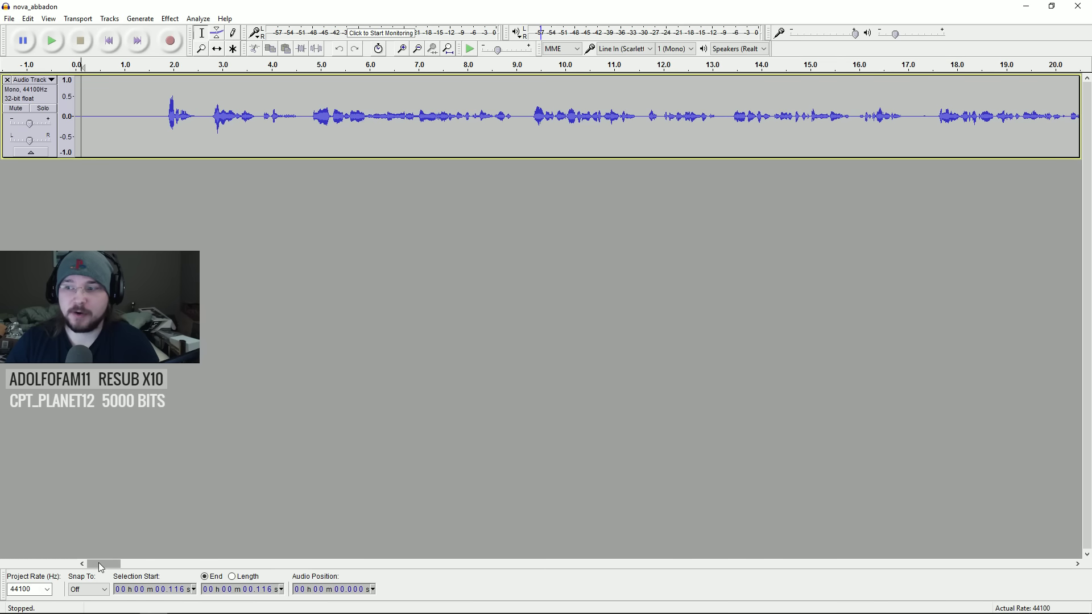
# - Listen to the recording from about 4.8 seconds
pyautogui.moveTo(100, 564)
pyautogui.mouseDown()
pyautogui.moveTo(123, 565)
pyautogui.moveTo(85, 569)
pyautogui.mouseUp()
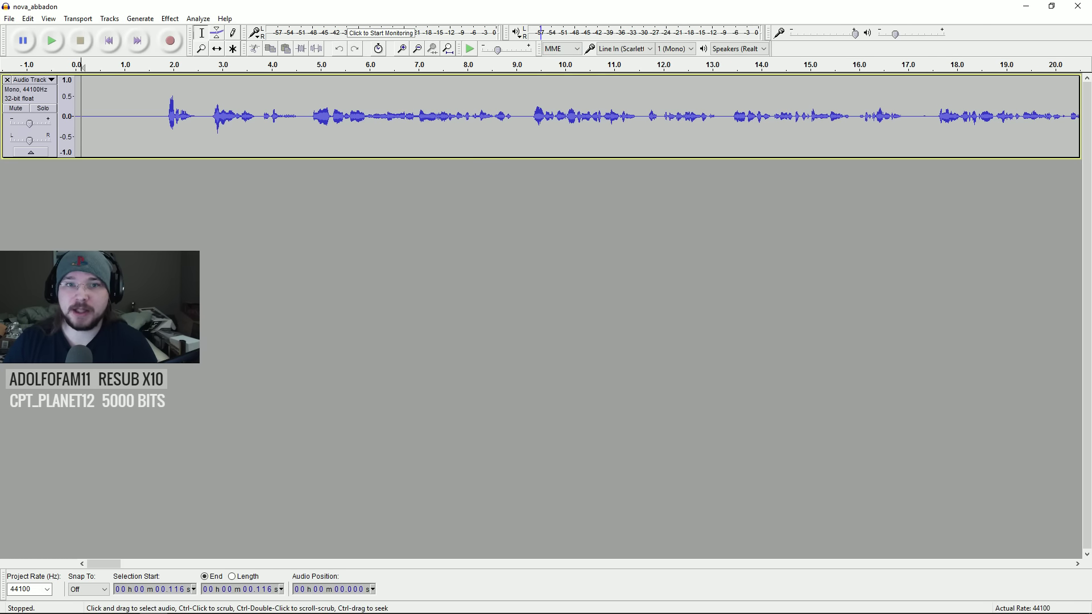
pyautogui.click(312, 125)
pyautogui.press('space')
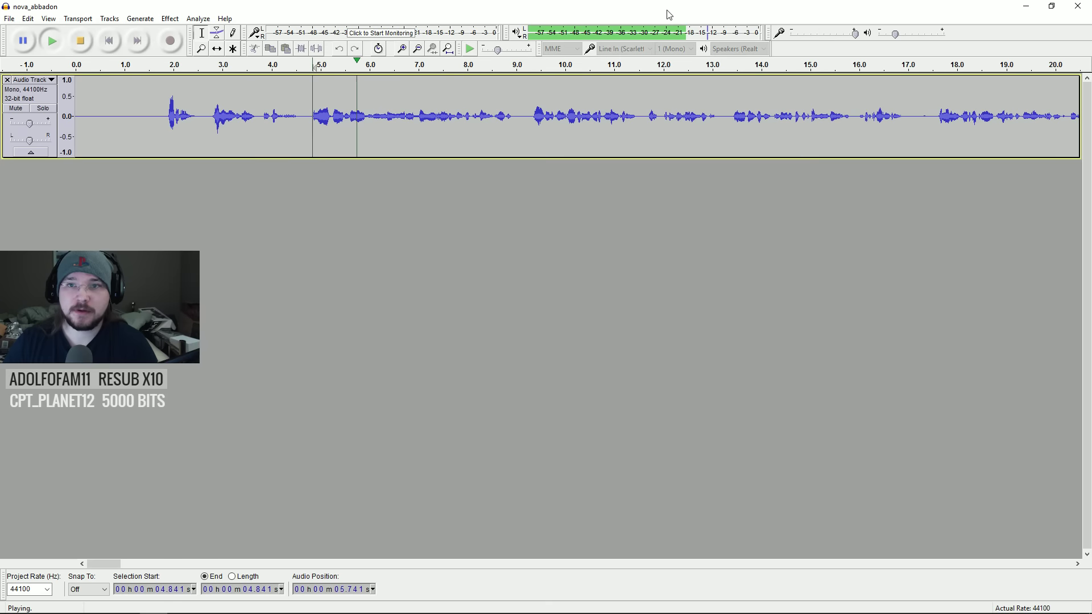
pyautogui.press('space')
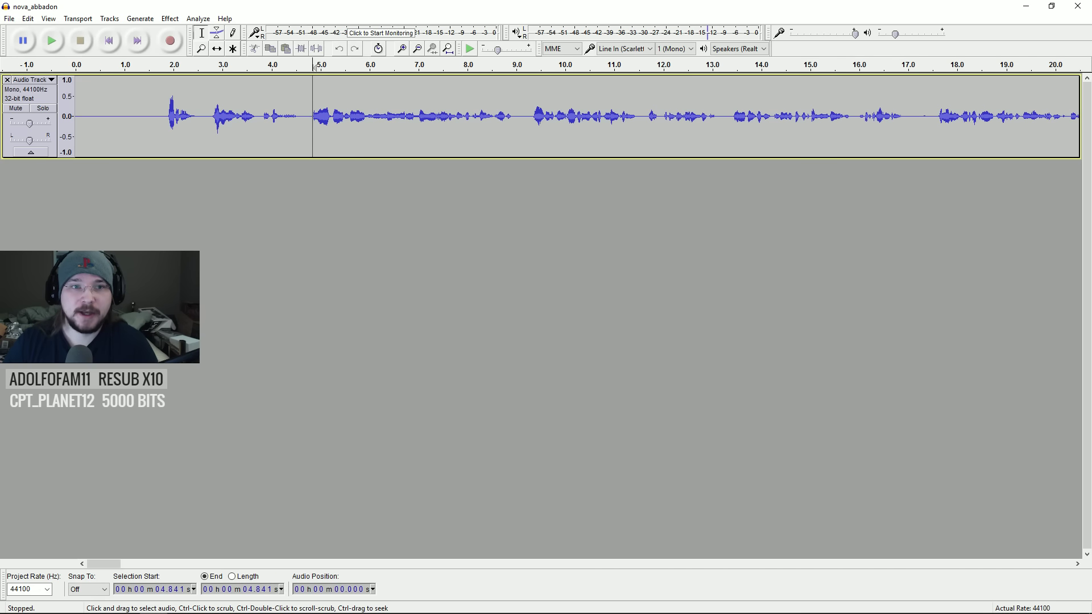
# - Capture a noise profile from the silent 0.09–1.8 s opening stretch
pyautogui.moveTo(162, 114); pyautogui.dragTo(78, 114)
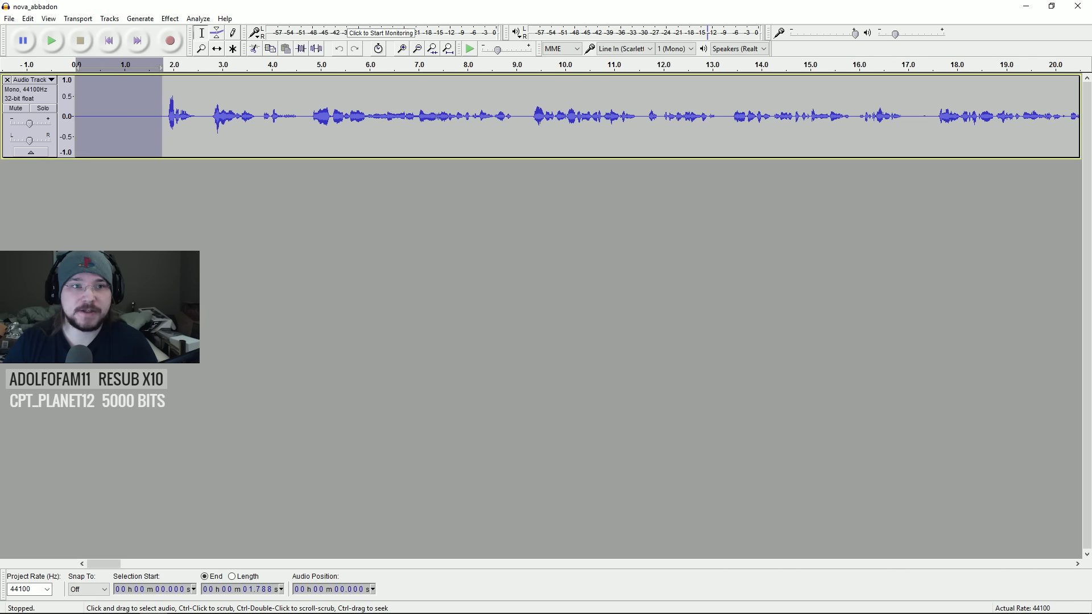
pyautogui.click(161, 114)
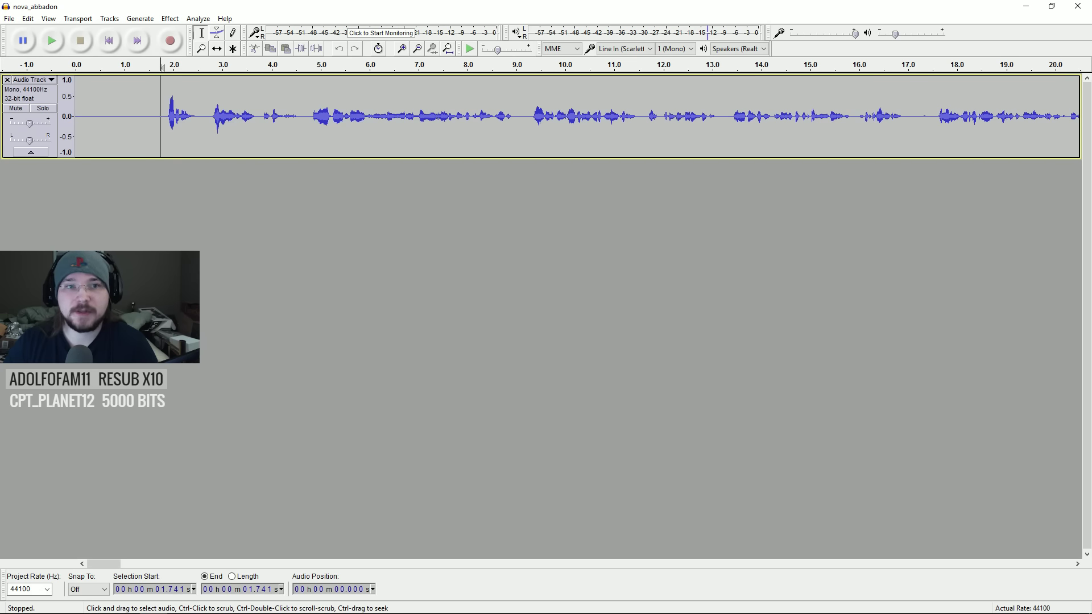
pyautogui.moveTo(165, 114); pyautogui.dragTo(80, 114)
pyautogui.click(170, 18)
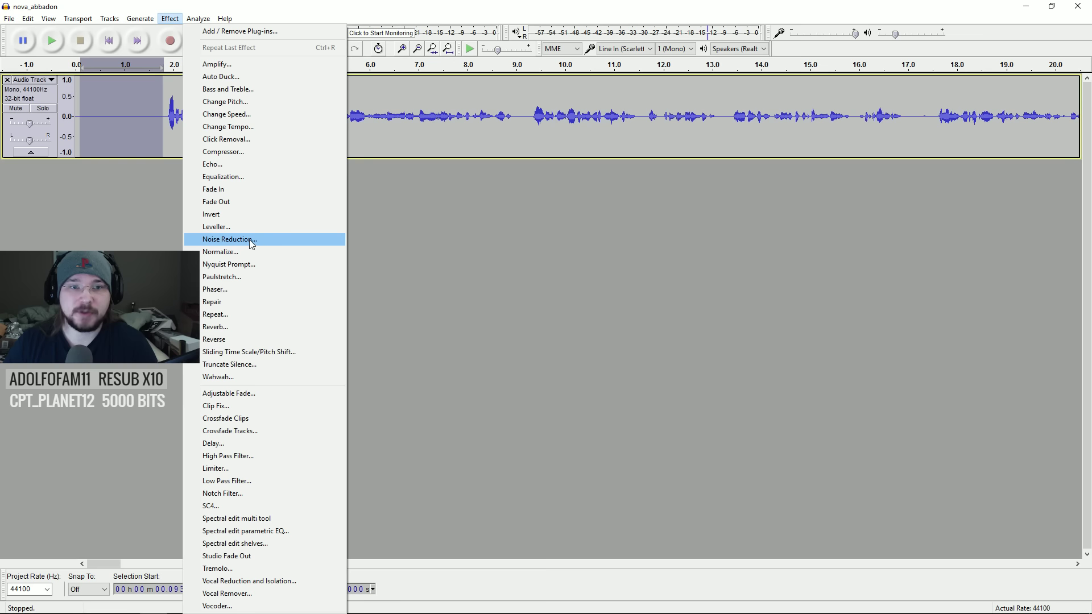
pyautogui.click(255, 240)
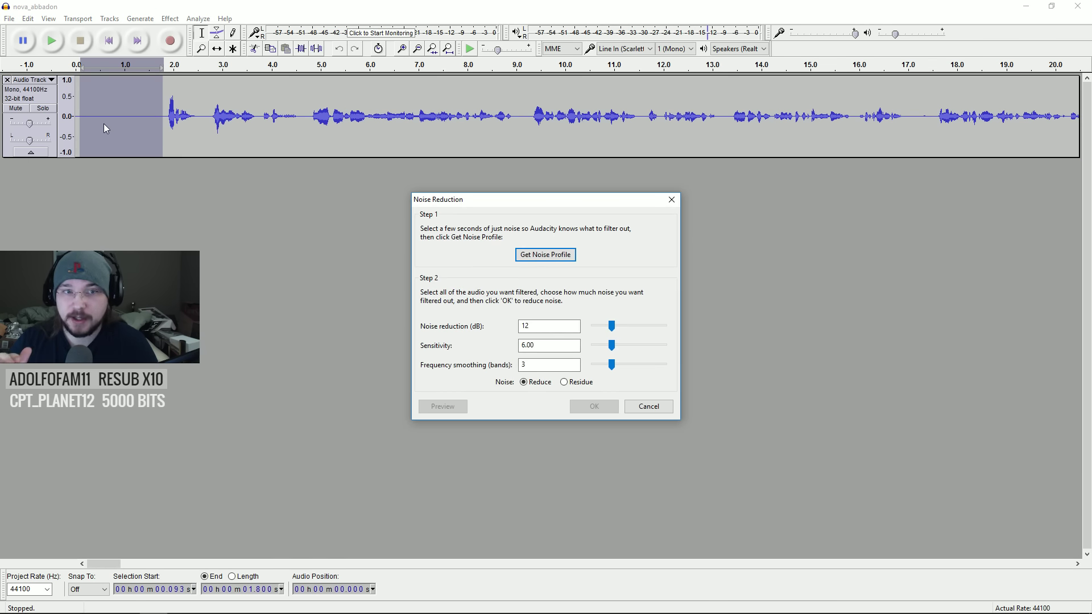
pyautogui.click(550, 254)
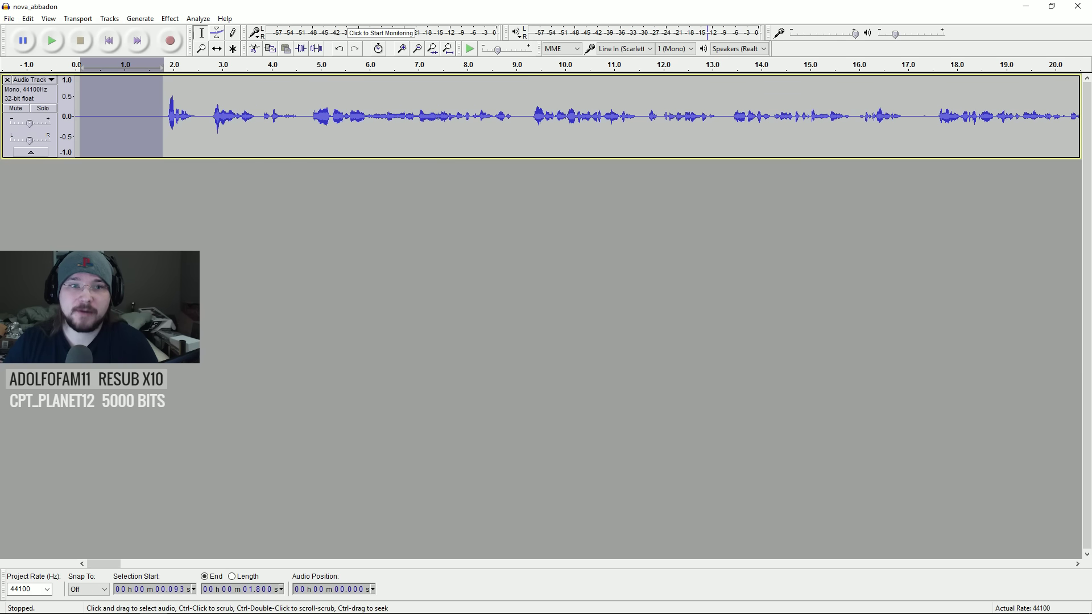
# - Apply Noise Reduction (12 dB, sensitivity 6.00, smoothing 3) to the whole clip and play it back
pyautogui.doubleClick(169, 152)
pyautogui.click(170, 19)
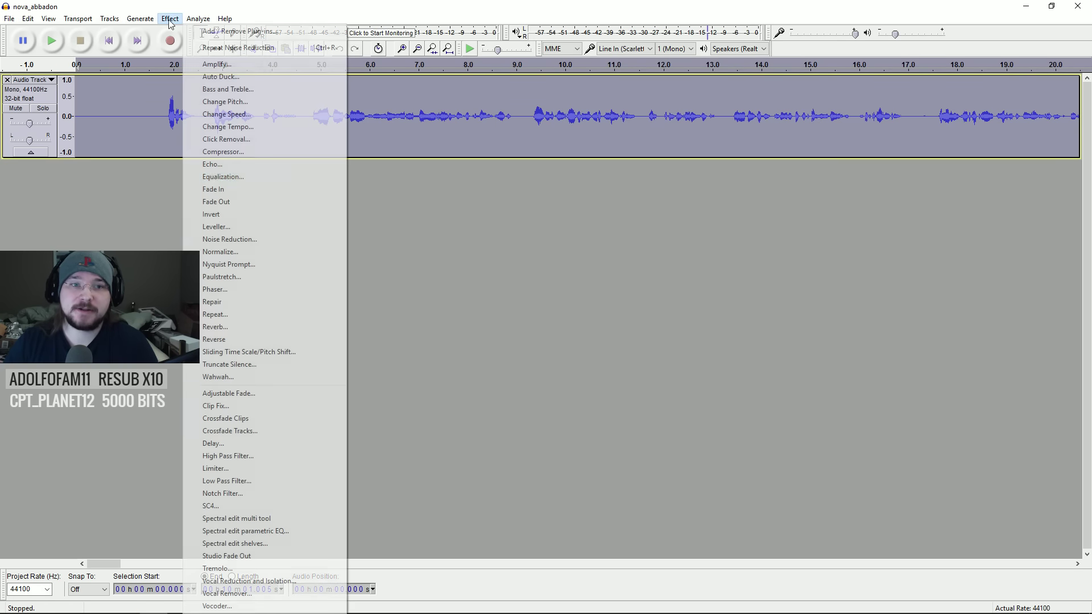
pyautogui.click(261, 240)
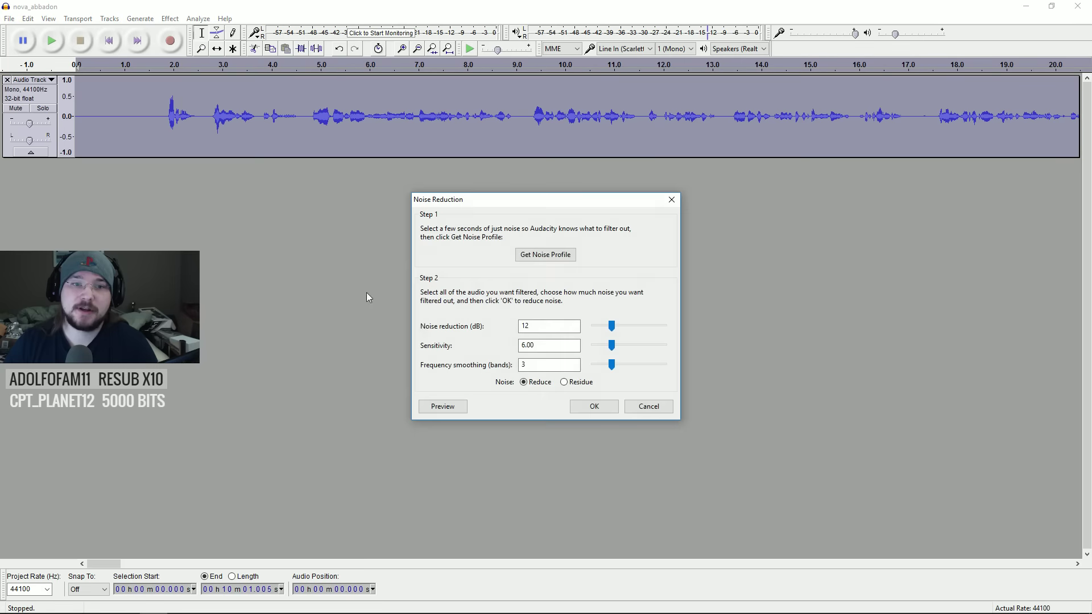
pyautogui.click(589, 407)
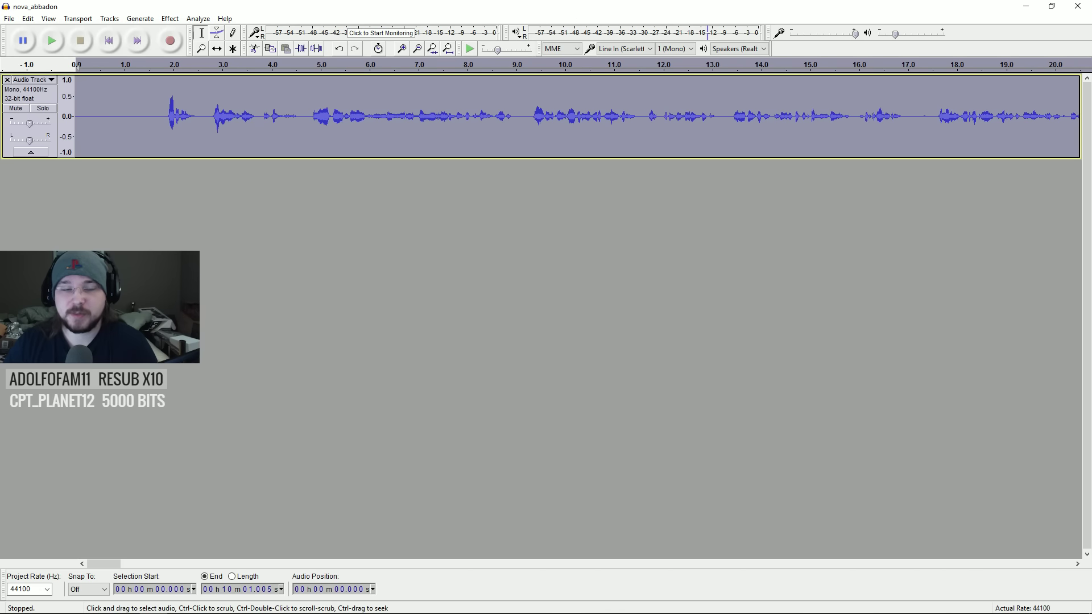
pyautogui.click(100, 63)
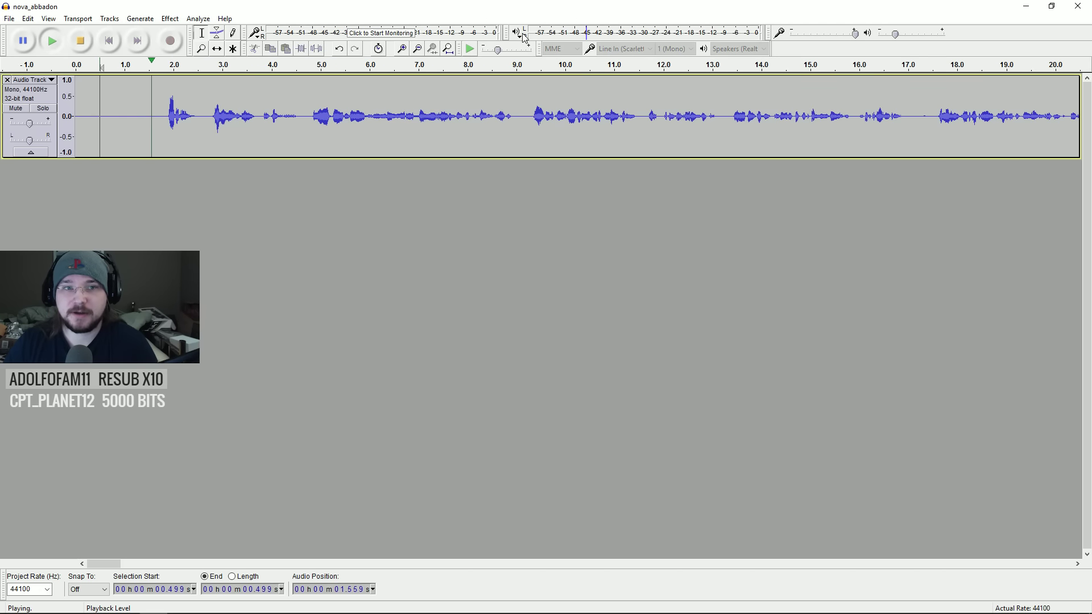
# - Replay the opening from the start and from 1.08 s to find where speech begins
pyautogui.press('space')
pyautogui.press('space')
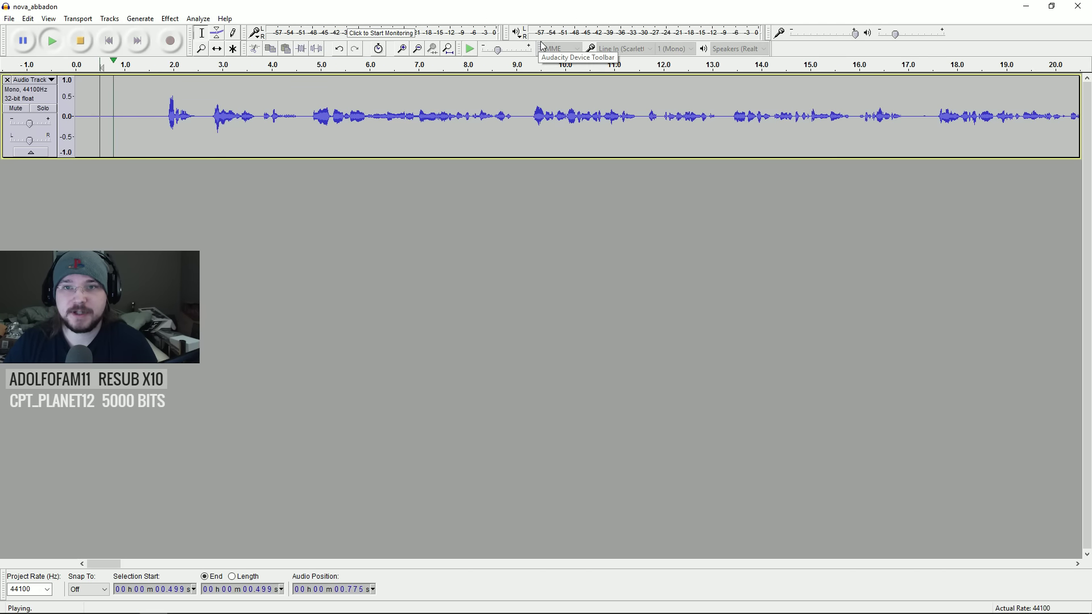
pyautogui.press('space')
pyautogui.press('space')
pyautogui.press('space')
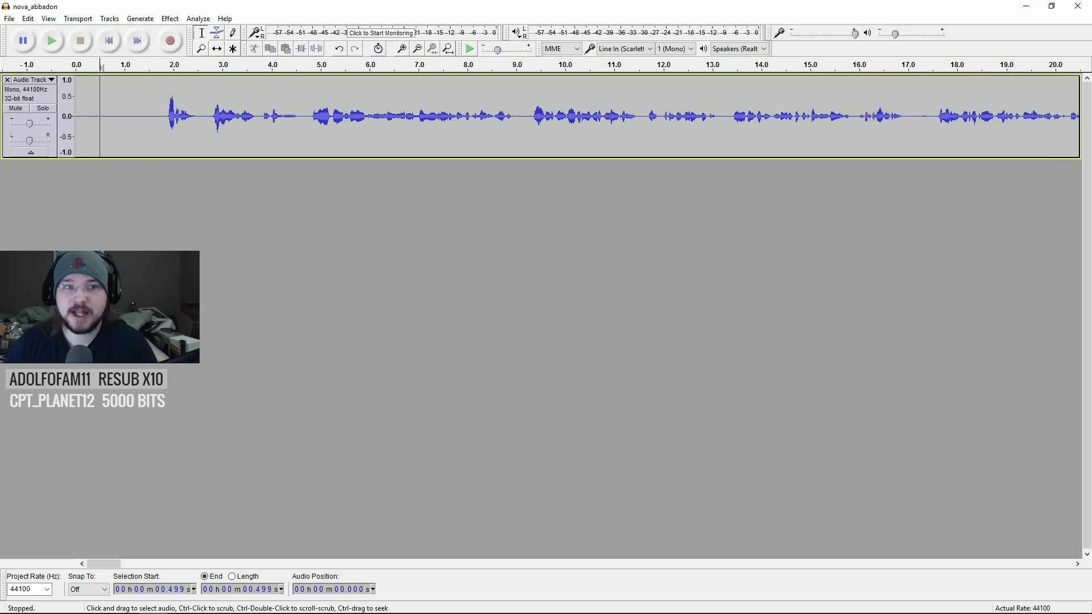
pyautogui.press('Home')
pyautogui.press('space')
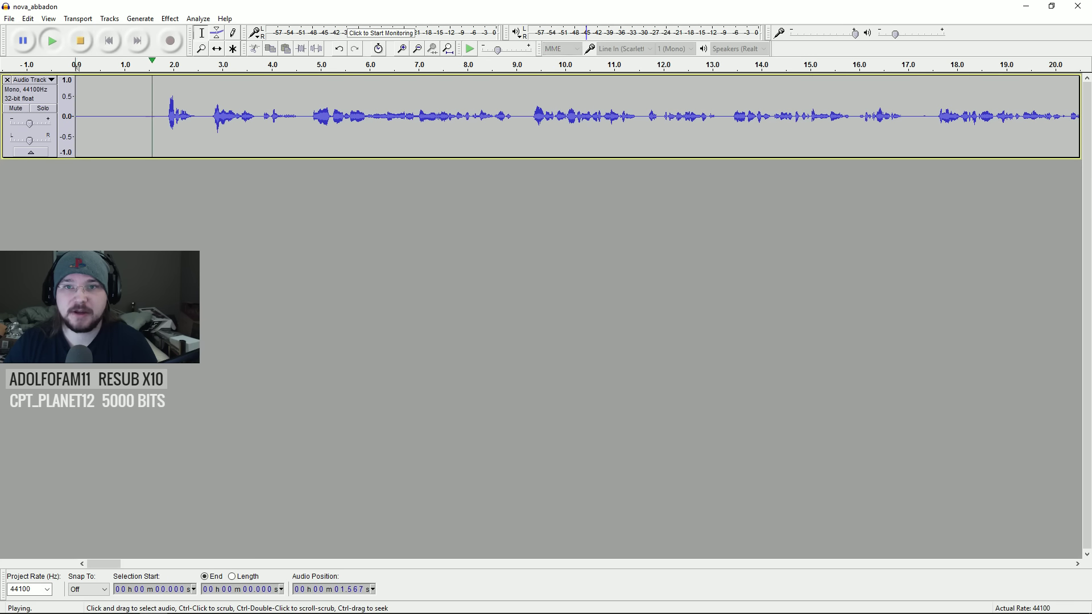
pyautogui.press('space')
pyautogui.click(127, 134)
pyautogui.press('space')
pyautogui.press('space')
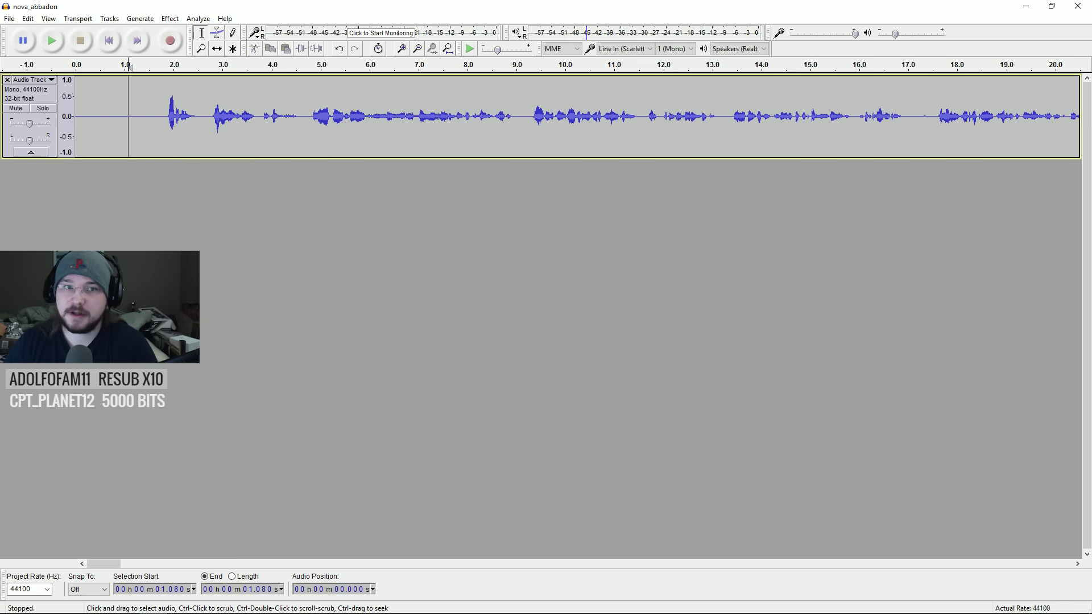
# - Delete the silent lead-in from 0 to 1.49 s, then select the entire track
pyautogui.moveTo(106, 131); pyautogui.dragTo(167, 153)
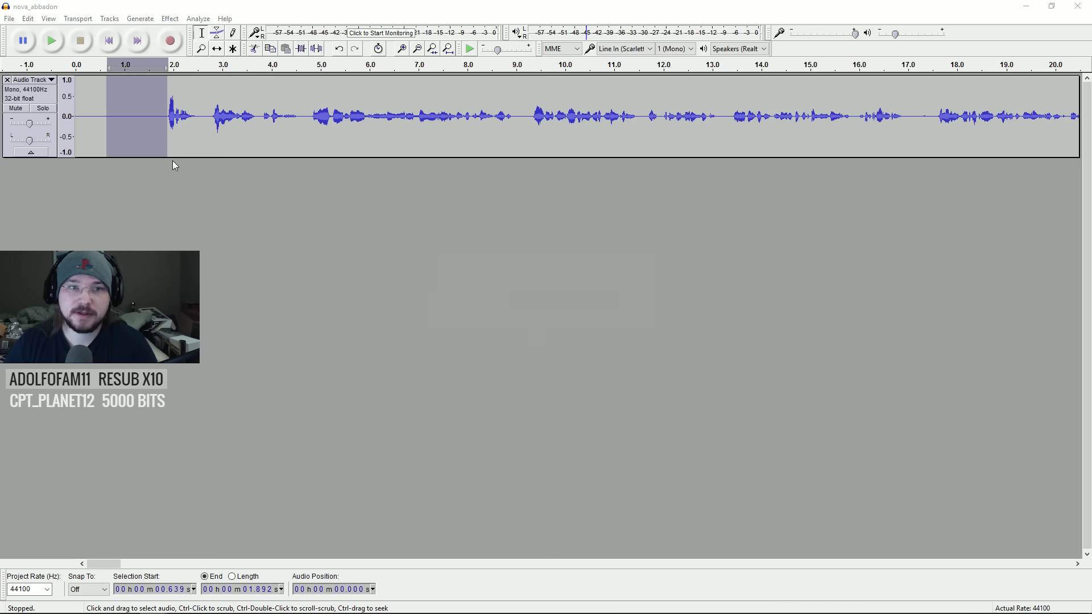
pyautogui.hotkey('ctrl', 'l')
pyautogui.press('Return')
pyautogui.click(182, 131)
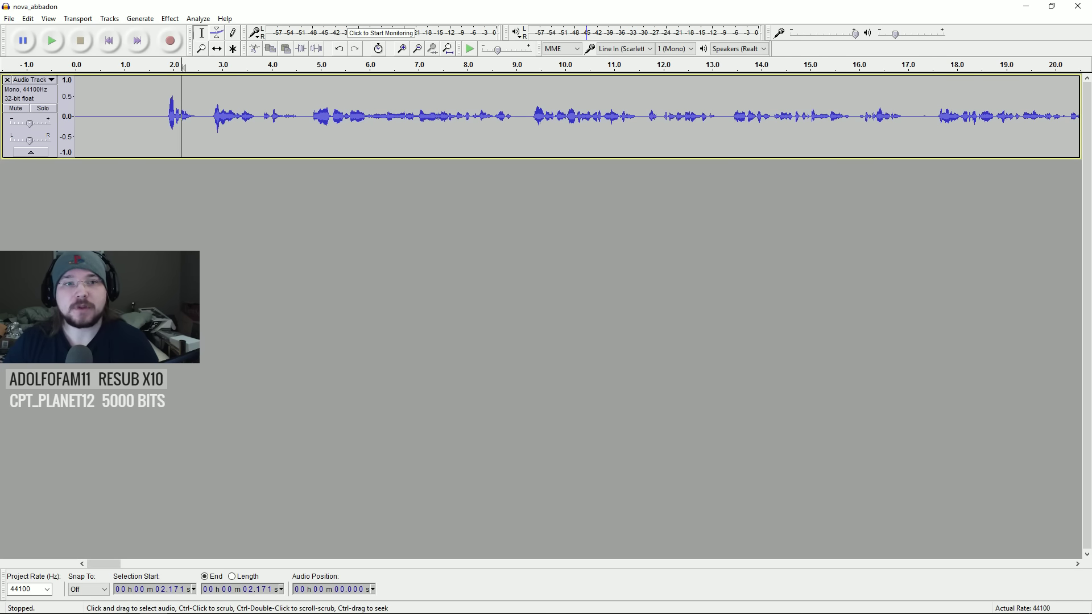
pyautogui.click(166, 131)
pyautogui.click(154, 130)
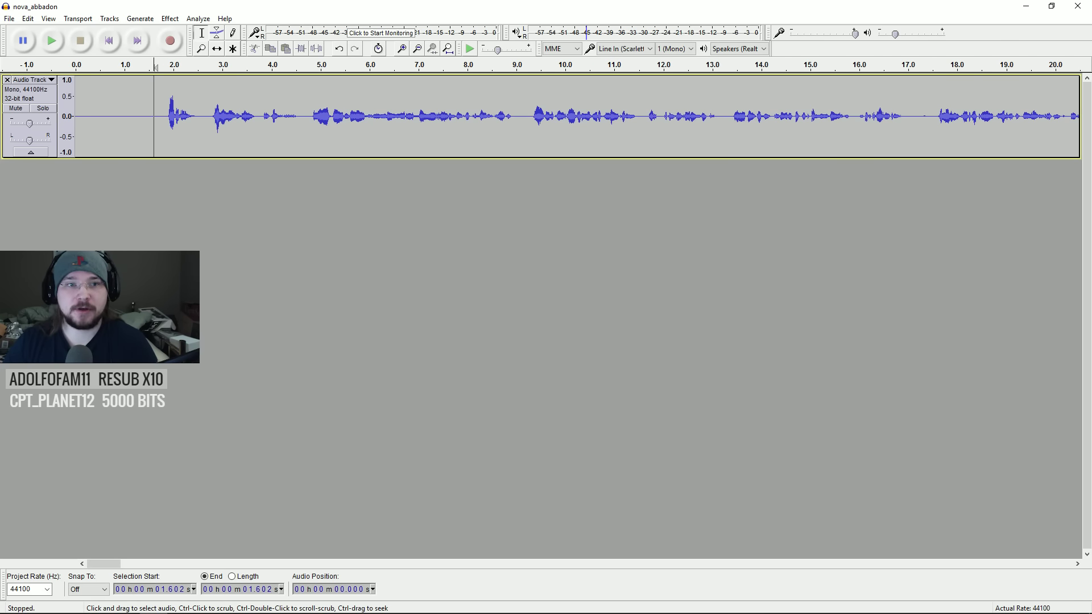
pyautogui.moveTo(149, 131); pyautogui.dragTo(49, 141)
pyautogui.press('Delete')
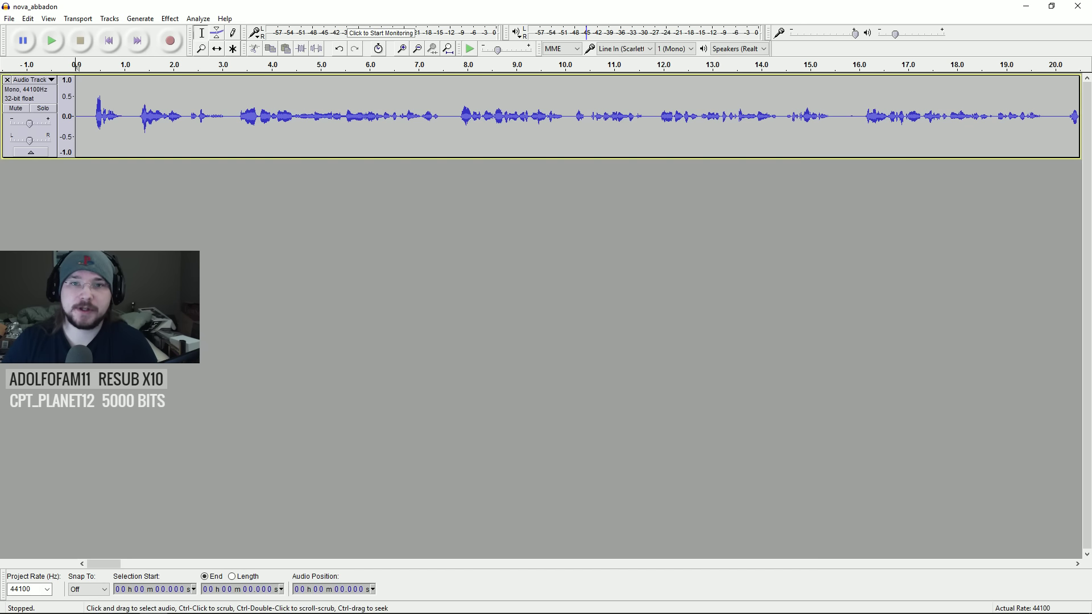
pyautogui.hotkey('ctrl', 'a')
# - Open Amplify and cancel it, then adjust the timeline zoom on the waveform
pyautogui.click(170, 18)
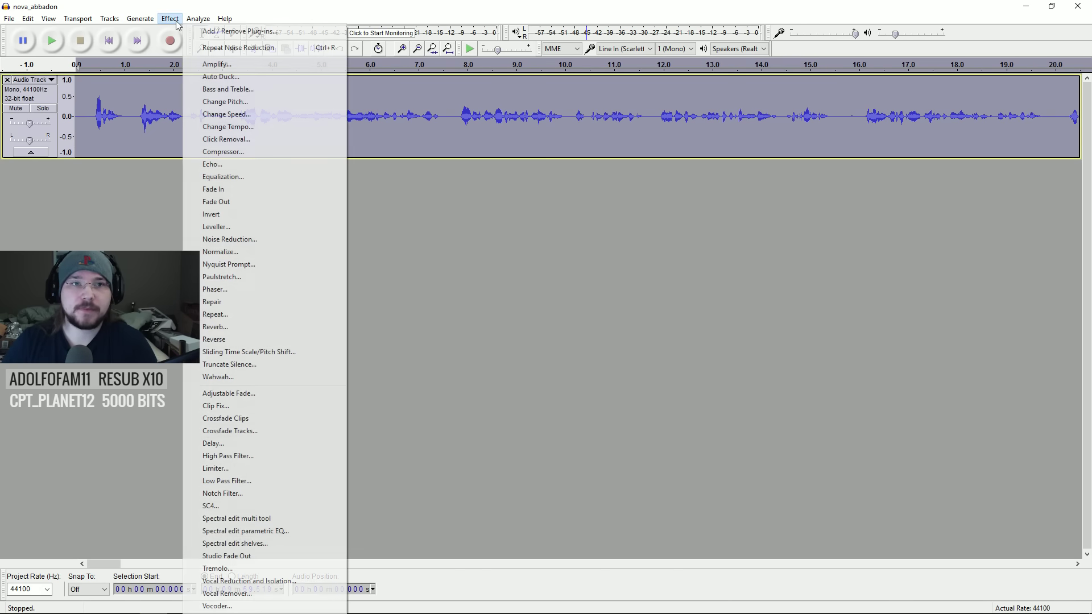
pyautogui.click(233, 65)
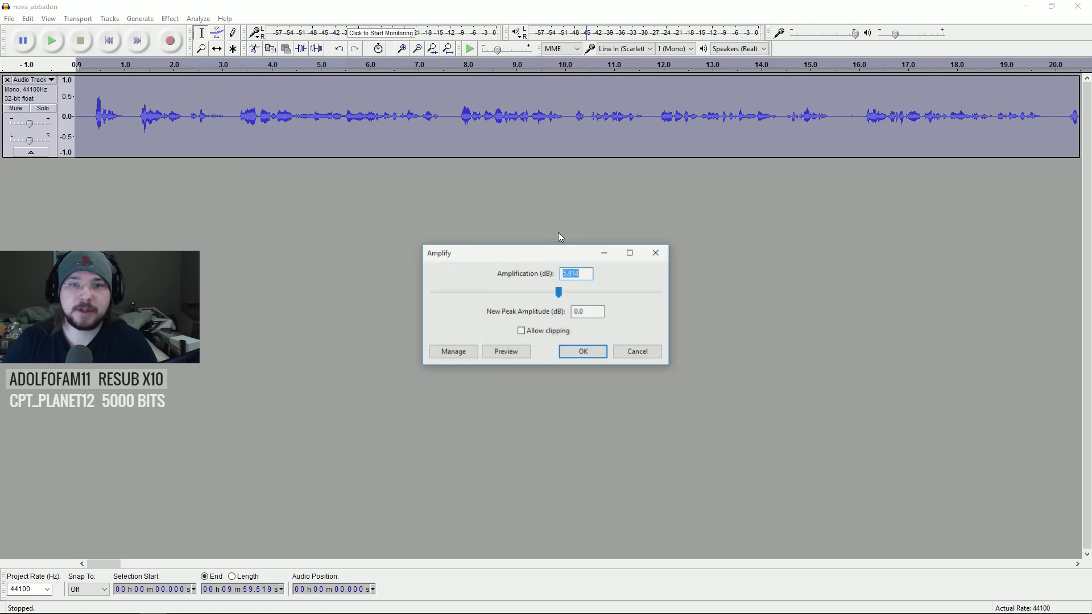
pyautogui.click(634, 348)
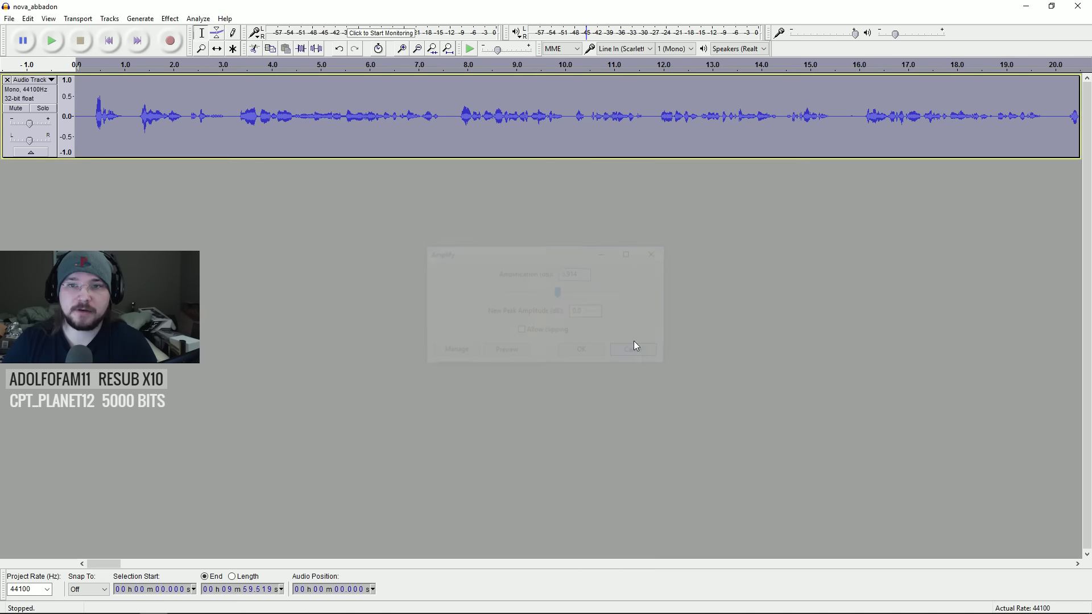
pyautogui.click(417, 49)
pyautogui.click(417, 49)
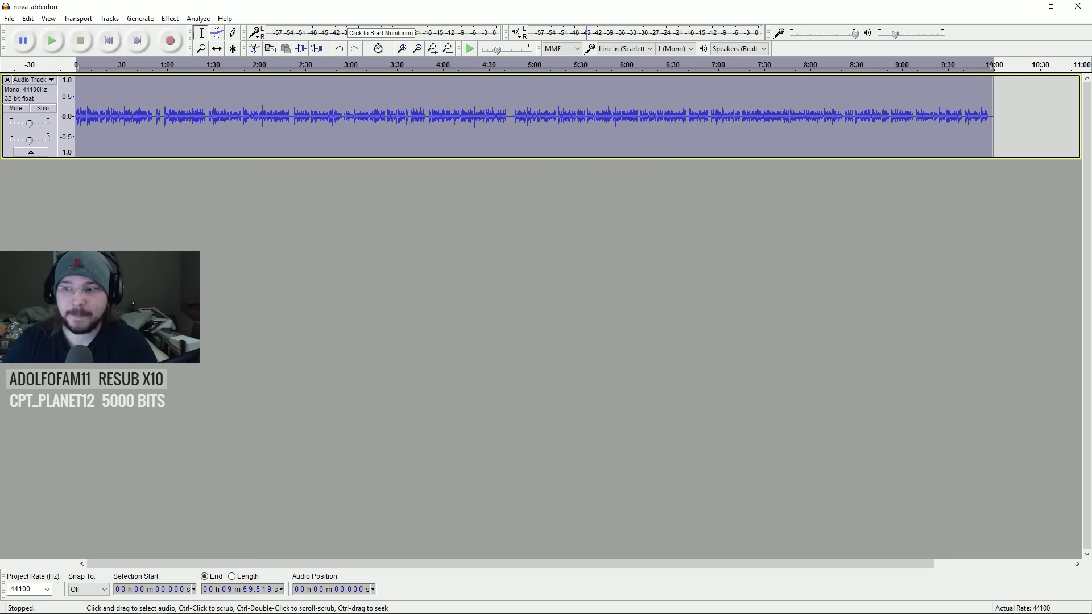
pyautogui.click(403, 49)
pyautogui.click(402, 48)
pyautogui.click(403, 50)
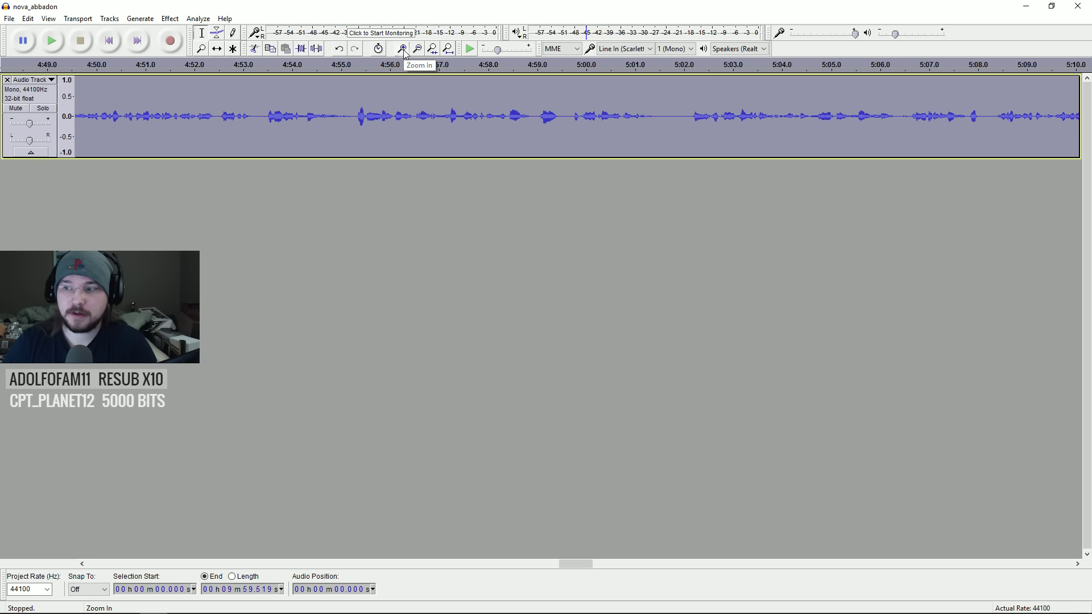
pyautogui.click(403, 50)
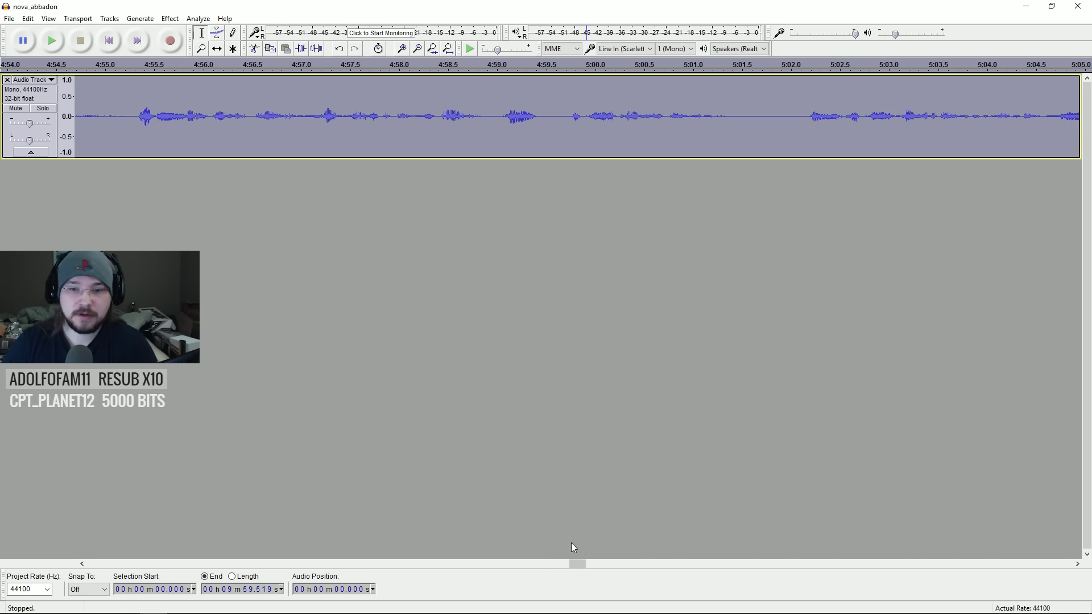
pyautogui.moveTo(580, 564); pyautogui.dragTo(84, 573)
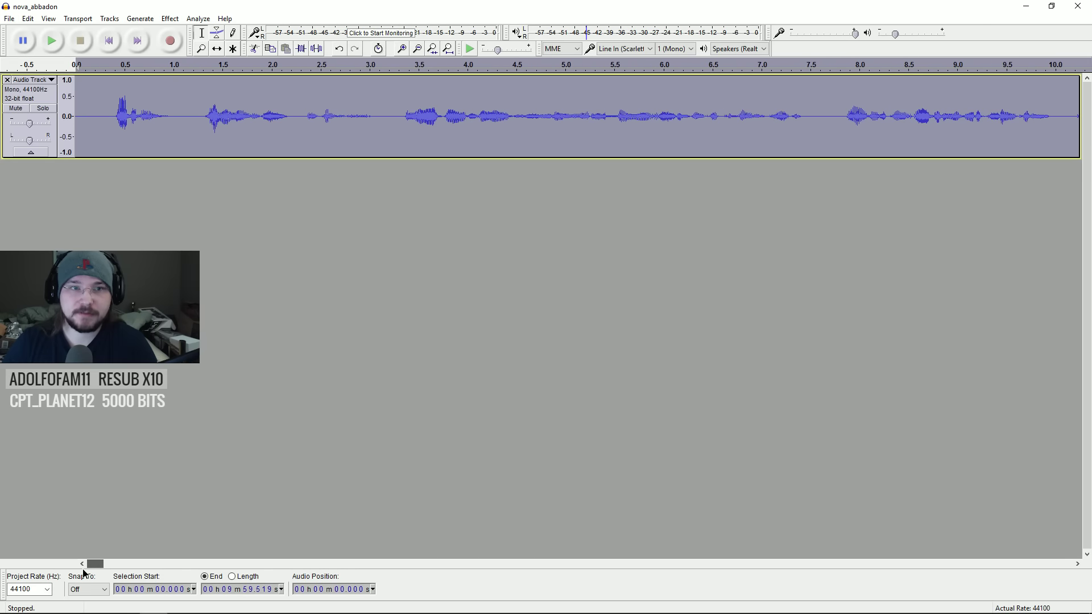
# - Play back from 0.34 s and 3.33 s, then select the entire track
pyautogui.click(109, 120)
pyautogui.press('space')
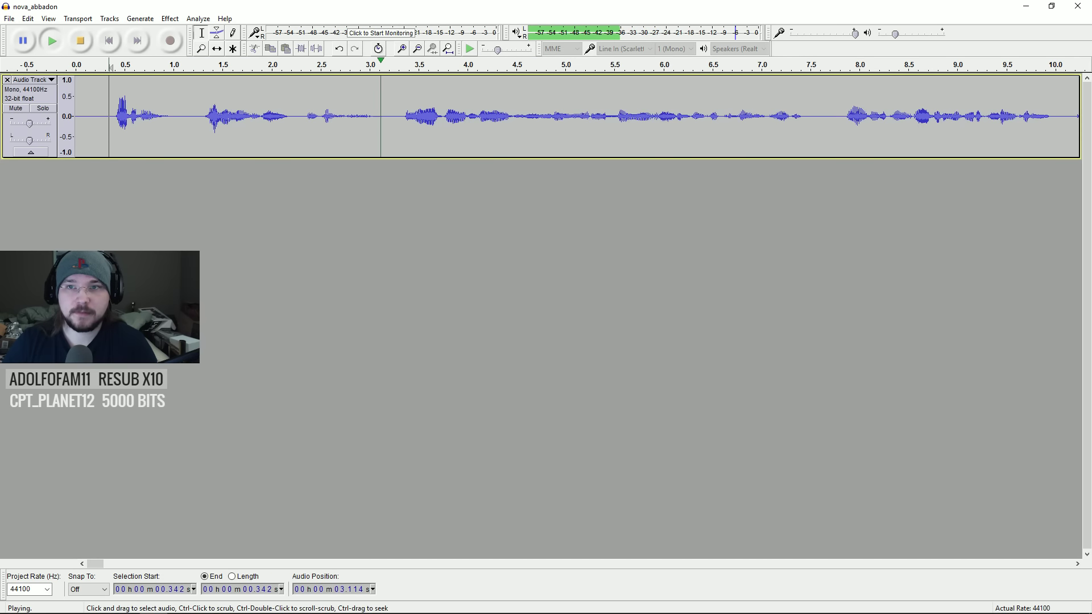
pyautogui.press('space')
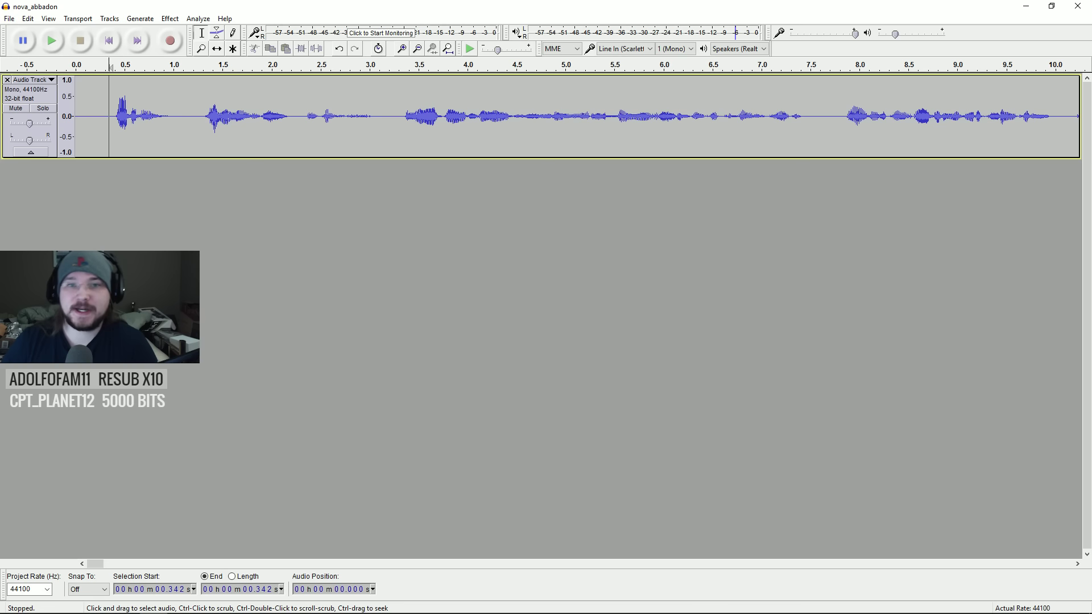
pyautogui.click(402, 131)
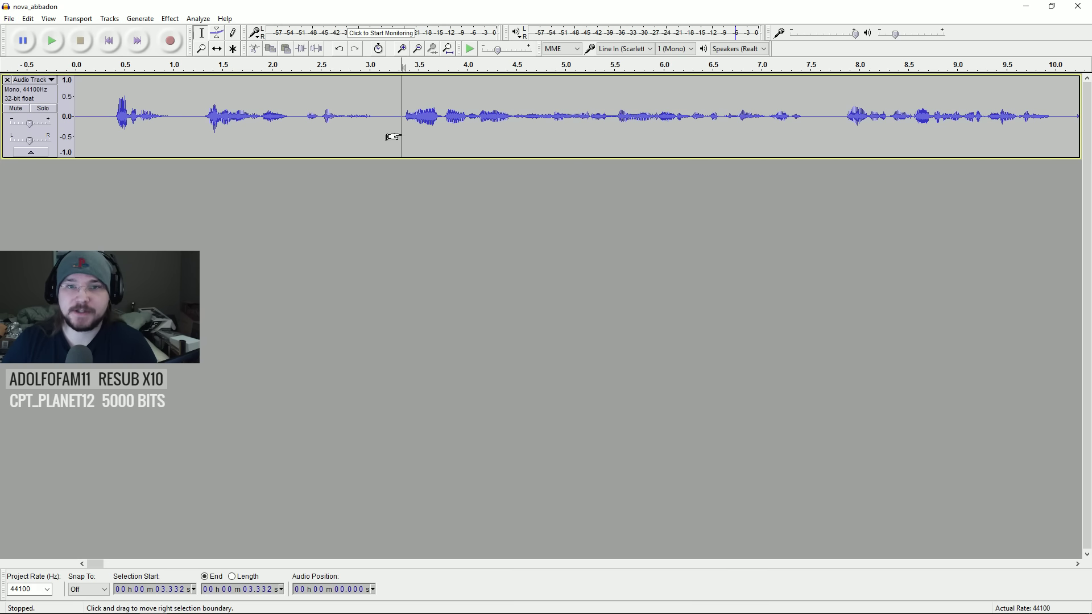
pyautogui.press('space')
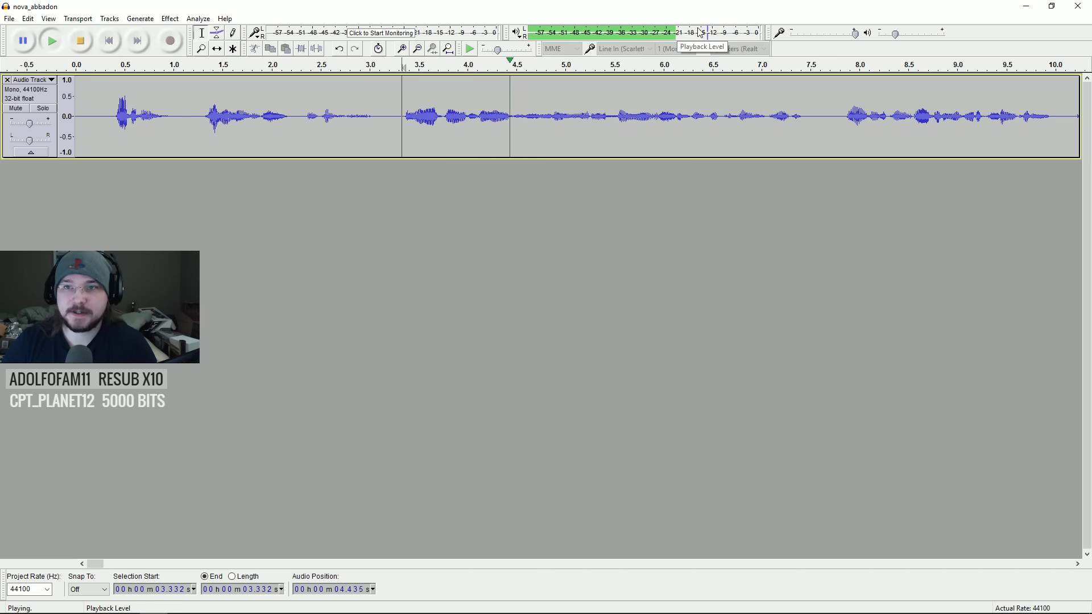
pyautogui.press('space')
pyautogui.click(561, 135)
pyautogui.hotkey('ctrl', 'a')
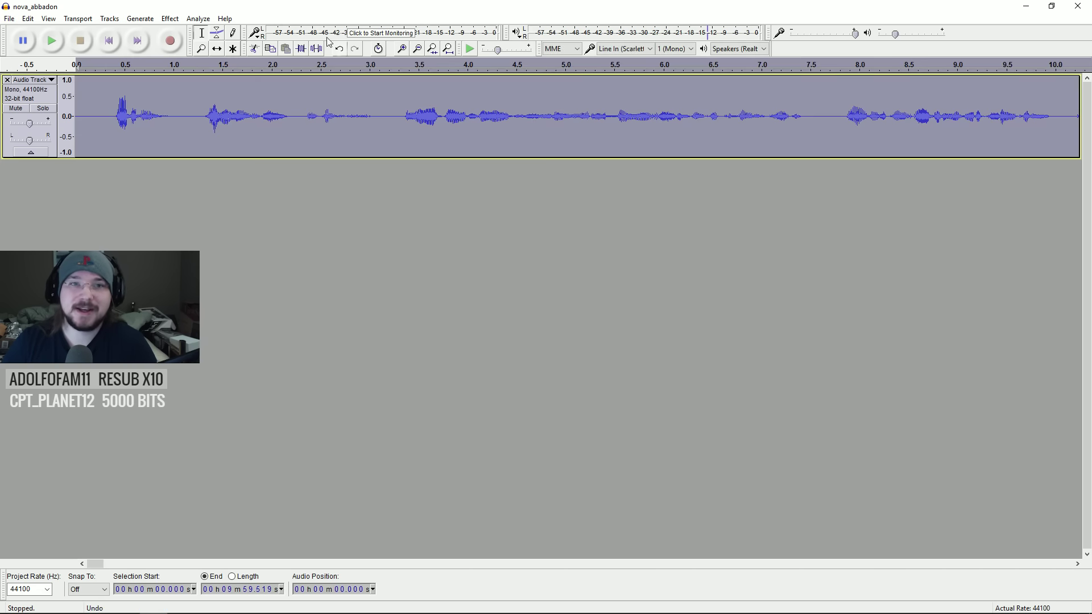
# - Amplify the whole voice track by 4.3 dB
pyautogui.click(170, 18)
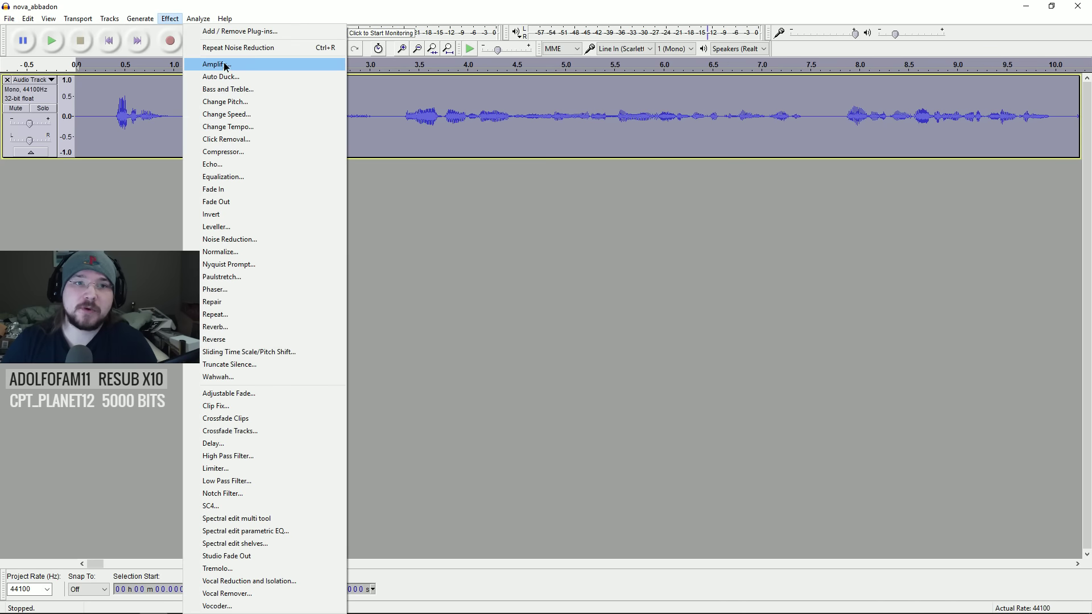
pyautogui.click(217, 63)
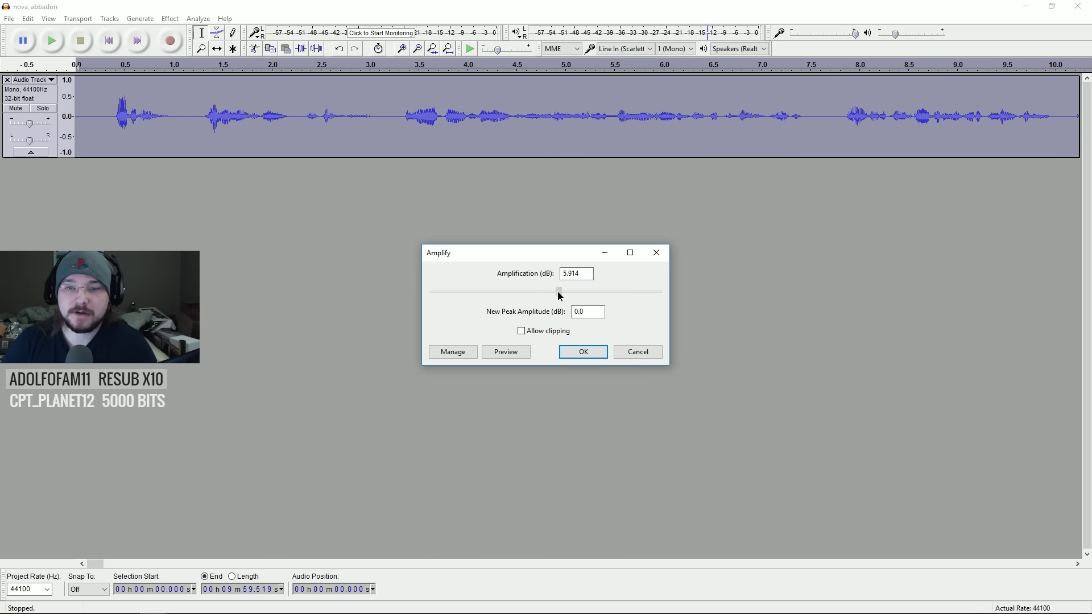
pyautogui.moveTo(557, 292); pyautogui.dragTo(554, 295)
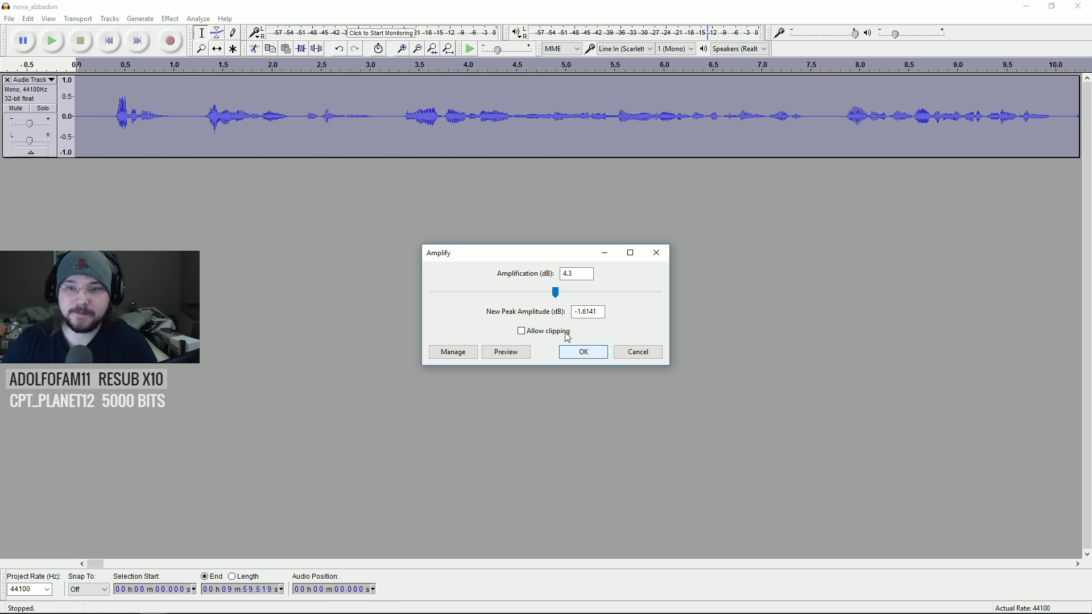
pyautogui.click(656, 253)
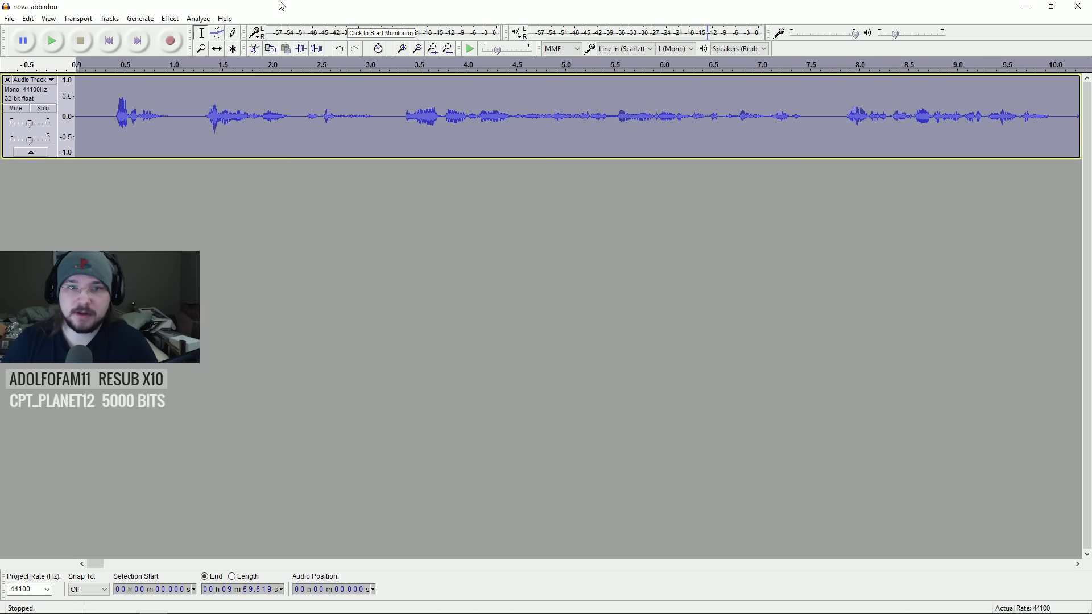
pyautogui.click(170, 18)
pyautogui.click(230, 66)
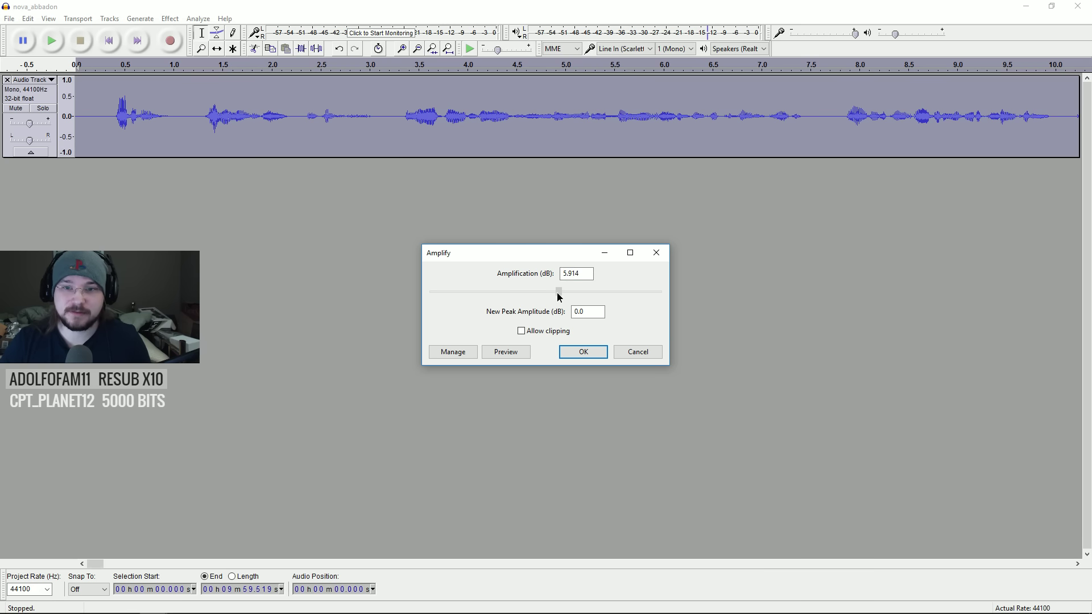
pyautogui.moveTo(557, 293); pyautogui.dragTo(556, 300)
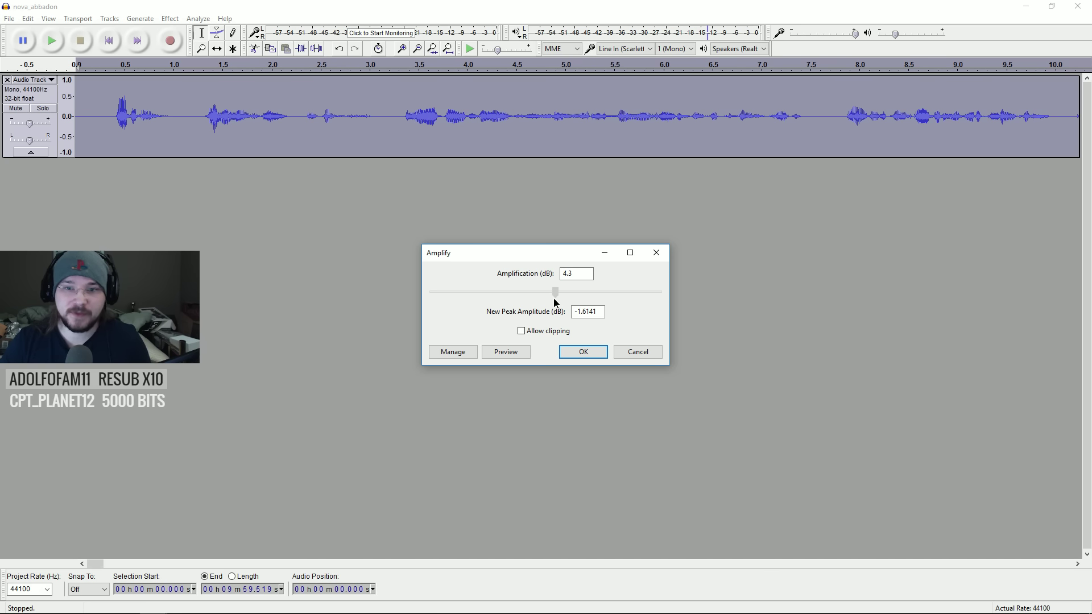
pyautogui.click(595, 353)
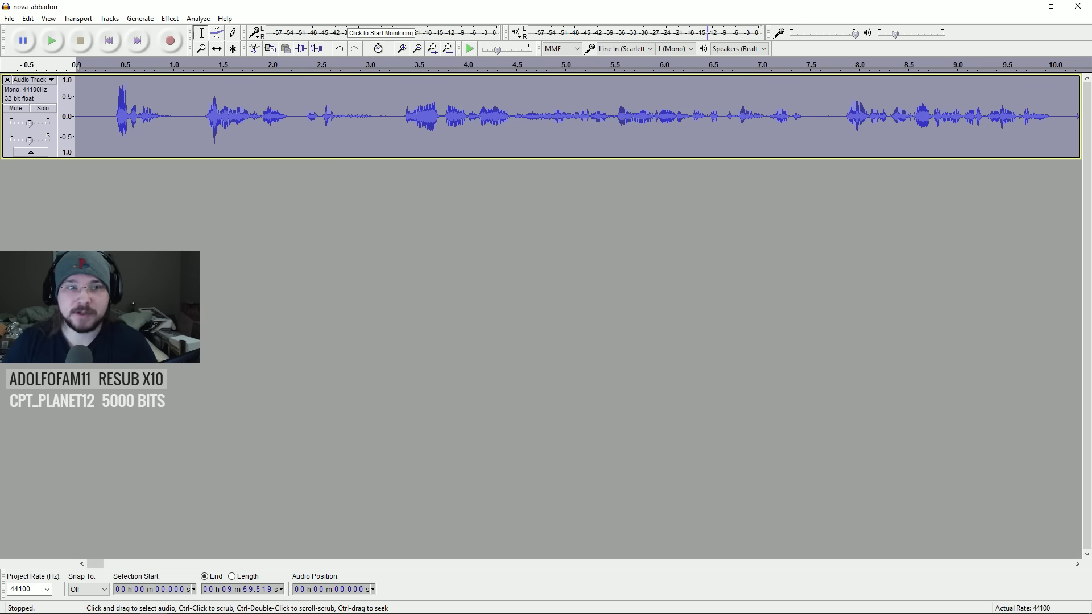
# - Clear the selection, zoom out to about 20 seconds, and play from the start
pyautogui.click(113, 149)
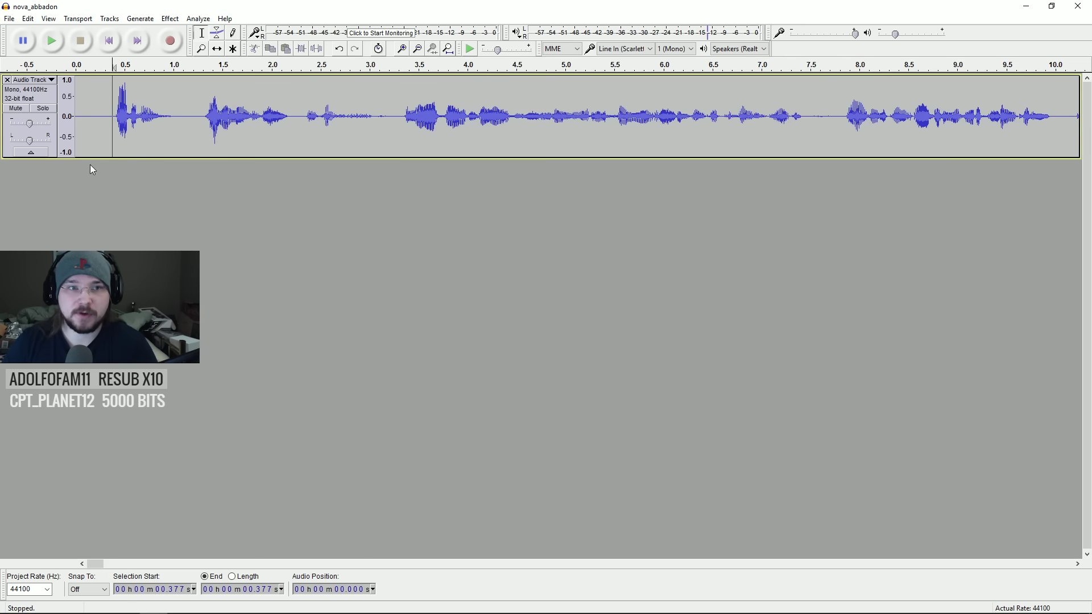
pyautogui.click(418, 50)
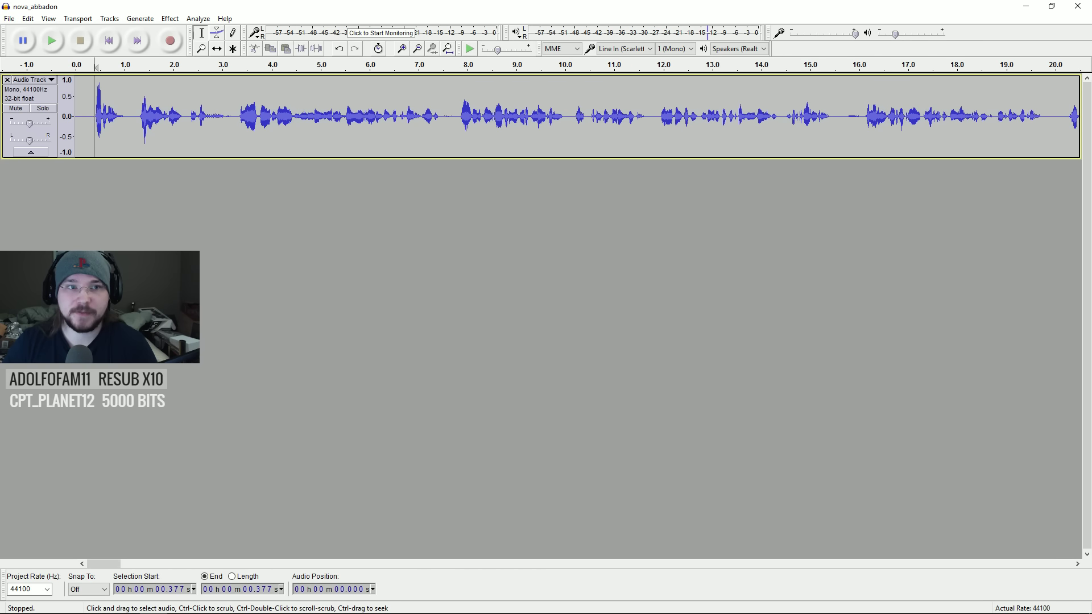
pyautogui.click(81, 143)
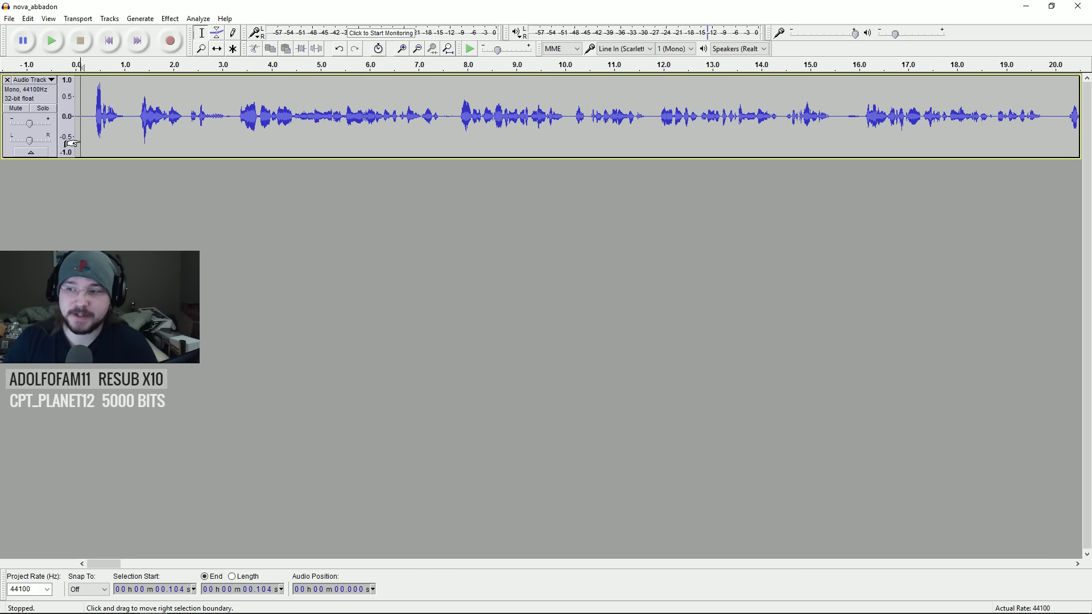
pyautogui.press('space')
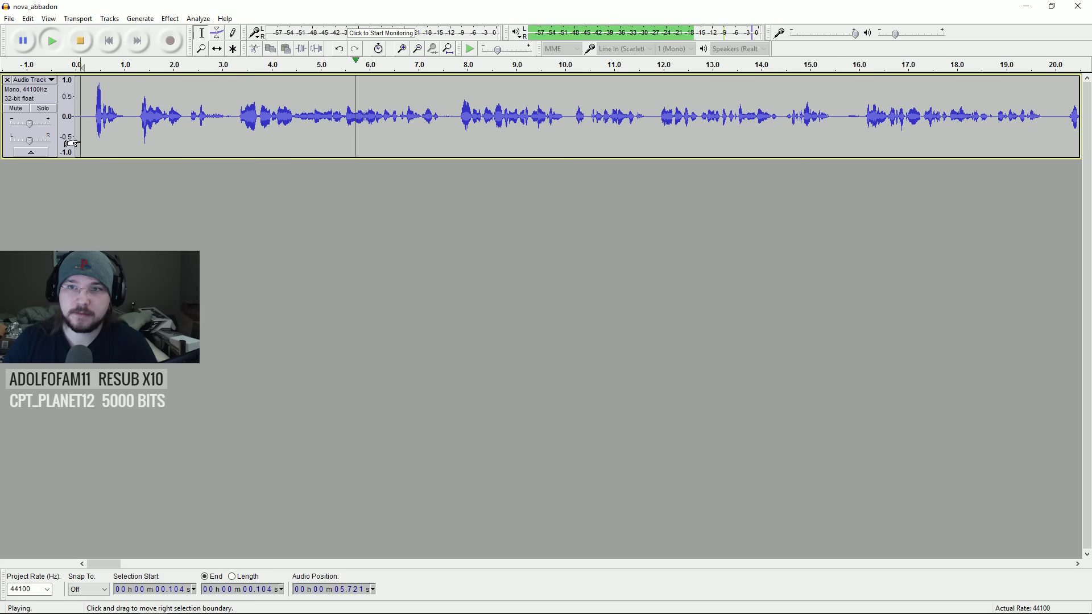
pyautogui.press('space')
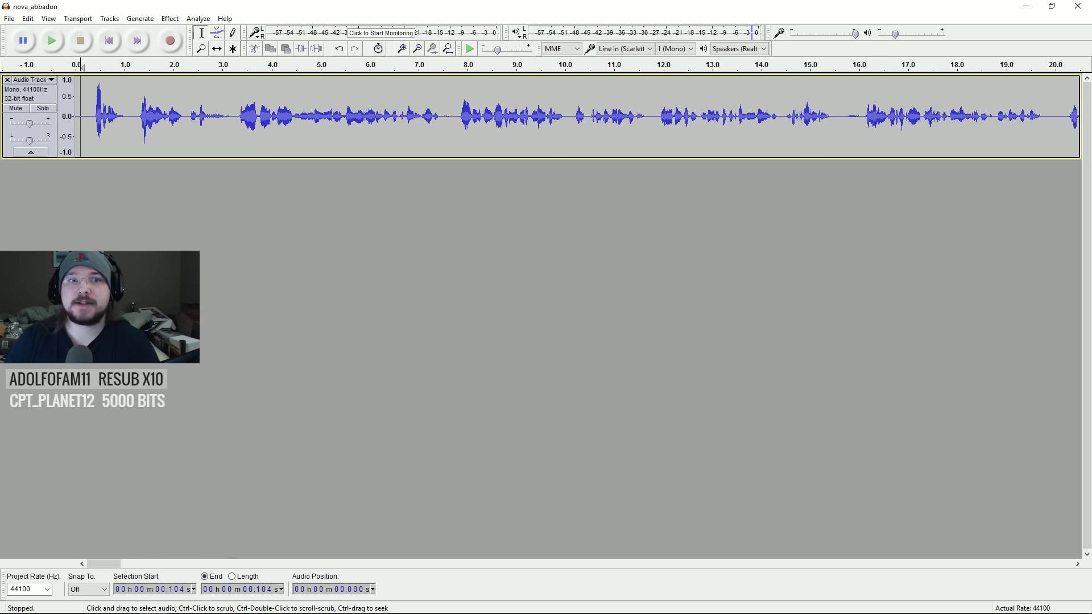
pyautogui.moveTo(105, 573)
pyautogui.mouseDown()
pyautogui.moveTo(128, 565)
pyautogui.moveTo(86, 569)
pyautogui.moveTo(107, 564)
pyautogui.moveTo(98, 563)
pyautogui.mouseUp()
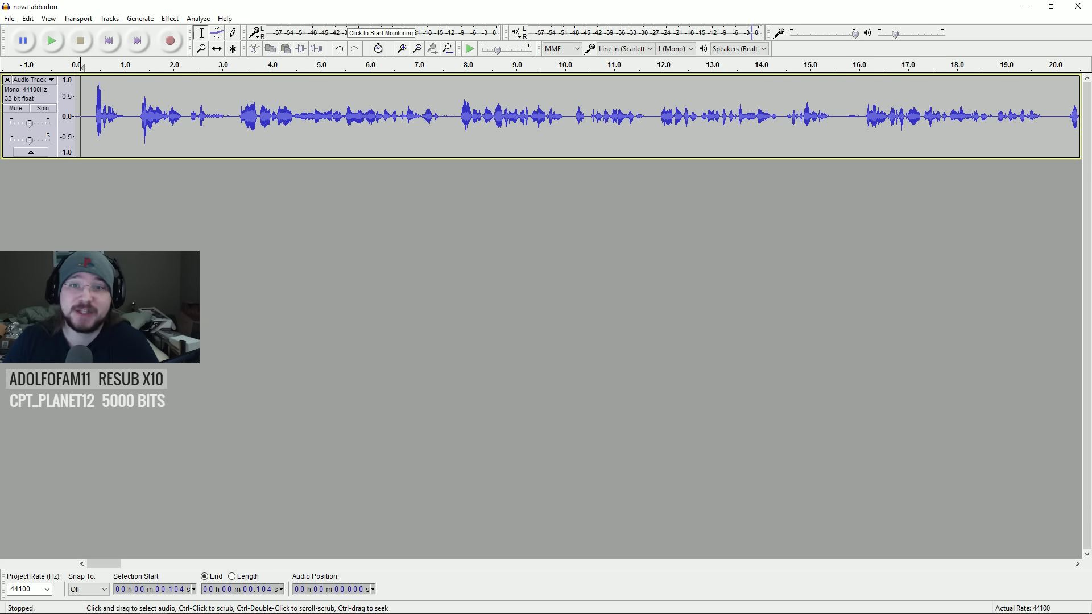
# - Play the voice track, scrolling the view to follow the playhead, and stop near 40 s
pyautogui.press('space')
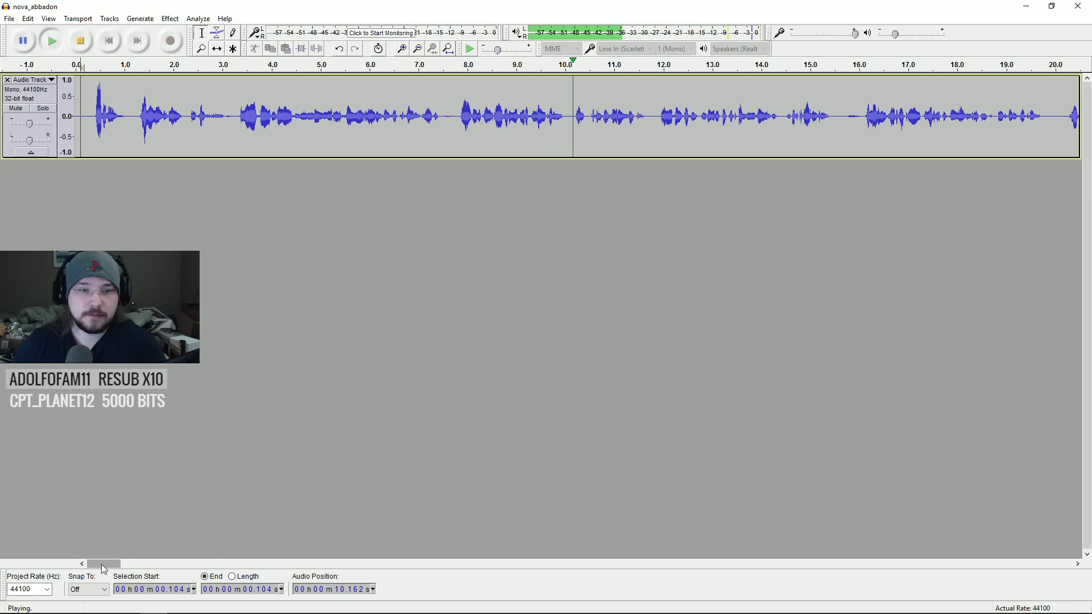
pyautogui.hscroll(3, 130, 564)
pyautogui.moveTo(114, 566); pyautogui.dragTo(118, 566)
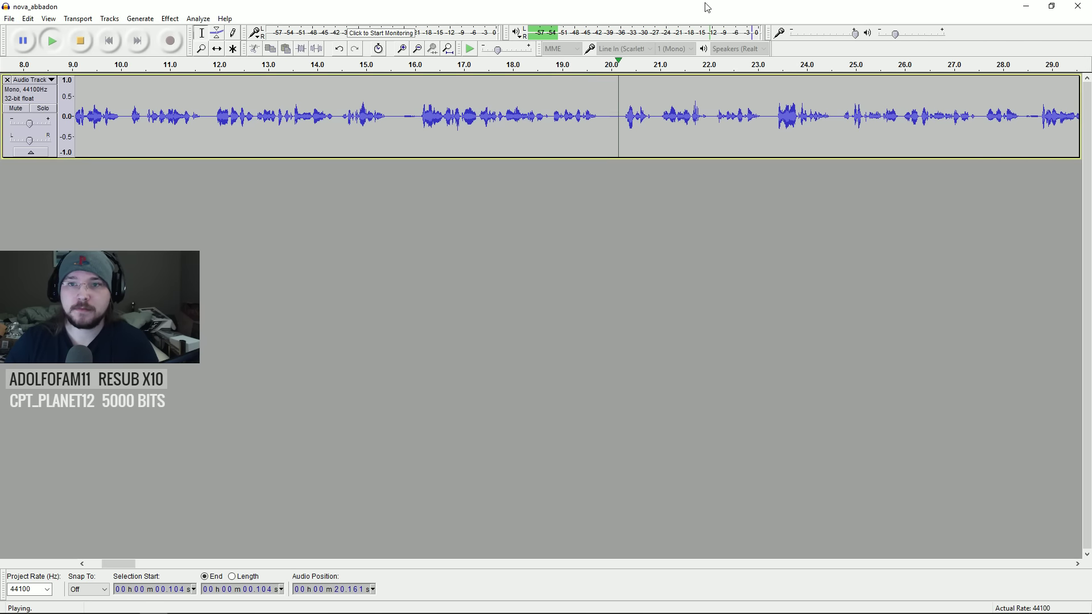
pyautogui.moveTo(117, 564); pyautogui.dragTo(132, 564)
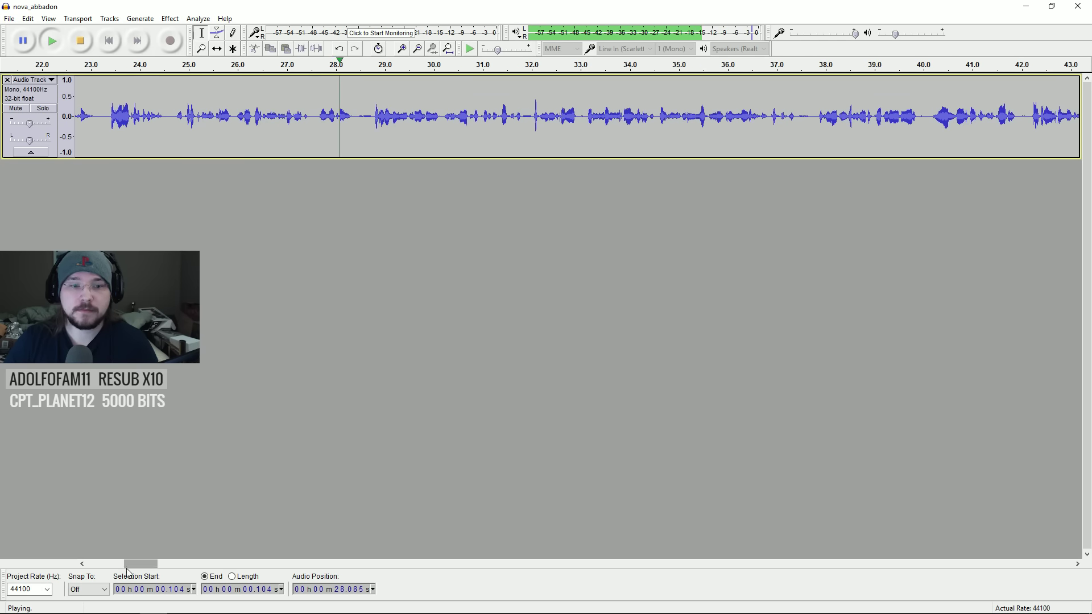
pyautogui.moveTo(138, 565); pyautogui.dragTo(144, 566)
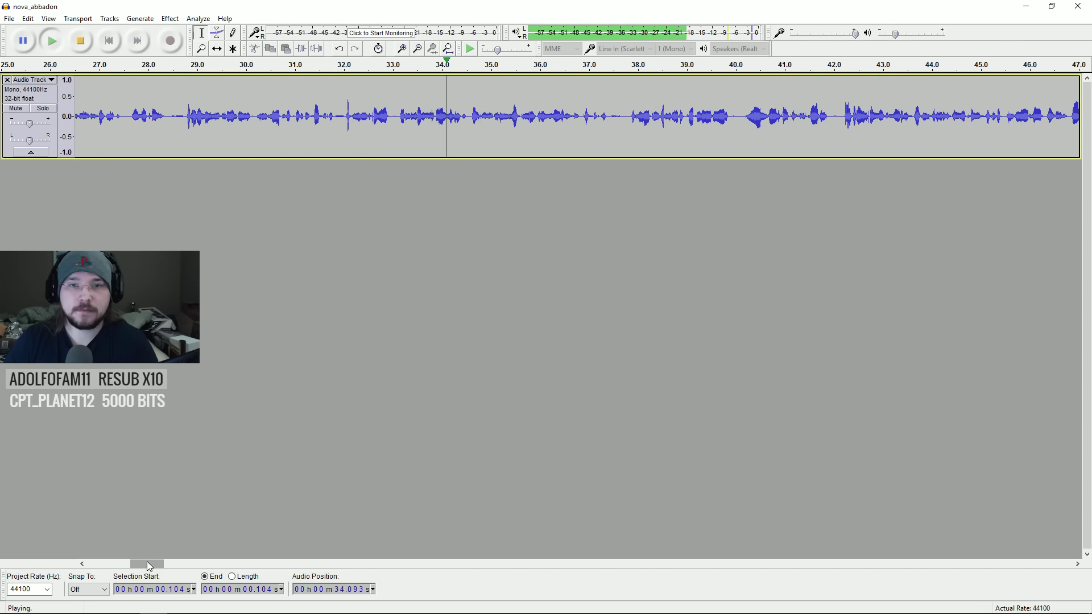
pyautogui.moveTo(147, 563); pyautogui.dragTo(159, 561)
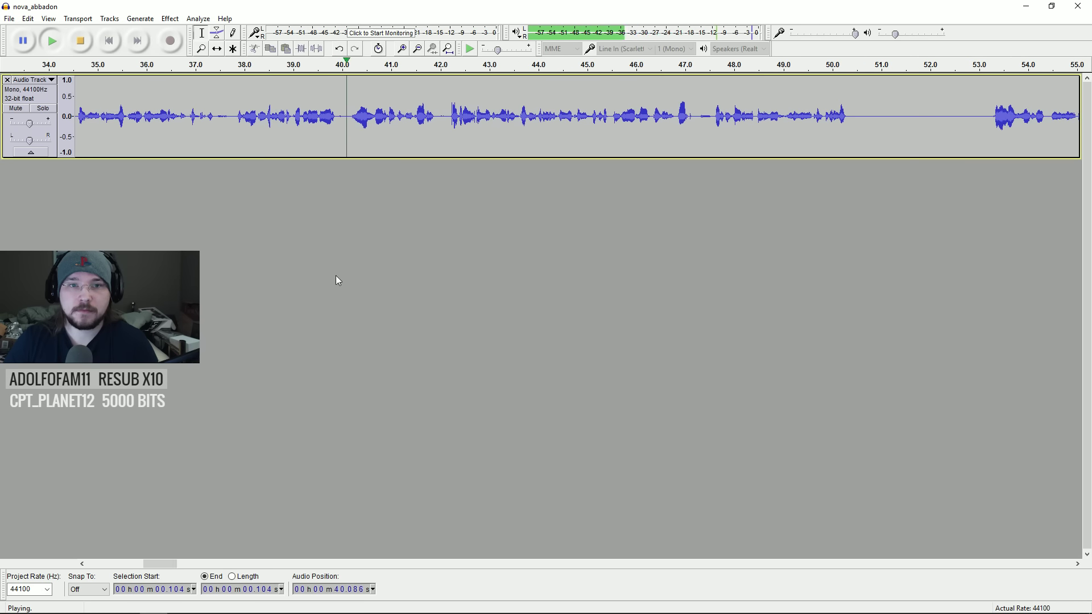
pyautogui.press('space')
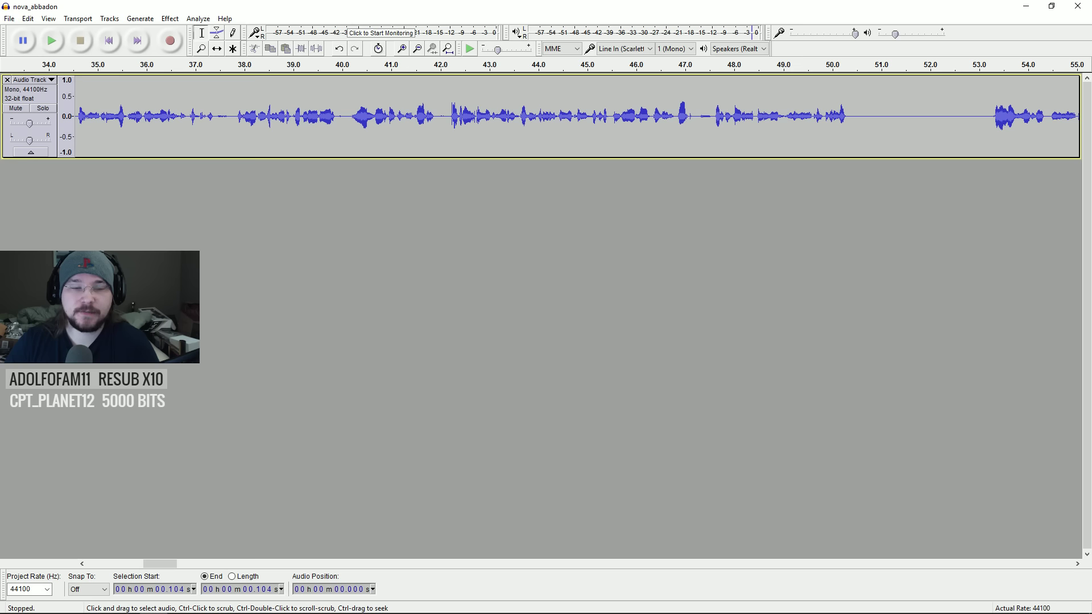
# - Preview from 36.571 s and select the pause from 37.396 to 37.849 s
pyautogui.click(174, 125)
pyautogui.press('space')
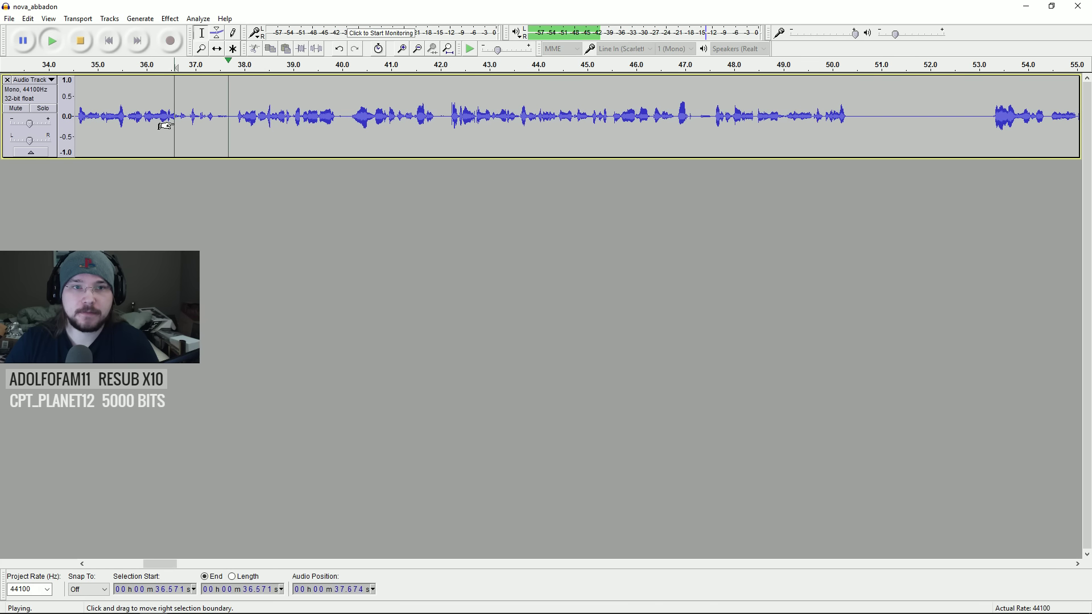
pyautogui.press('space')
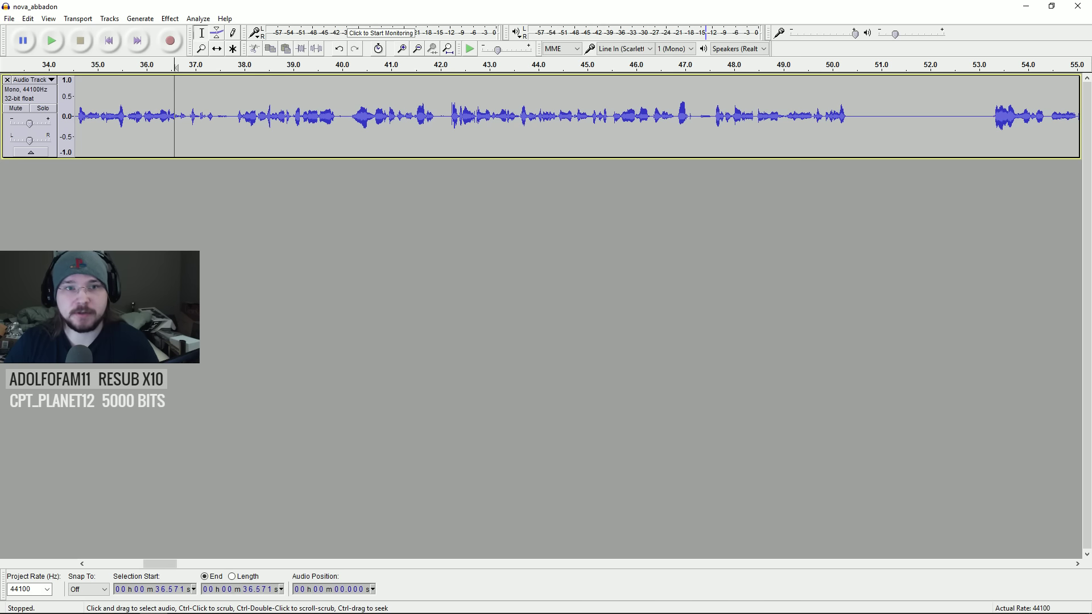
pyautogui.click(214, 125)
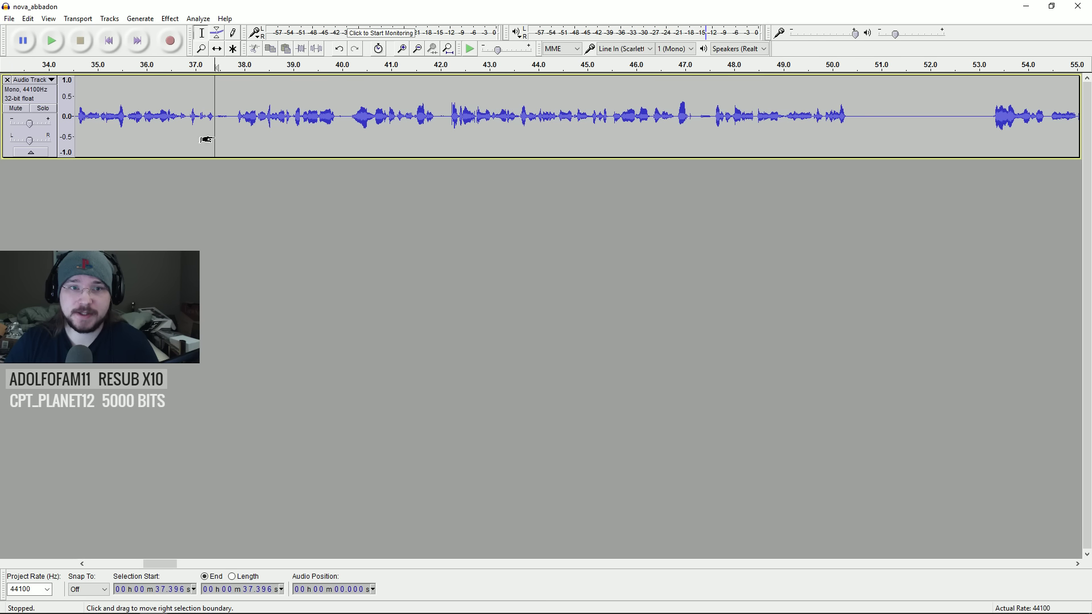
pyautogui.moveTo(206, 140); pyautogui.dragTo(236, 140)
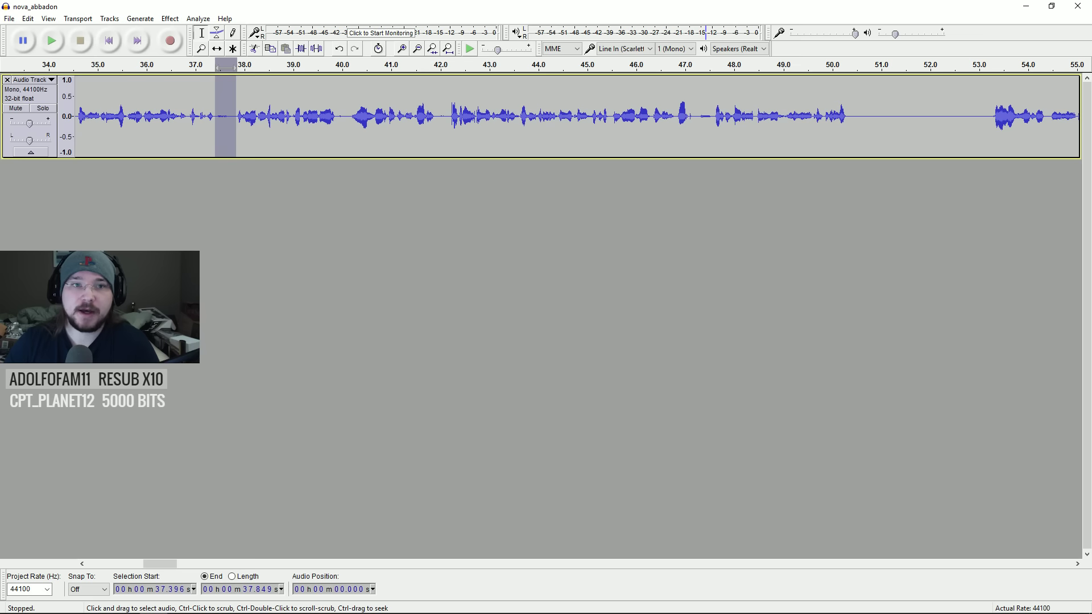
pyautogui.click(169, 21)
# - Fill the 37.396–37.849 s pause with silence, check from 36.722 s, and reselect it
pyautogui.moveTo(149, 19)
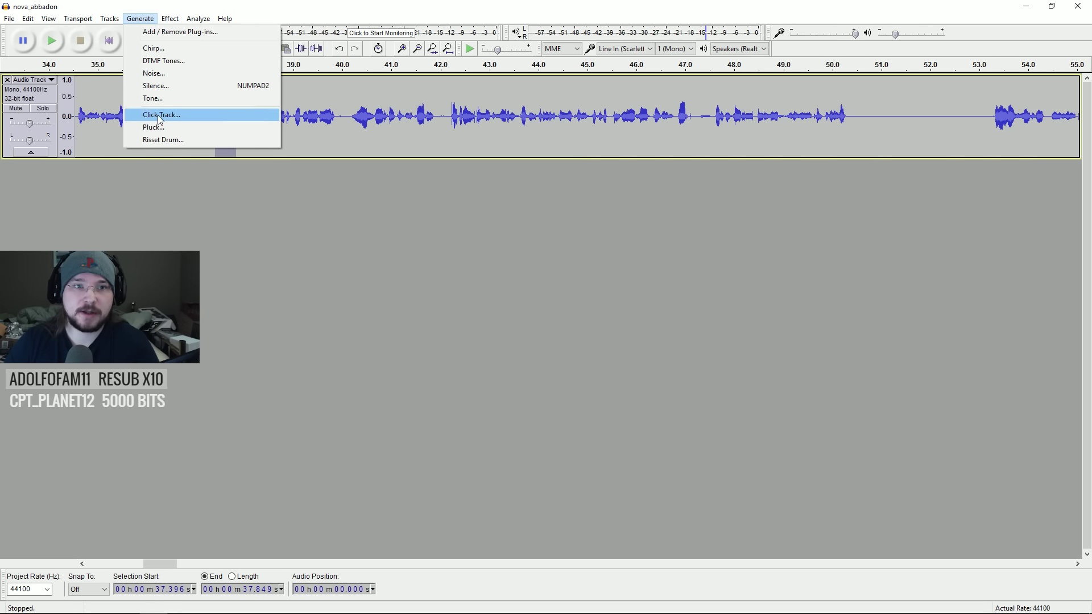
pyautogui.click(165, 88)
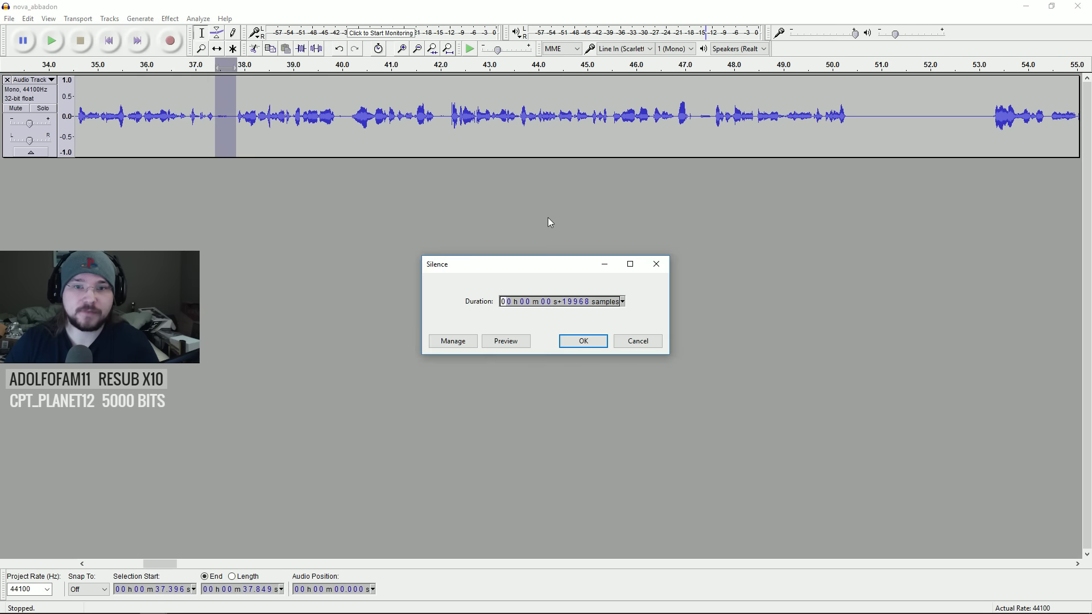
pyautogui.click(583, 341)
pyautogui.click(182, 133)
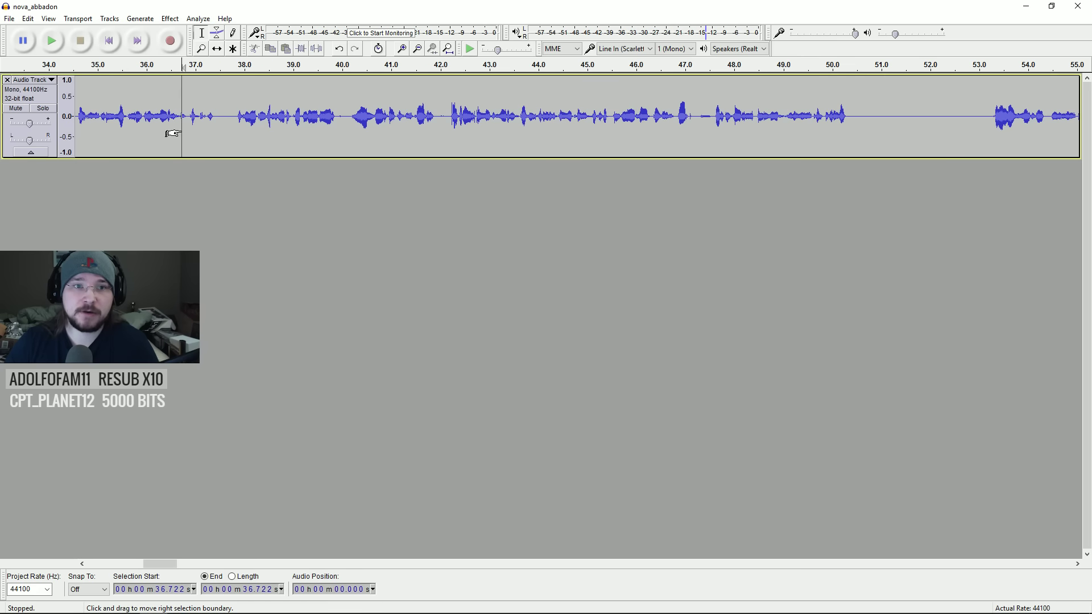
pyautogui.press('space')
pyautogui.press('space')
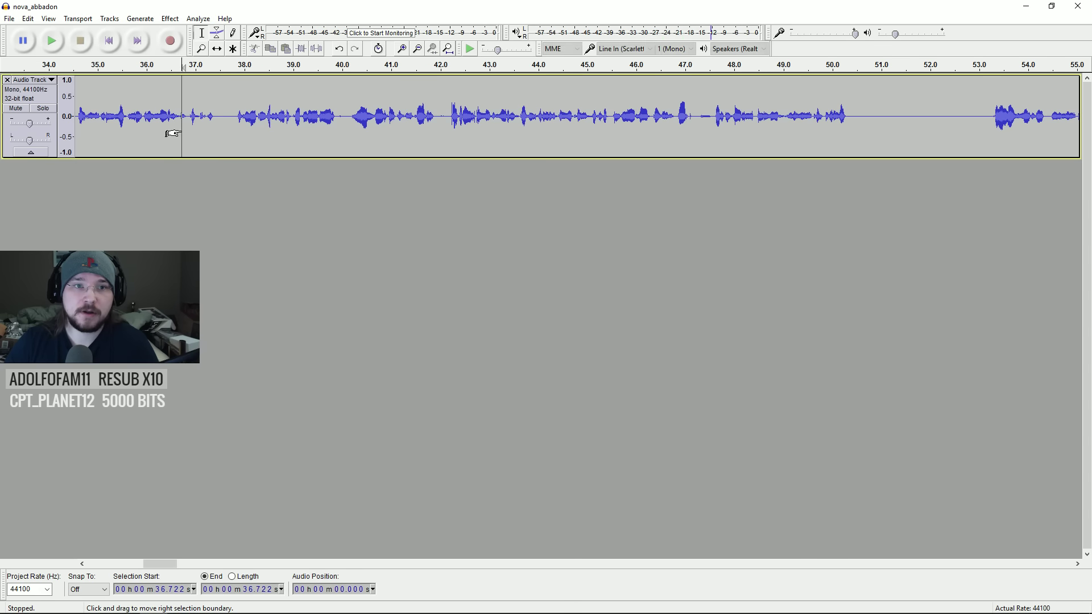
pyautogui.moveTo(215, 119); pyautogui.dragTo(236, 119)
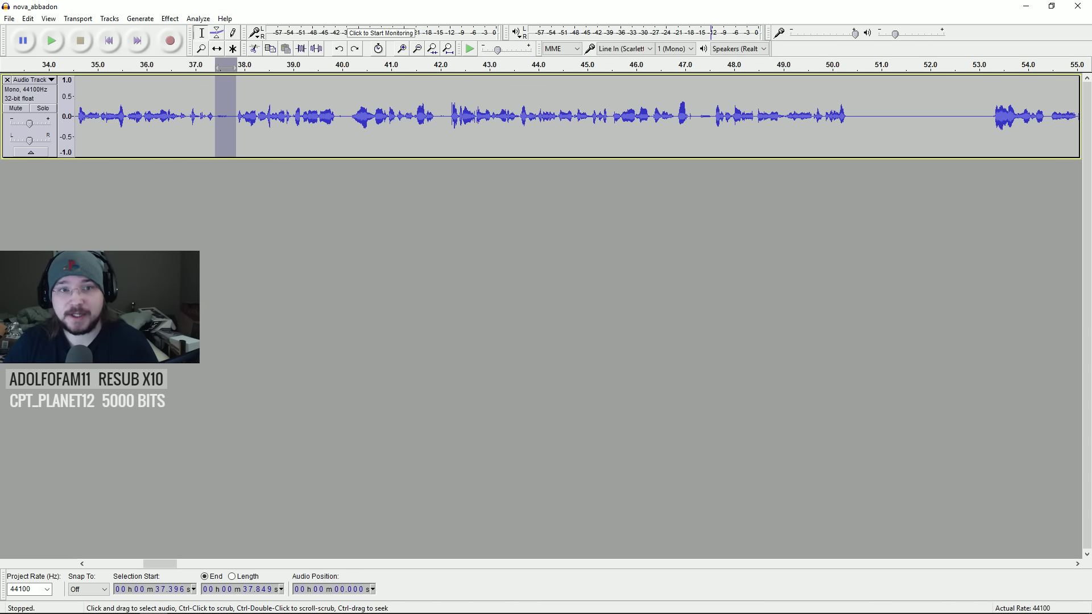
pyautogui.click(201, 138)
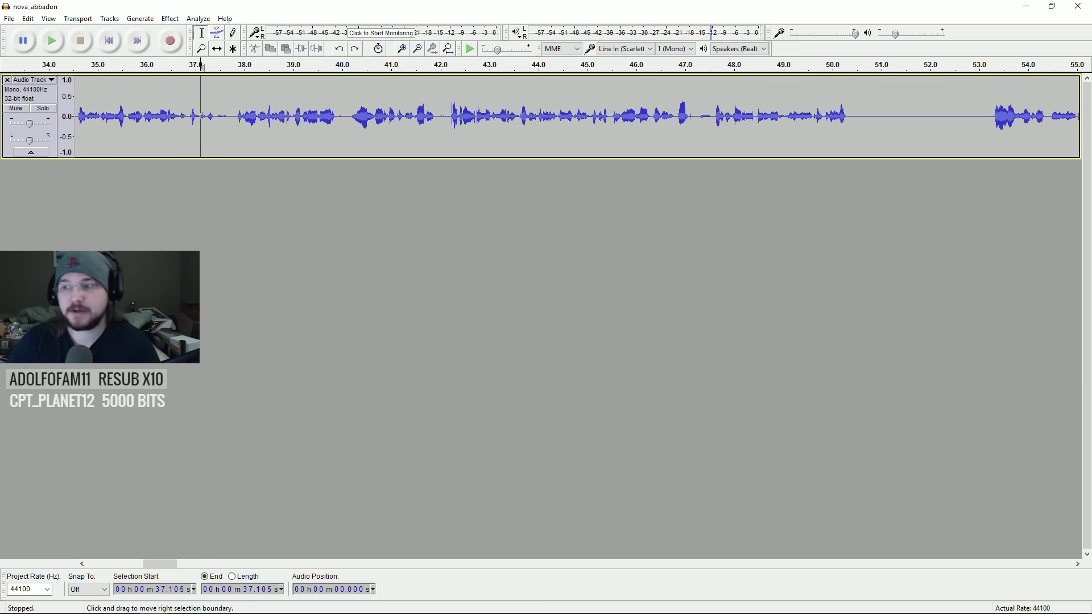
pyautogui.click(196, 117)
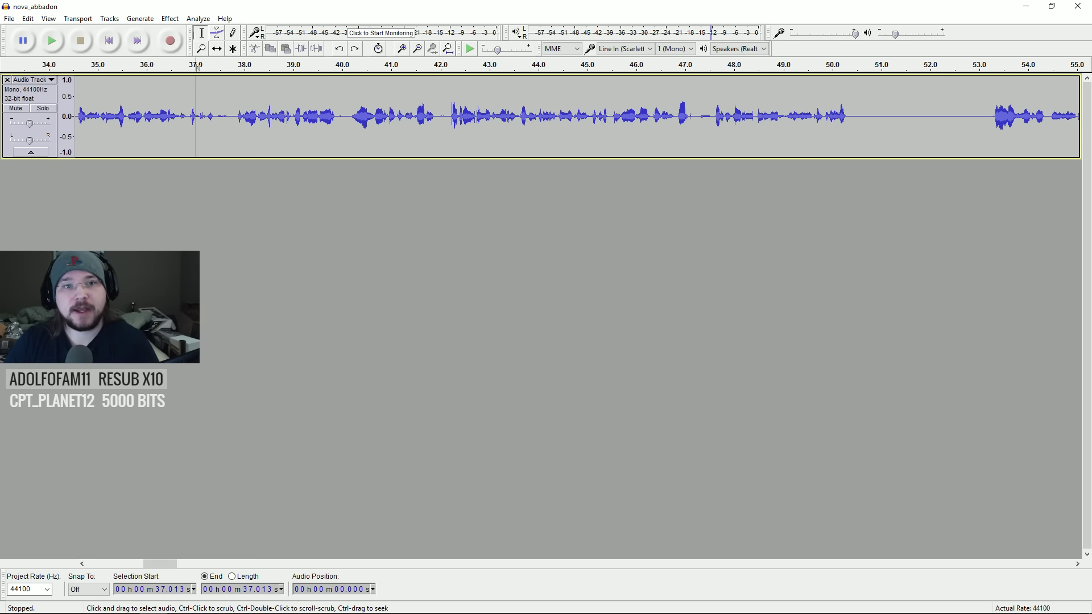
pyautogui.moveTo(214, 66); pyautogui.dragTo(236, 67)
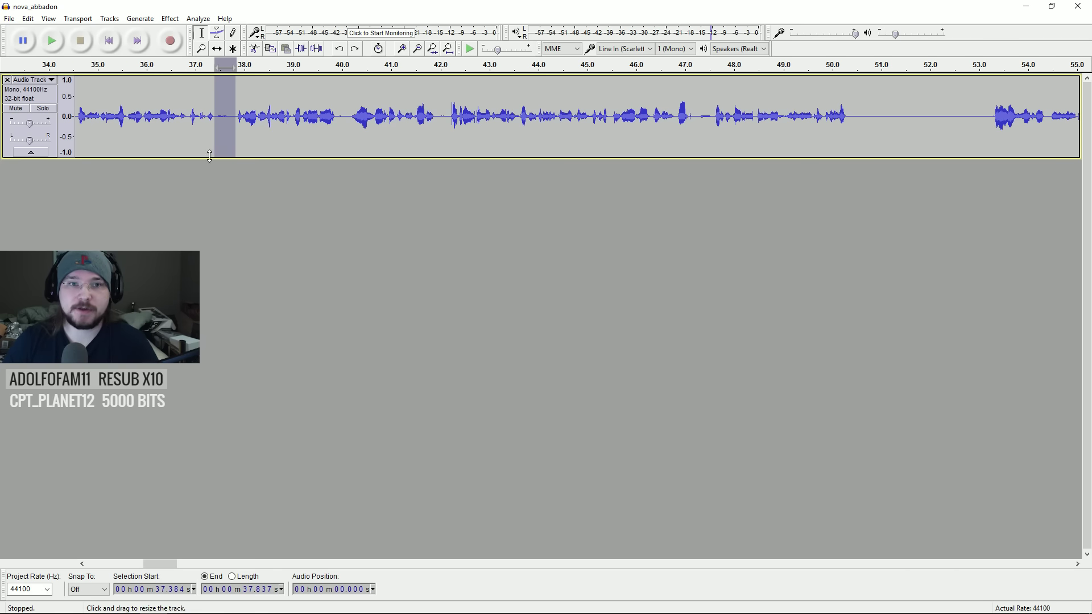
pyautogui.hotkey('alt', 'g')
pyautogui.press('s')
pyautogui.press('Return')
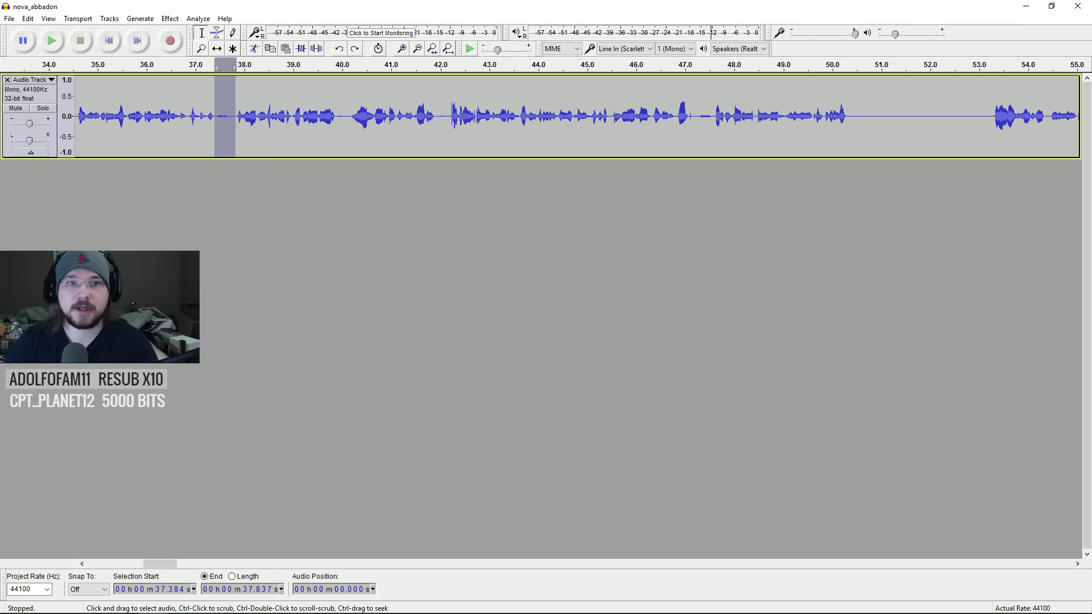
pyautogui.press('space')
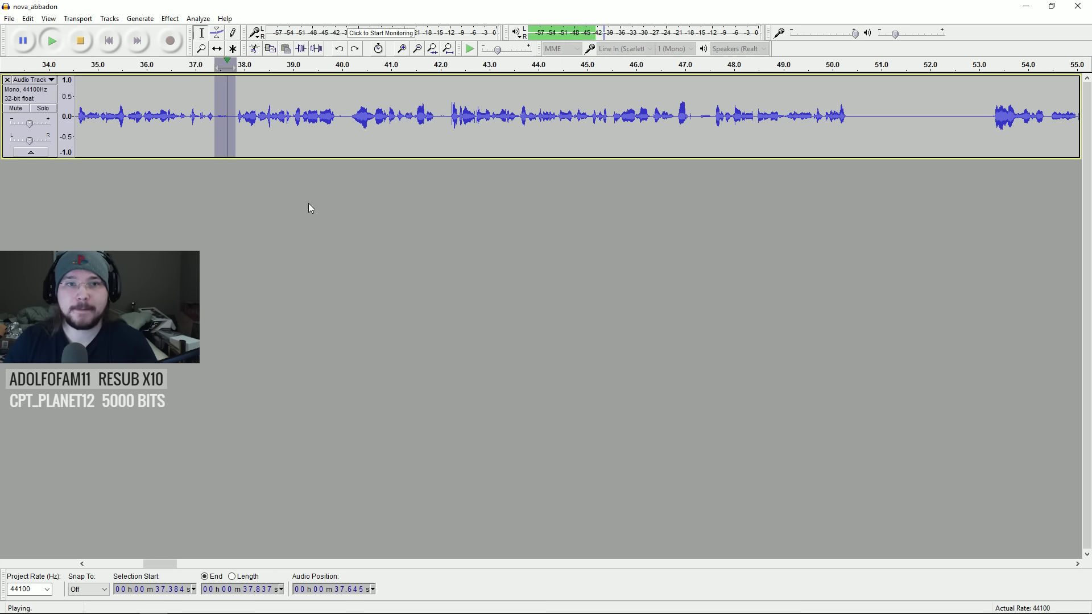
pyautogui.click(250, 65)
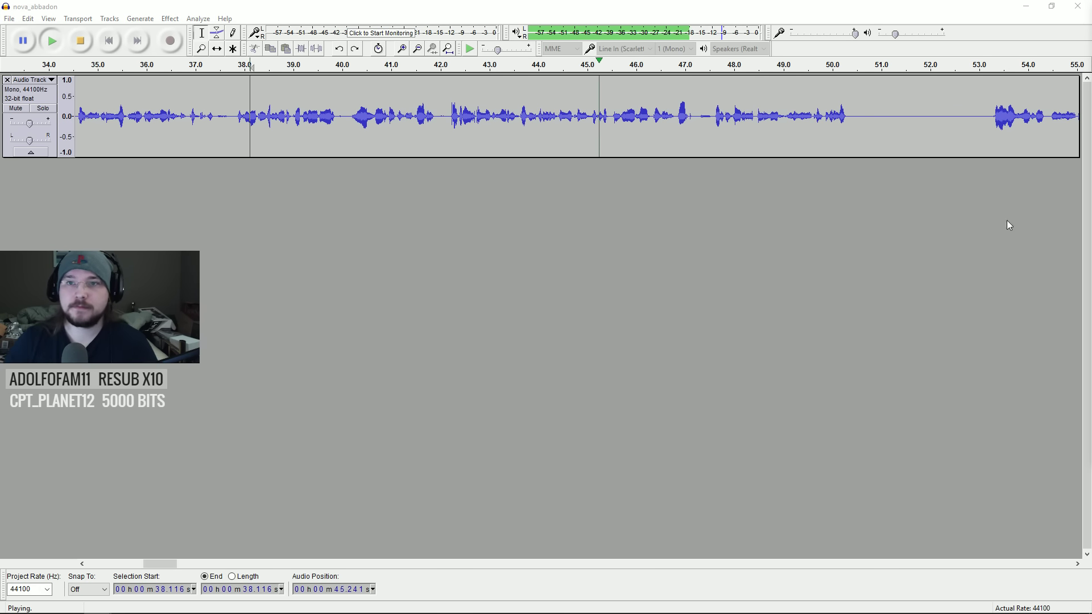
pyautogui.moveTo(170, 567); pyautogui.dragTo(190, 564)
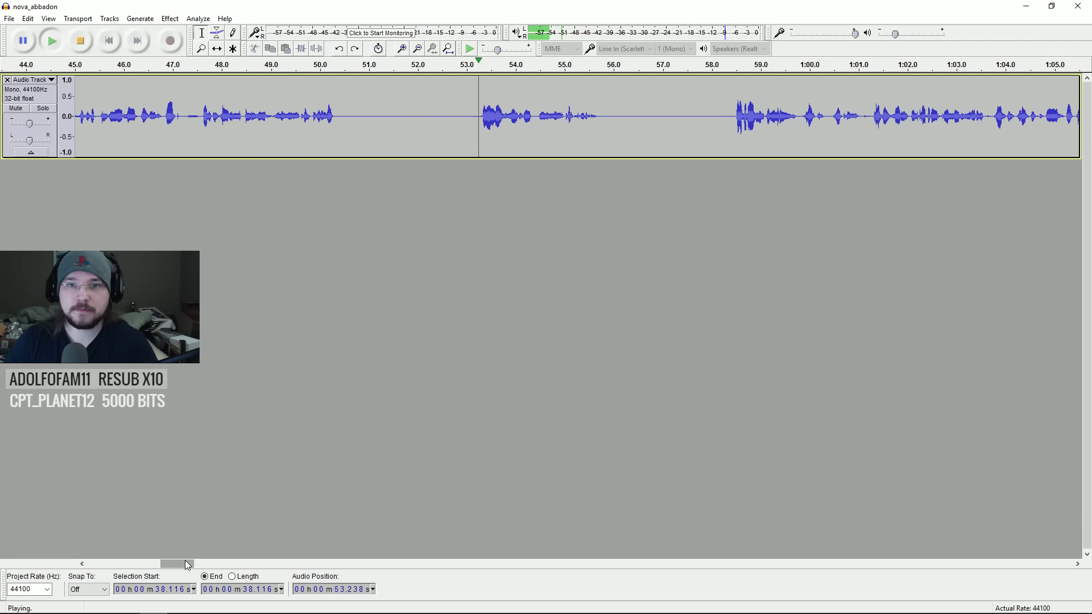
pyautogui.moveTo(176, 565); pyautogui.dragTo(185, 564)
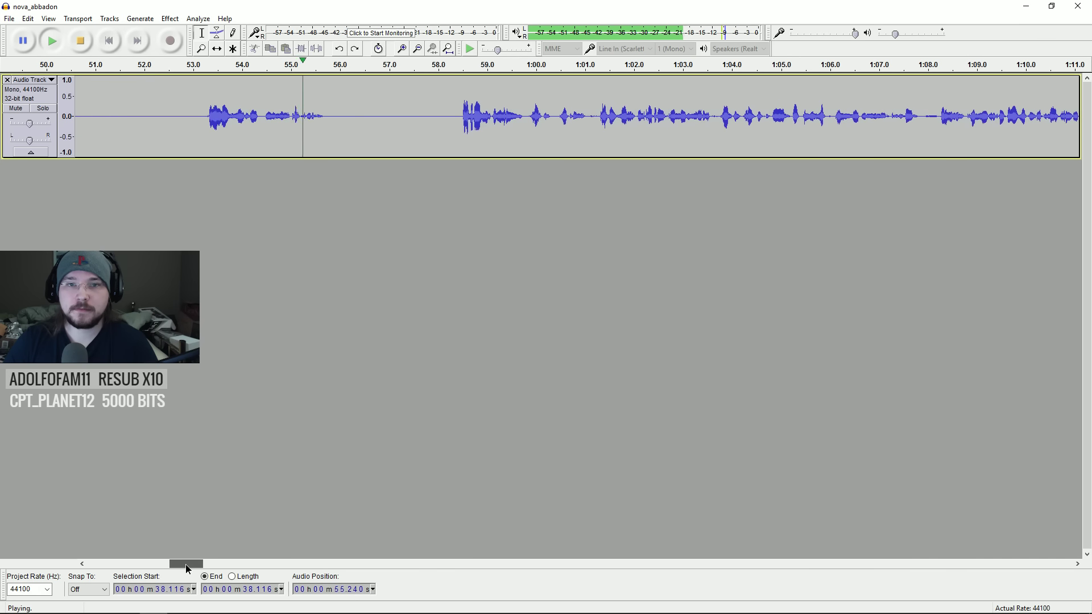
pyautogui.press('space')
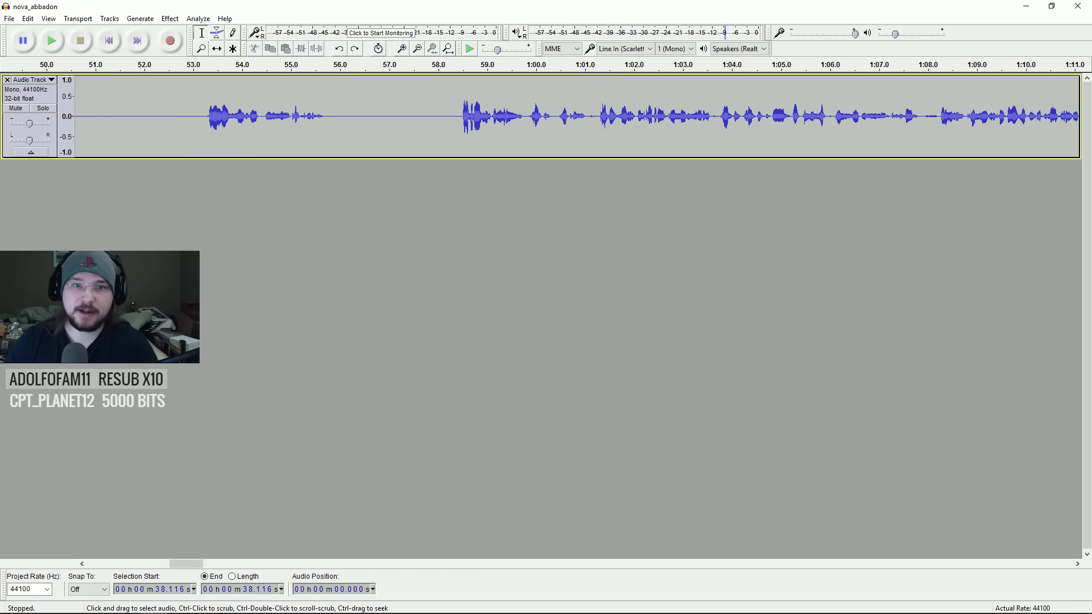
pyautogui.moveTo(340, 142); pyautogui.dragTo(344, 145)
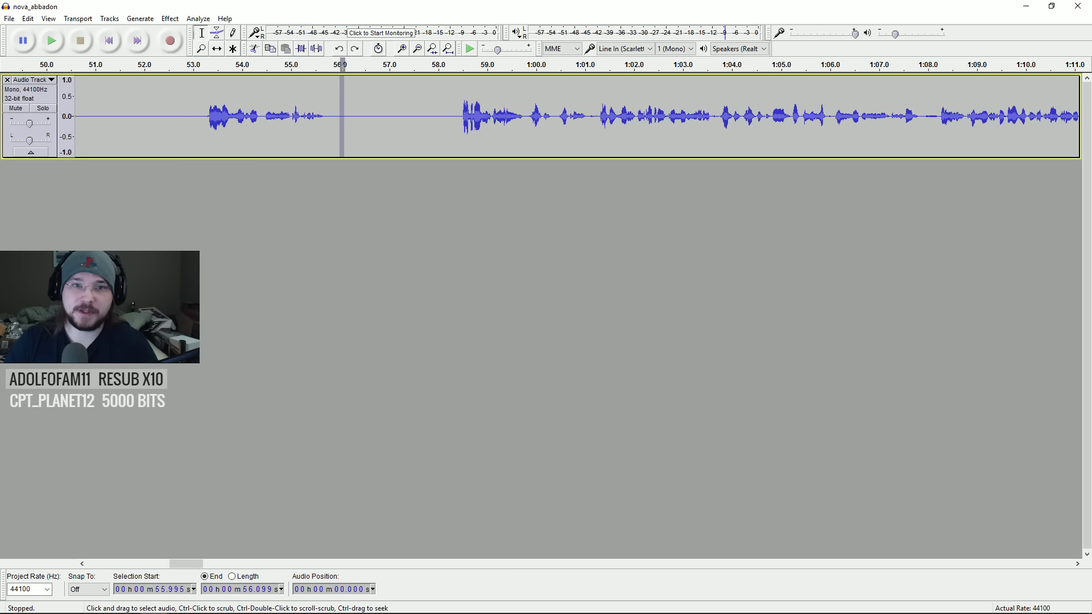
pyautogui.click(333, 136)
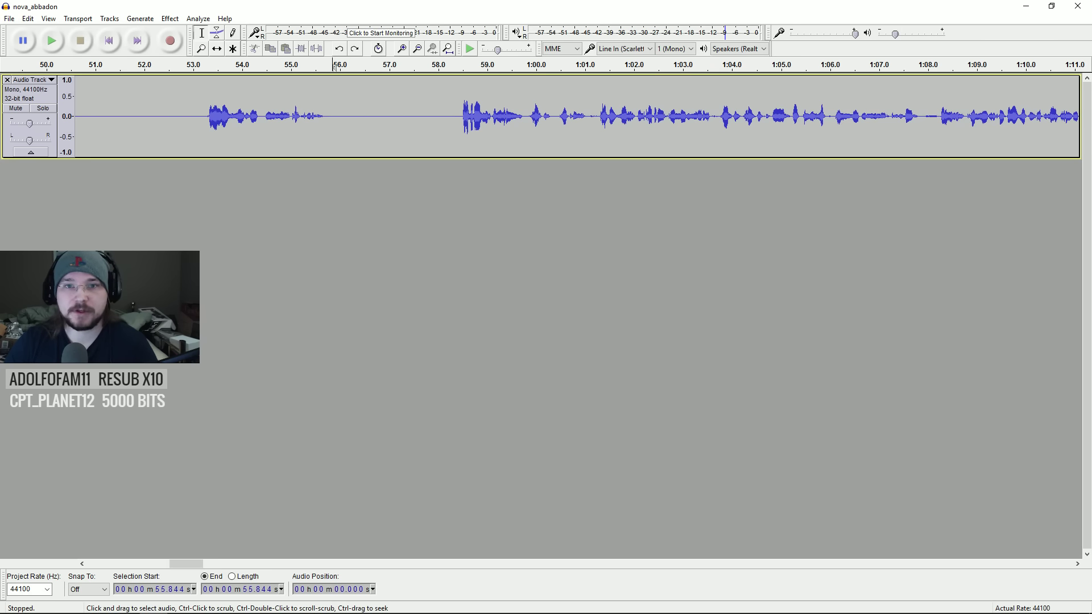
pyautogui.click(458, 142)
pyautogui.press('space')
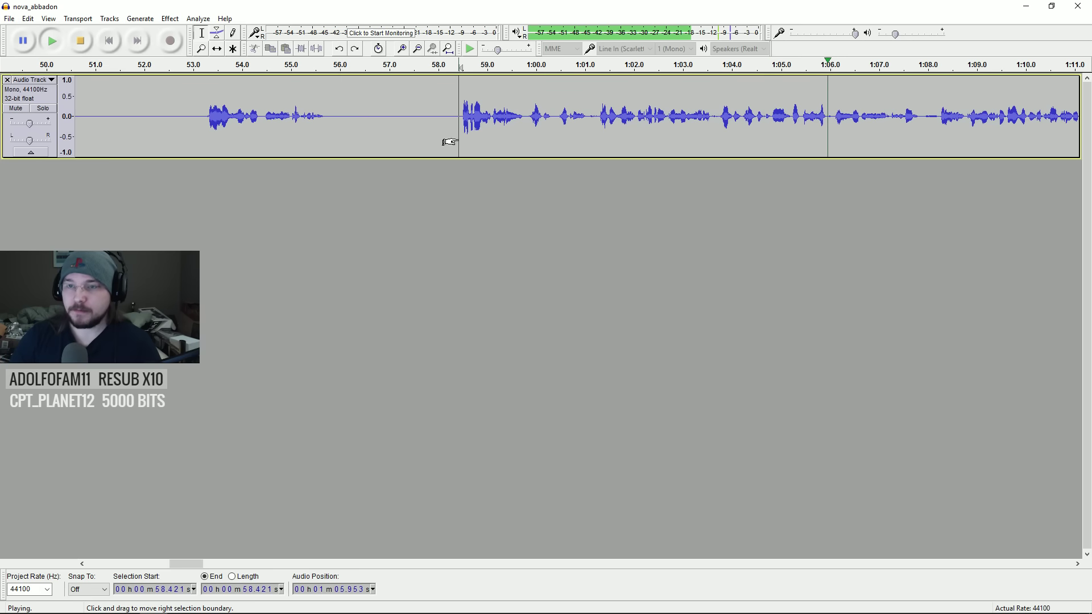
pyautogui.moveTo(184, 566); pyautogui.dragTo(210, 562)
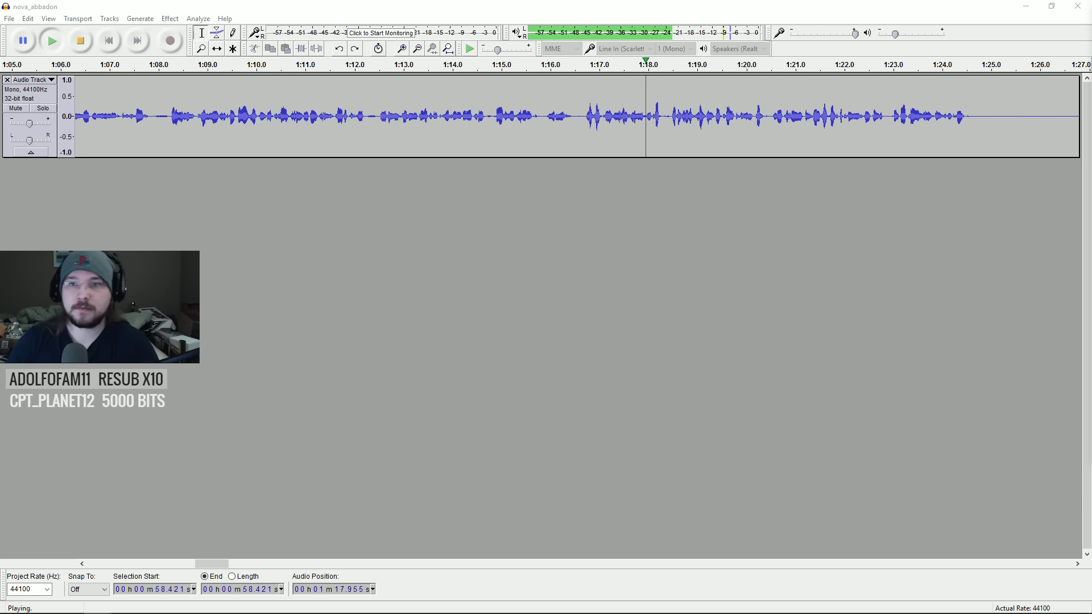
pyautogui.moveTo(207, 564); pyautogui.dragTo(234, 561)
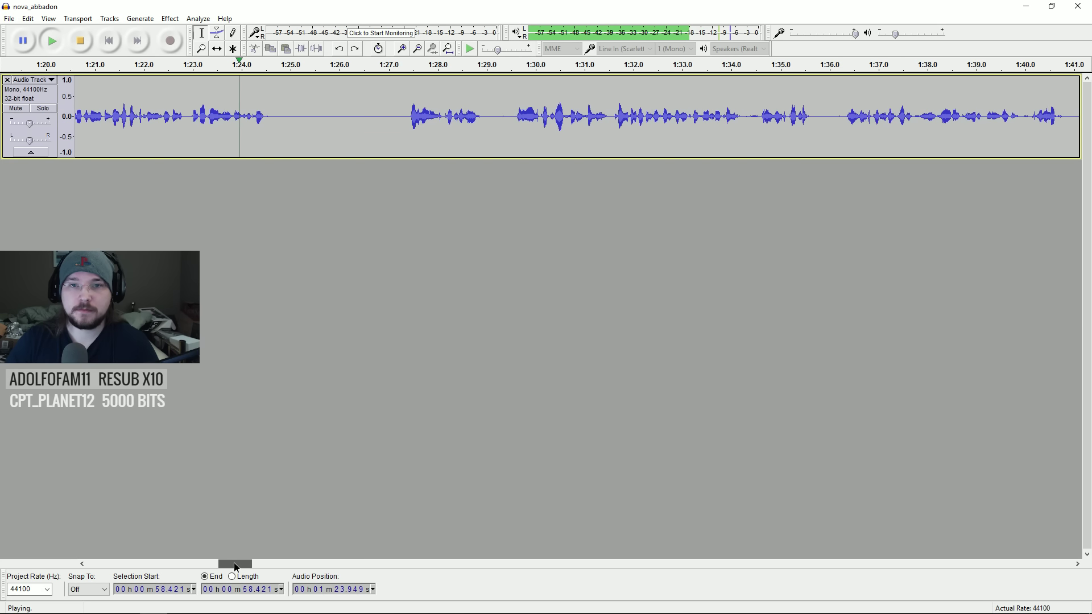
pyautogui.press('space')
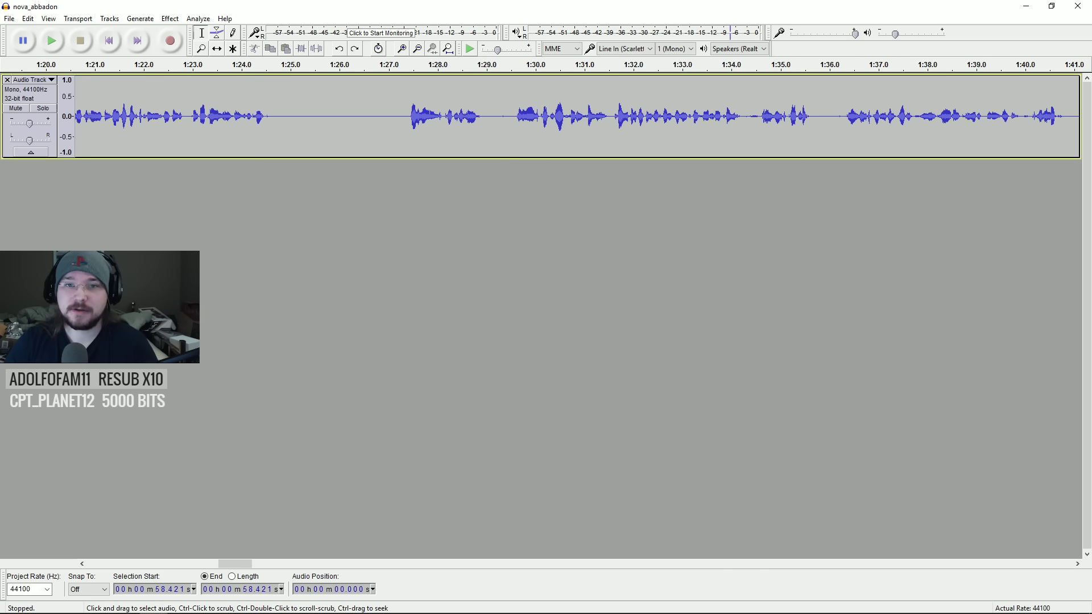
pyautogui.click(400, 137)
pyautogui.press('space')
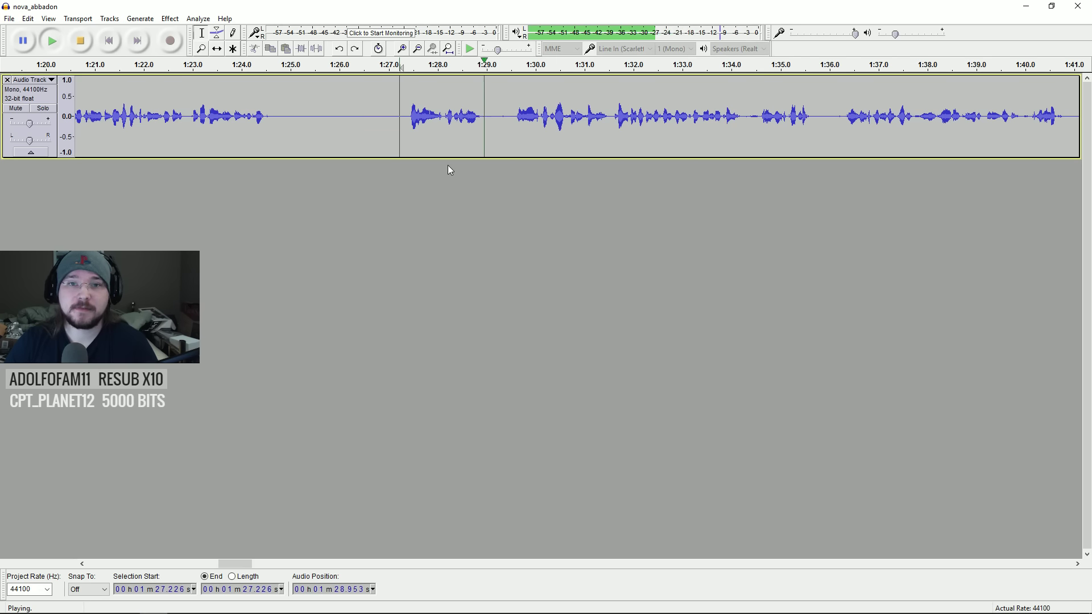
# - Delete 1:25.1–1:29.6 after previewing from 1:24.1, then replay from 1:22 to check
pyautogui.press('space')
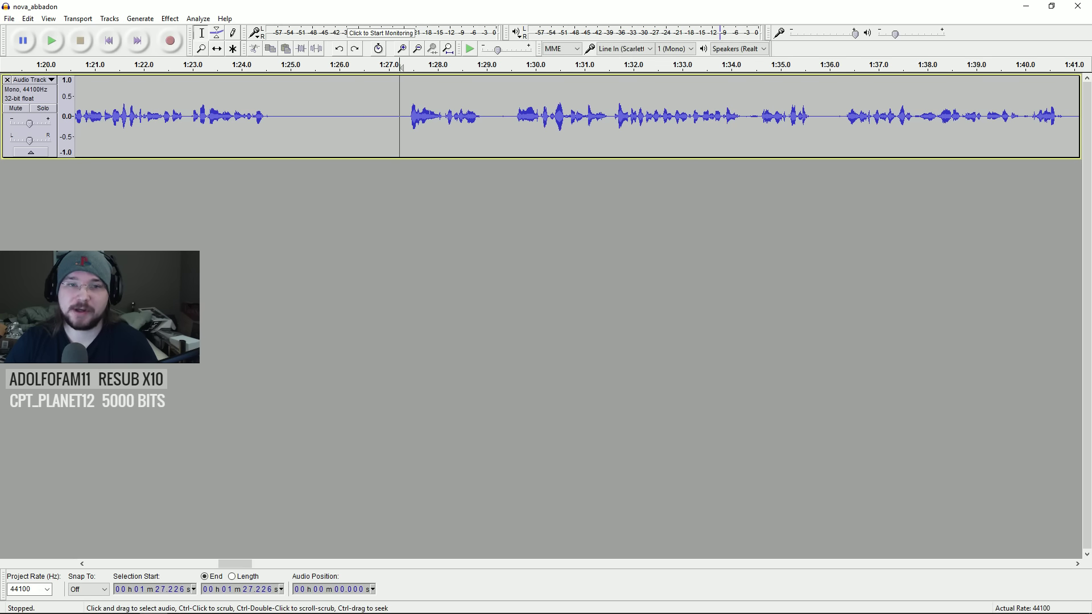
pyautogui.click(248, 125)
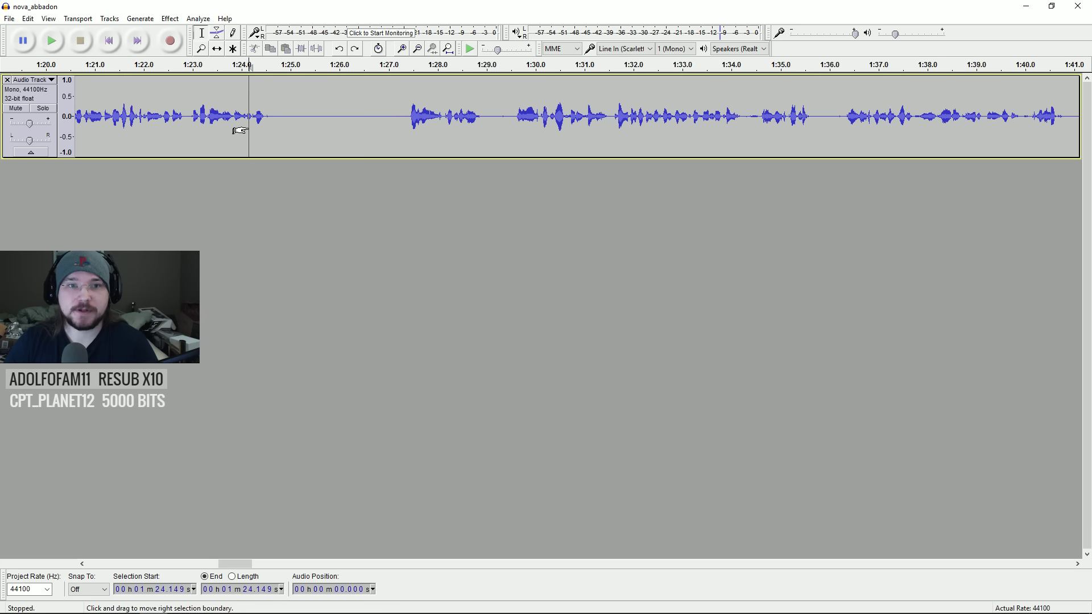
pyautogui.press('space')
pyautogui.press('space')
pyautogui.moveTo(296, 116); pyautogui.dragTo(516, 117)
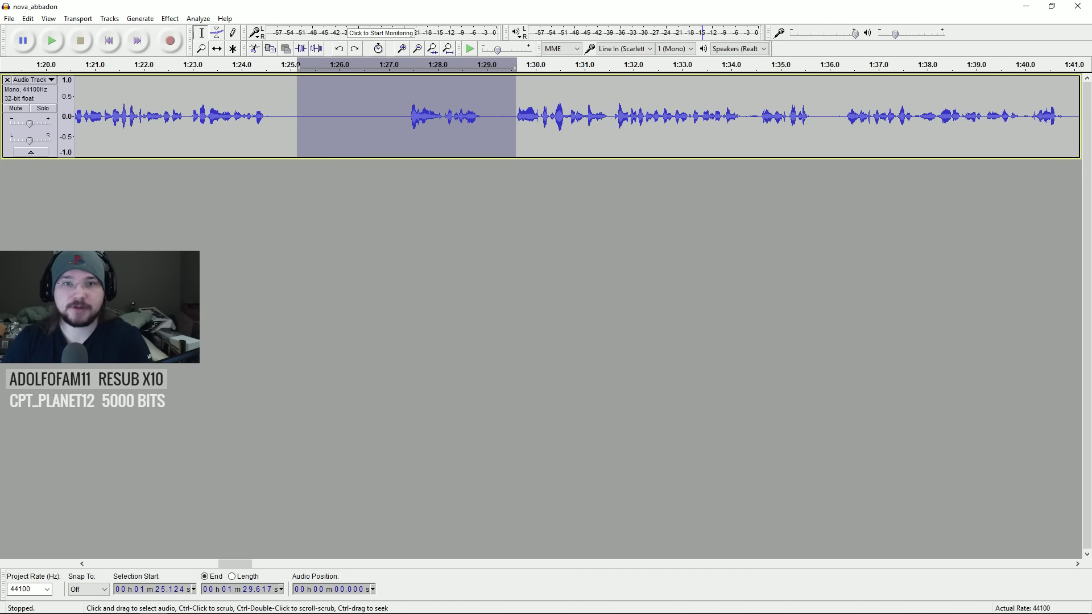
pyautogui.press('Delete')
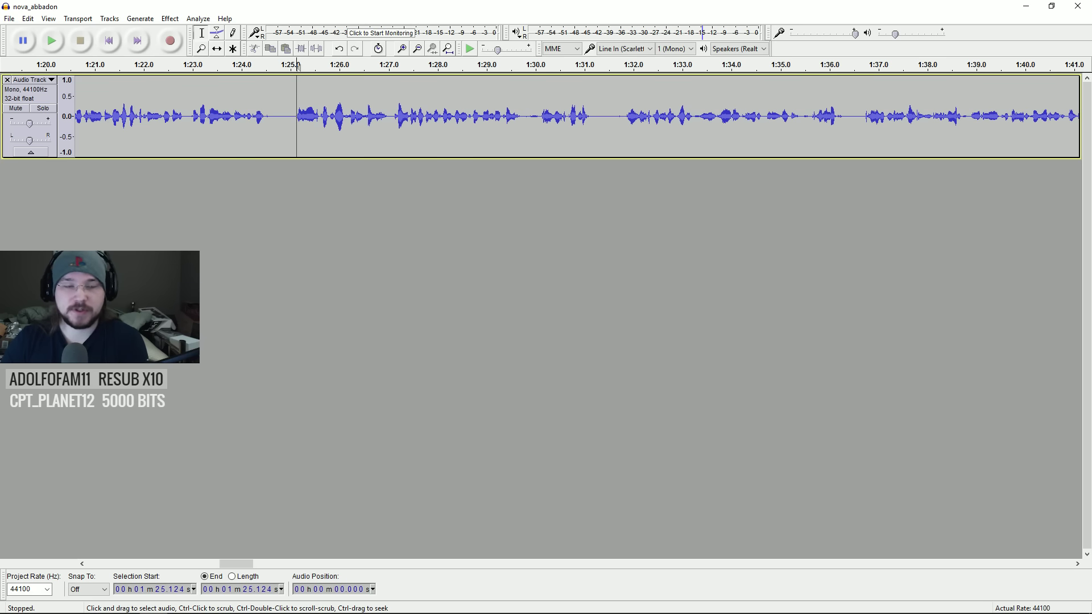
pyautogui.click(147, 65)
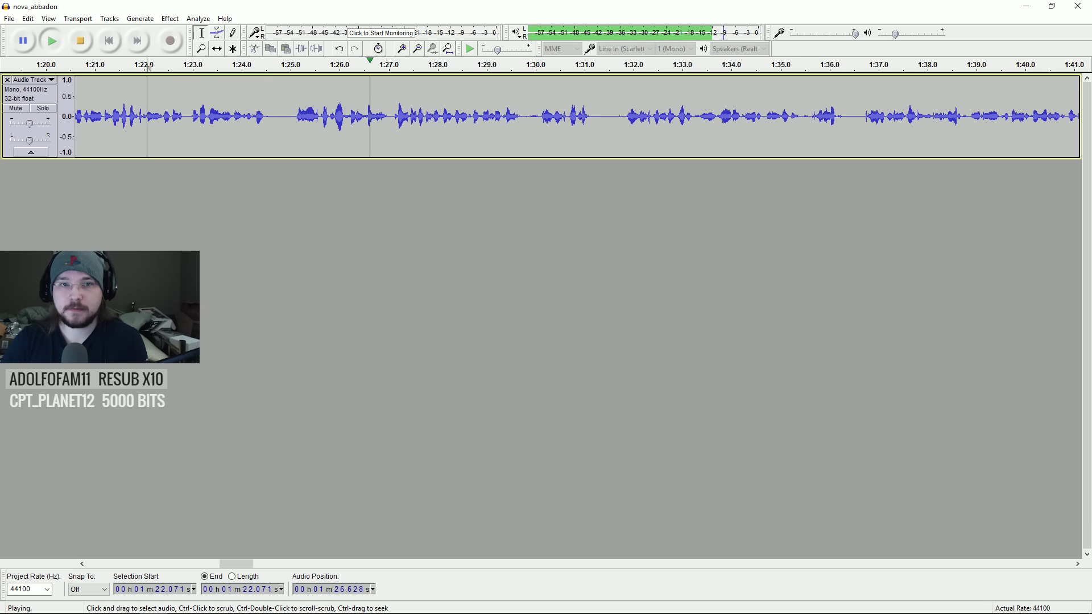
pyautogui.press('space')
# - Delete a tiny sliver at 1:24.9 and replay from 1:23.8 to check the join
pyautogui.moveTo(282, 65); pyautogui.dragTo(288, 64)
pyautogui.press('Delete')
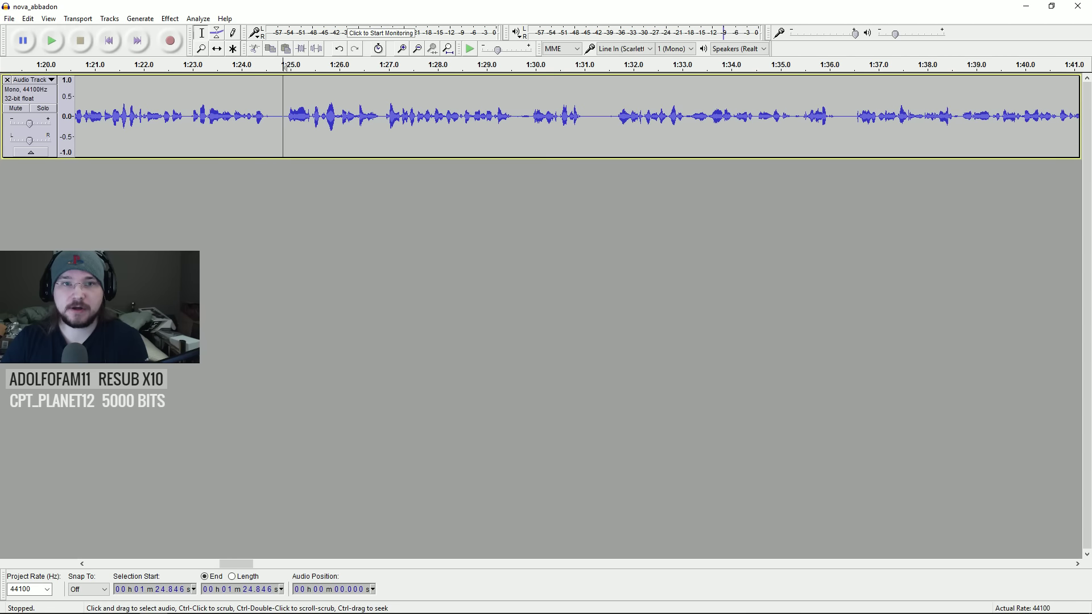
pyautogui.click(230, 134)
pyautogui.press('space')
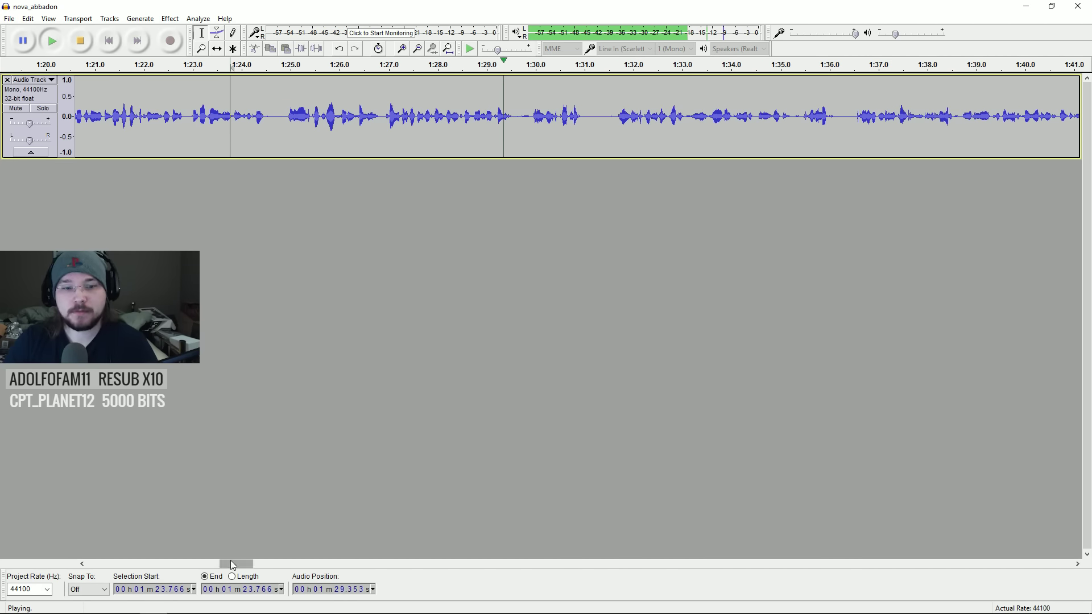
pyautogui.moveTo(230, 562); pyautogui.dragTo(242, 563)
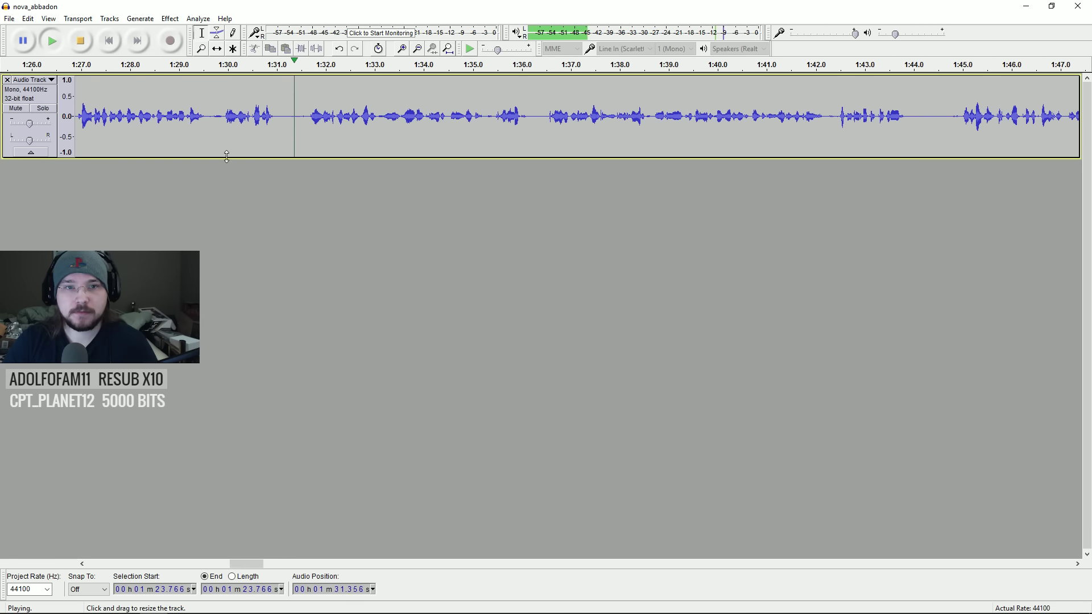
pyautogui.press('space')
# - Select roughly 1:29.9–1:31.6 and listen from 1:29.3 to pin down the cut start
pyautogui.moveTo(224, 114); pyautogui.dragTo(309, 113)
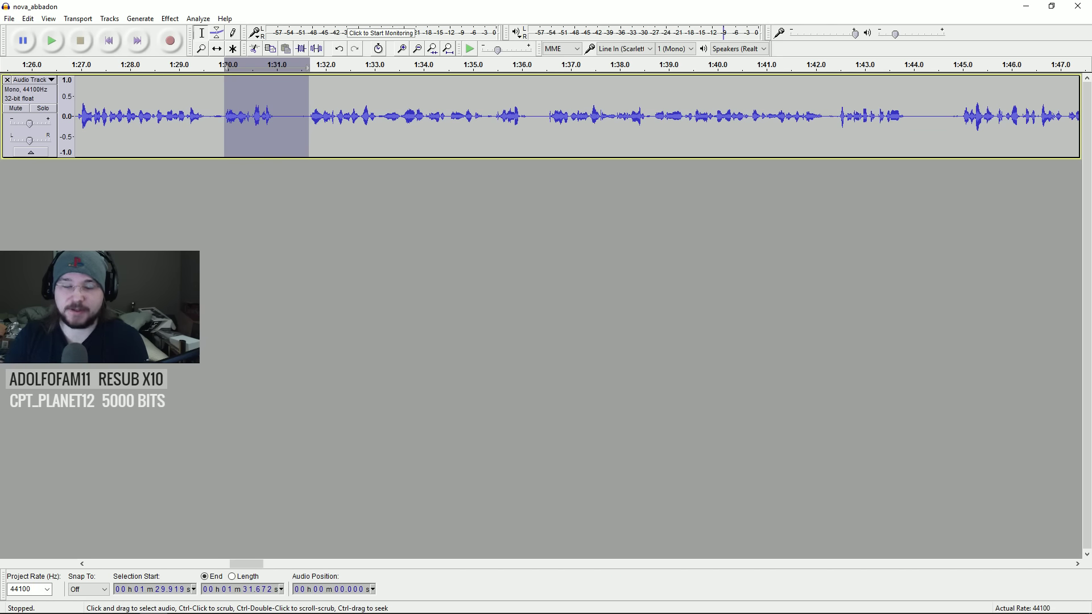
pyautogui.click(195, 126)
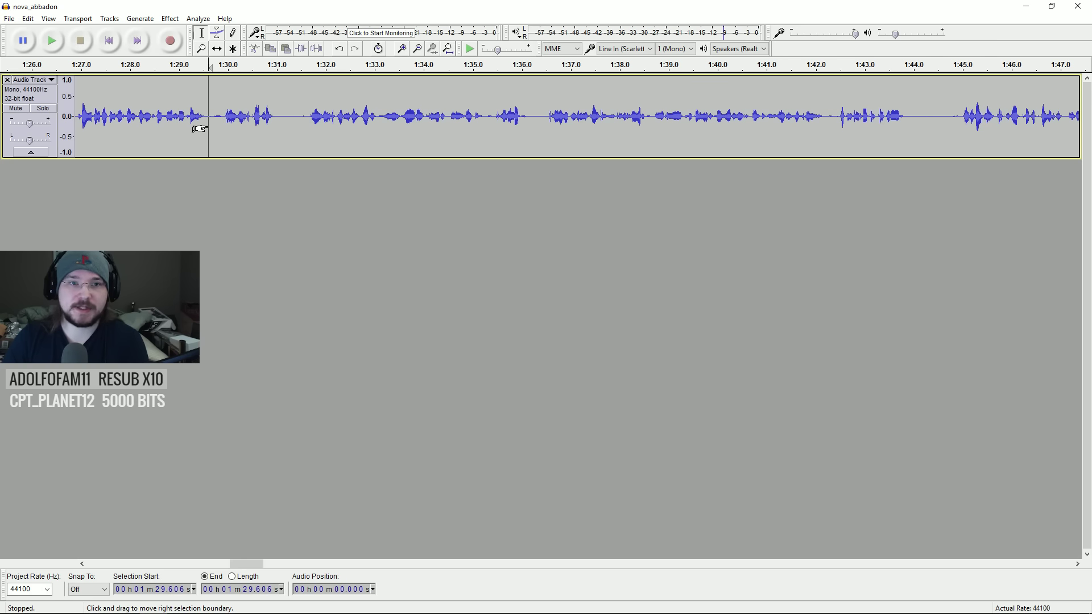
pyautogui.press('space')
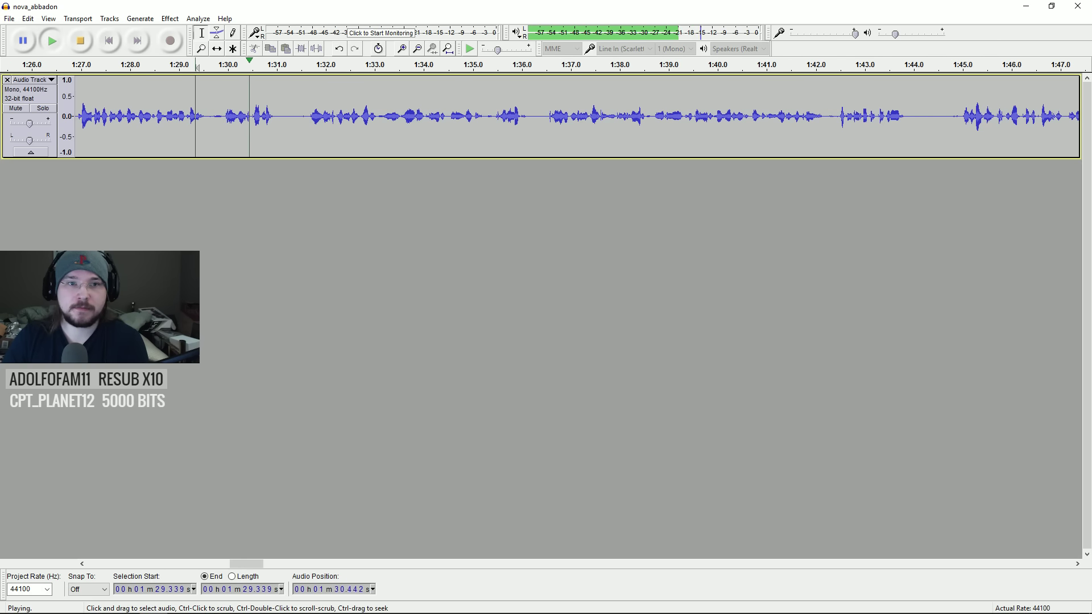
pyautogui.press('space')
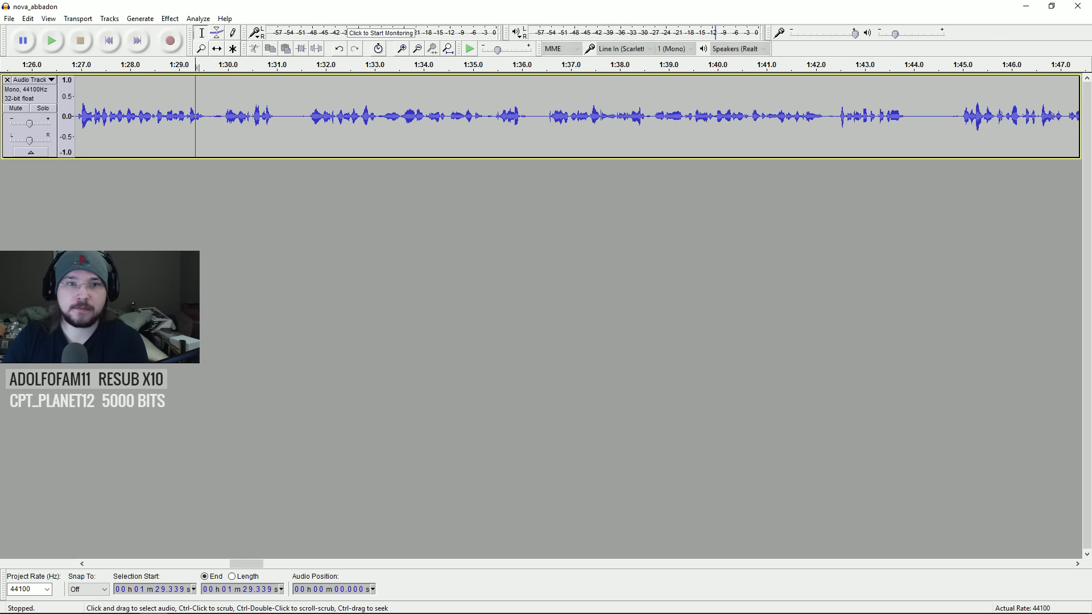
# - Delete 1:29.9–1:31.7 and replay from 1:28.9 to hear the join
pyautogui.click(224, 136)
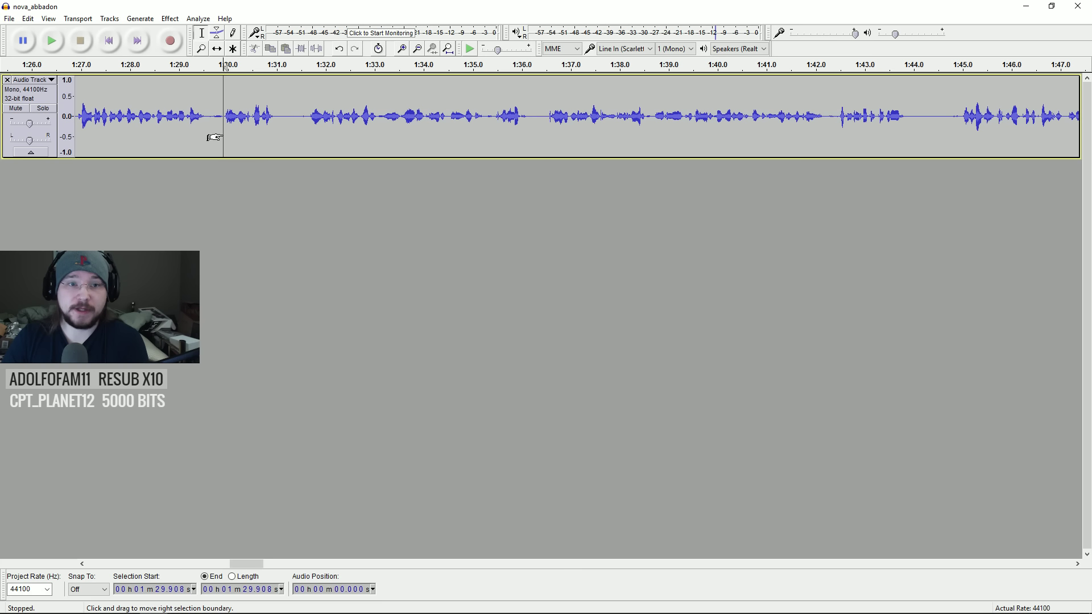
pyautogui.moveTo(224, 136); pyautogui.dragTo(311, 133)
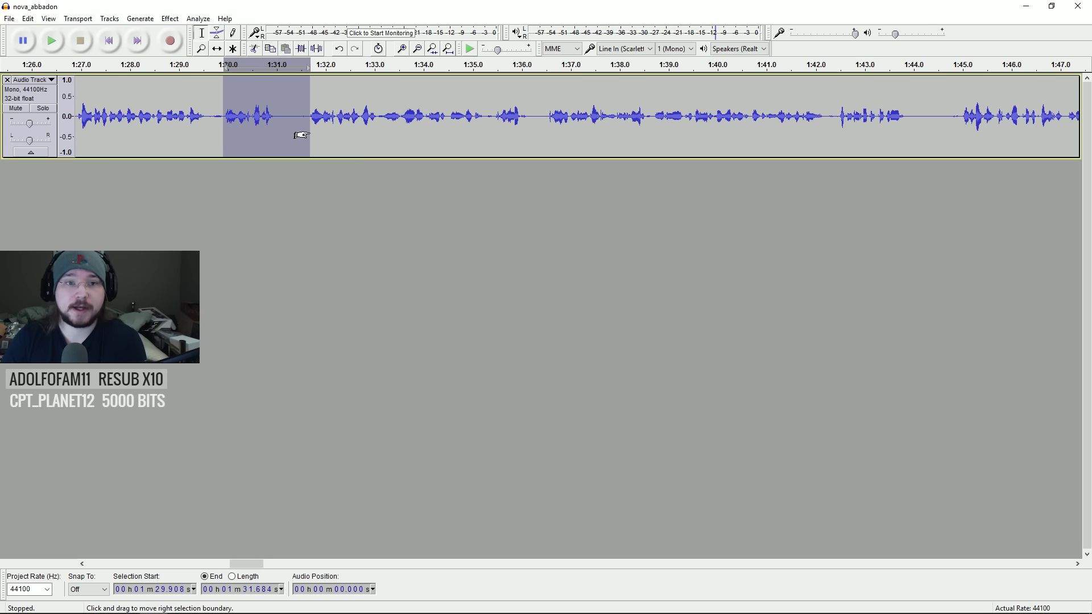
pyautogui.press('Delete')
pyautogui.click(176, 135)
pyautogui.press('space')
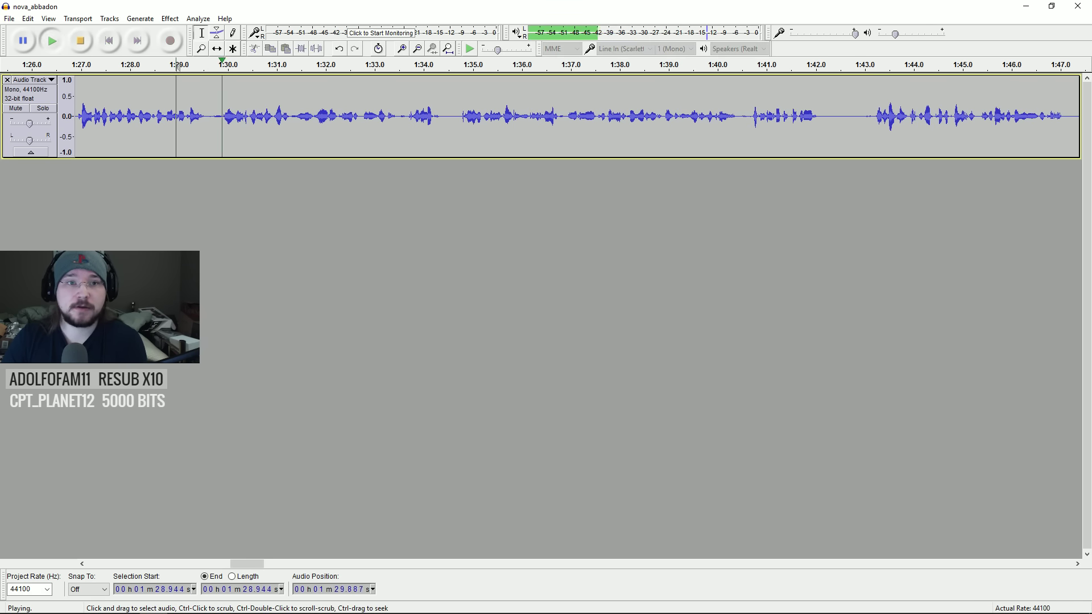
pyautogui.press('space')
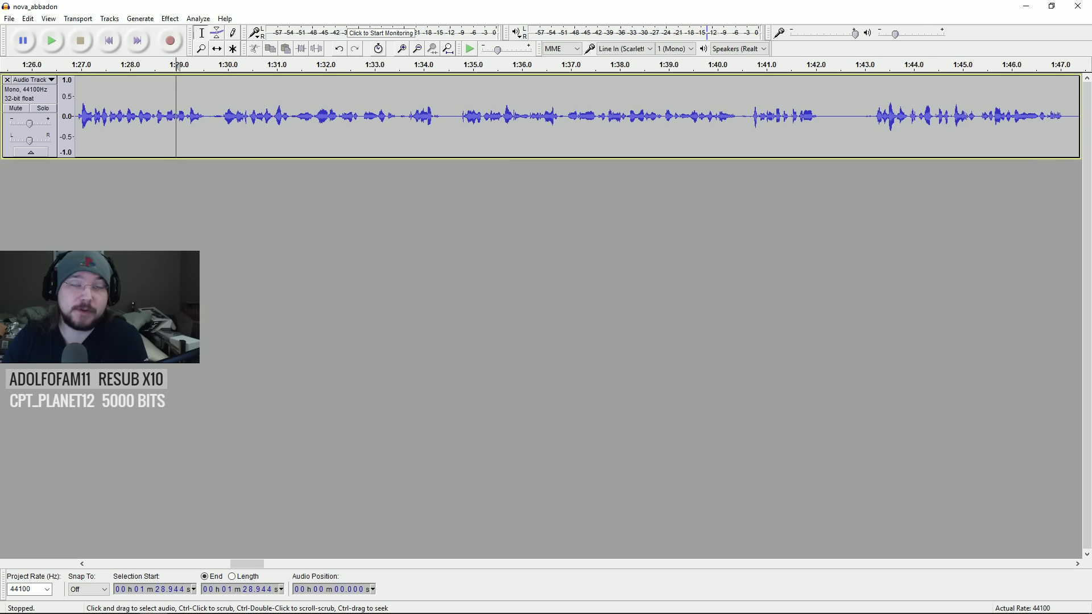
pyautogui.press('space')
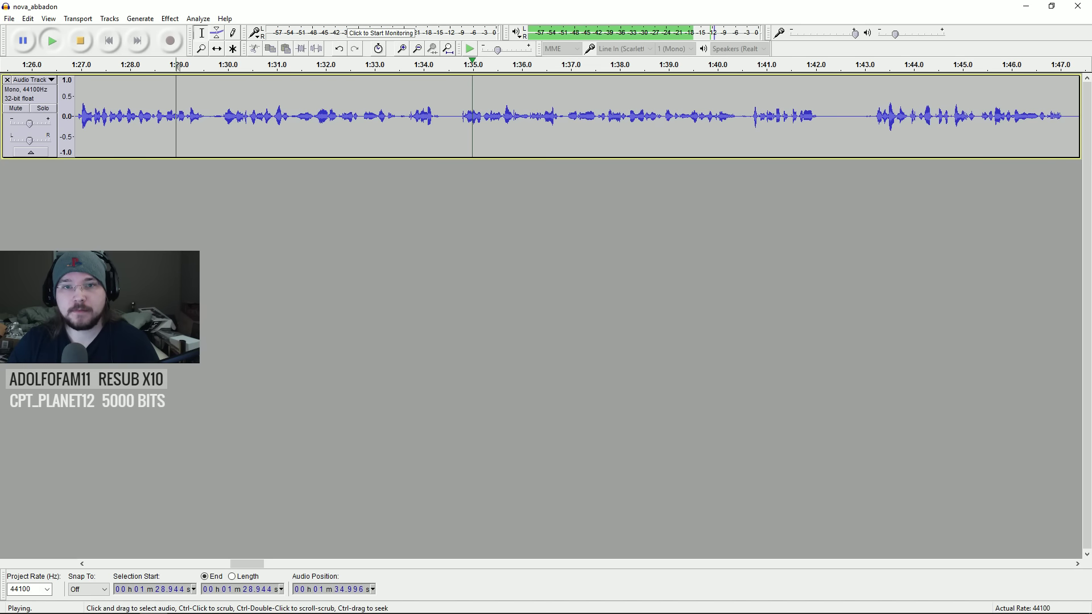
# - Cut the stumble from 1:33.7 to 1:34.7 and play from 1:32.8 to check it
pyautogui.press('space')
pyautogui.moveTo(408, 116); pyautogui.dragTo(458, 116)
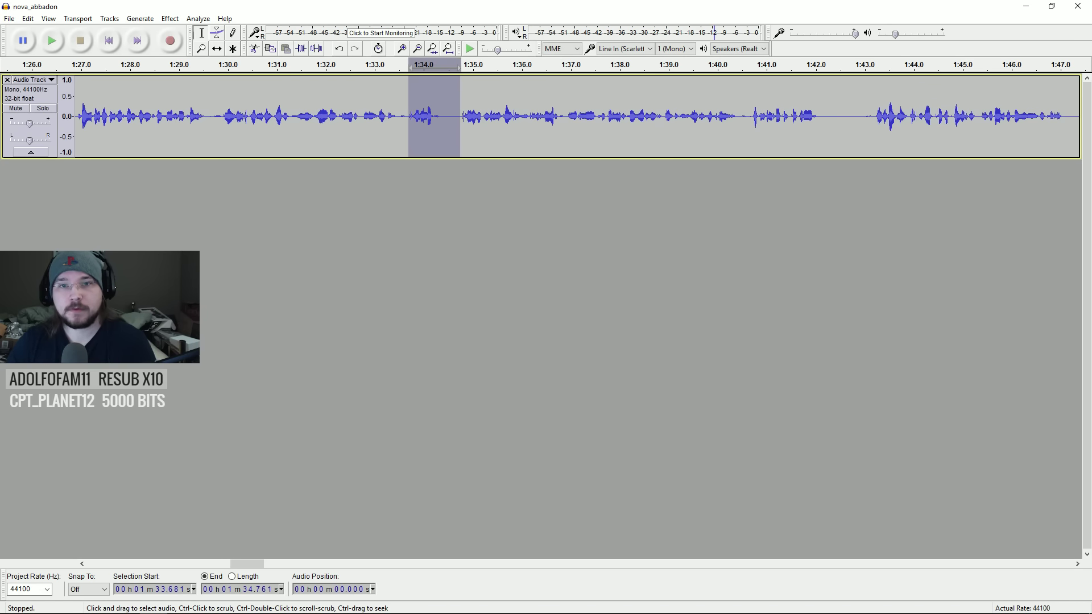
pyautogui.press('Delete')
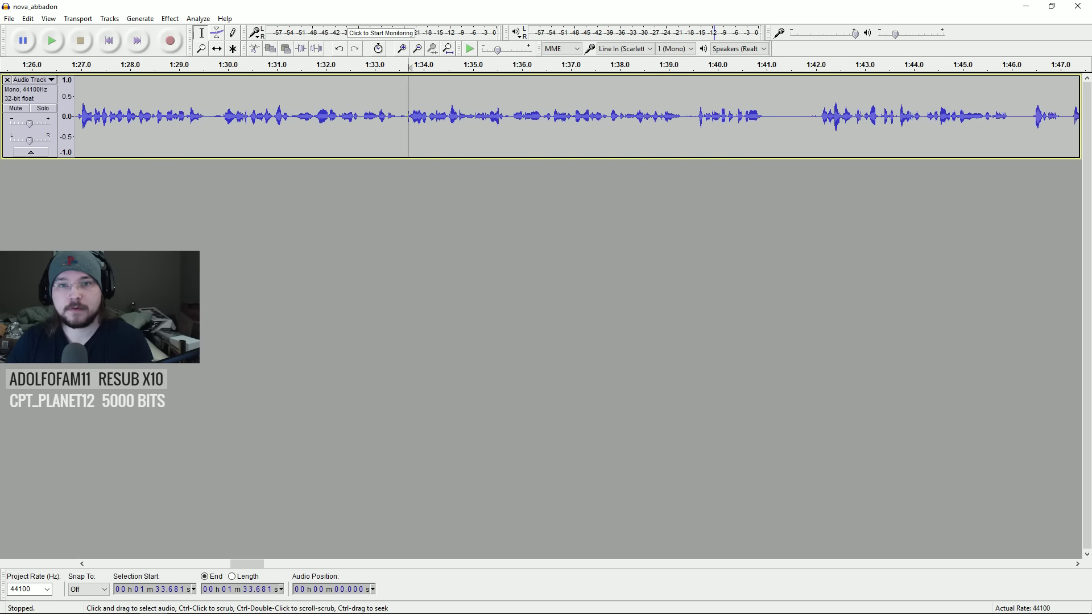
pyautogui.click(362, 130)
pyautogui.press('space')
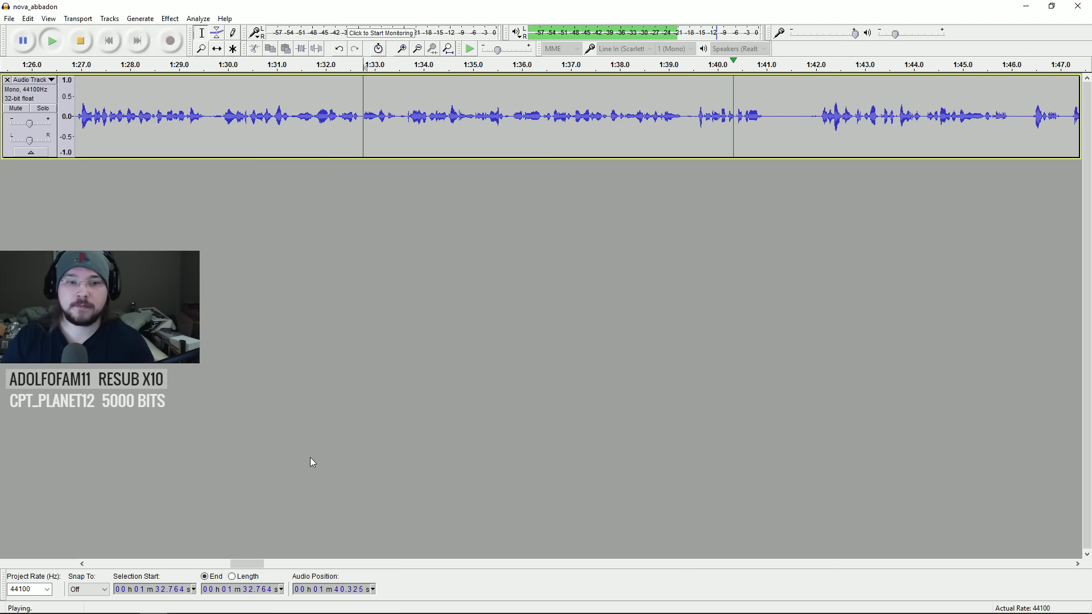
# - Delete the short pause at 1:41.076–1:41.715 and set the play start just before the cut
pyautogui.moveTo(248, 564); pyautogui.dragTo(267, 564)
pyautogui.press('space')
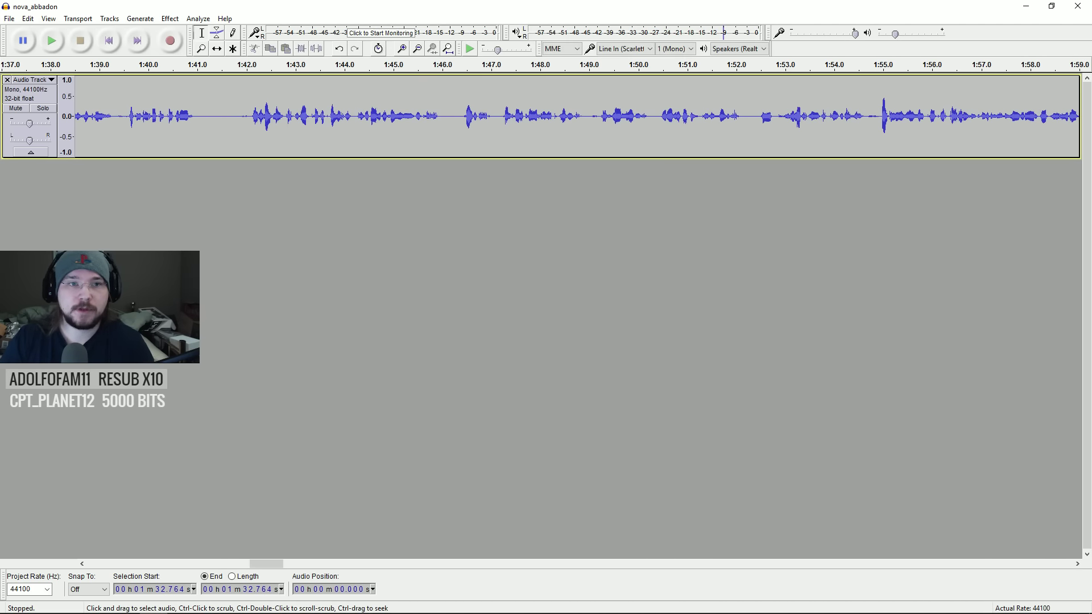
pyautogui.moveTo(200, 114); pyautogui.dragTo(232, 114)
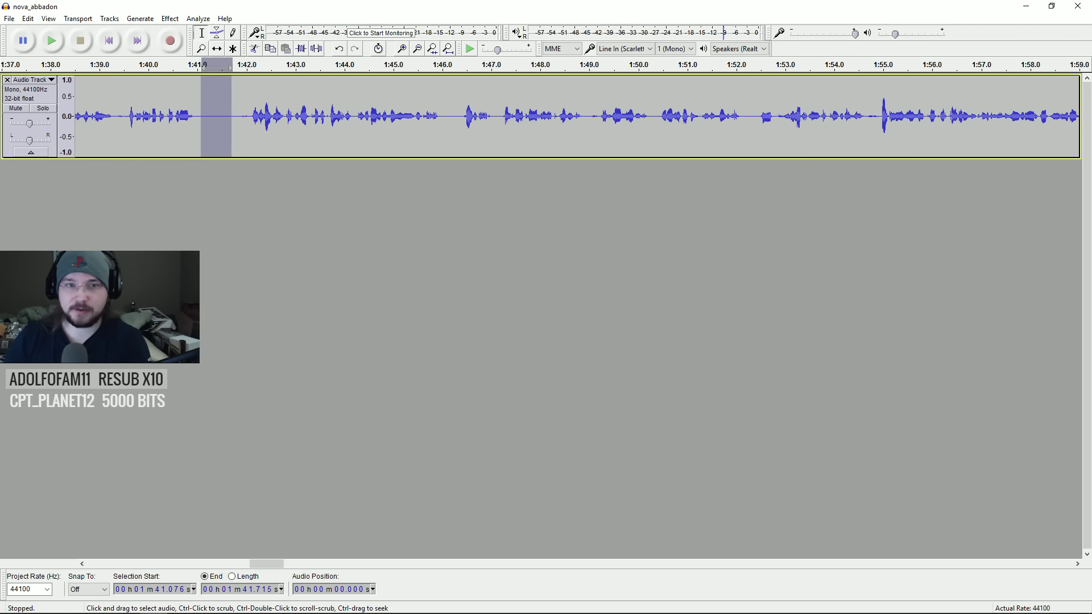
pyautogui.press('Delete')
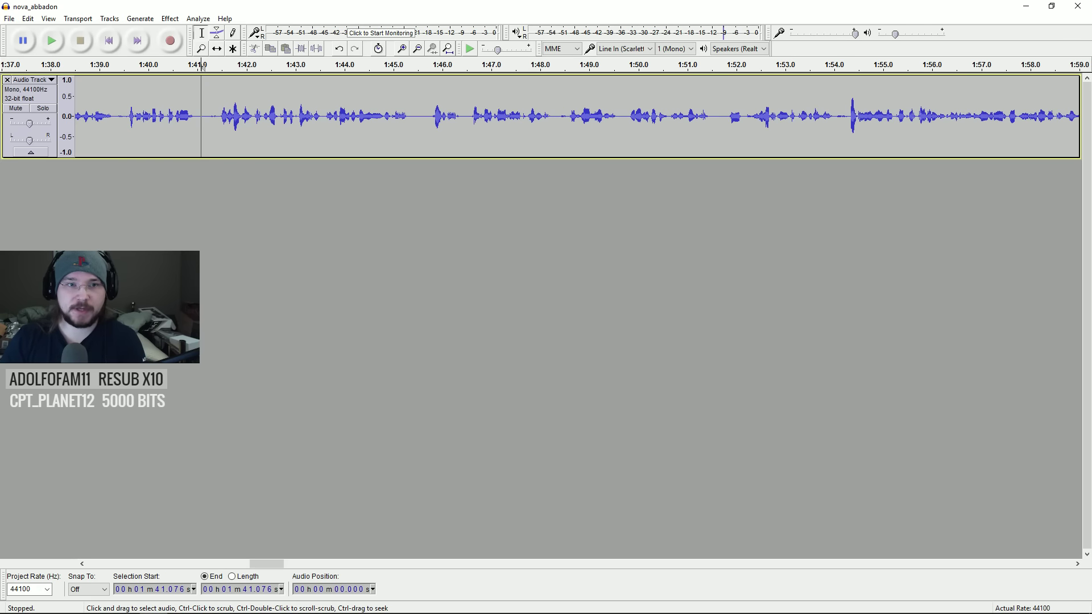
pyautogui.click(165, 129)
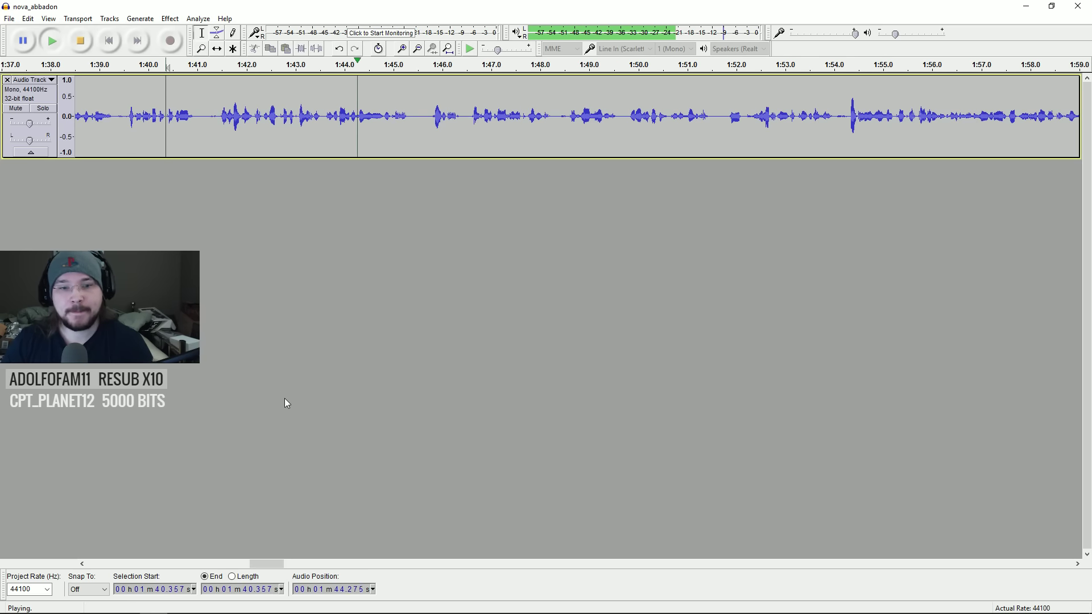
pyautogui.moveTo(259, 563); pyautogui.dragTo(268, 568)
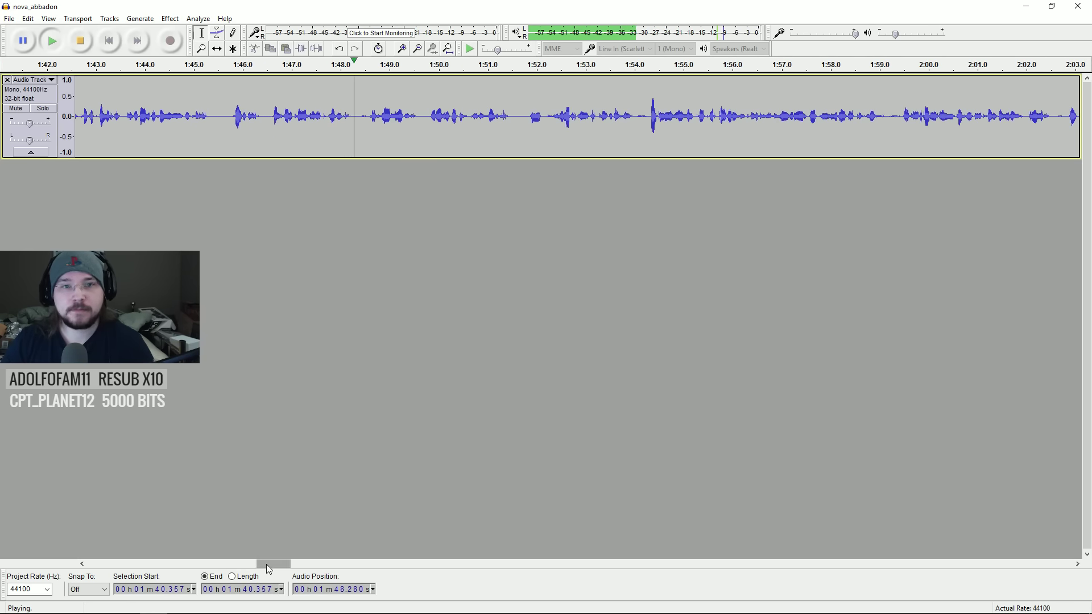
pyautogui.moveTo(268, 565); pyautogui.dragTo(277, 564)
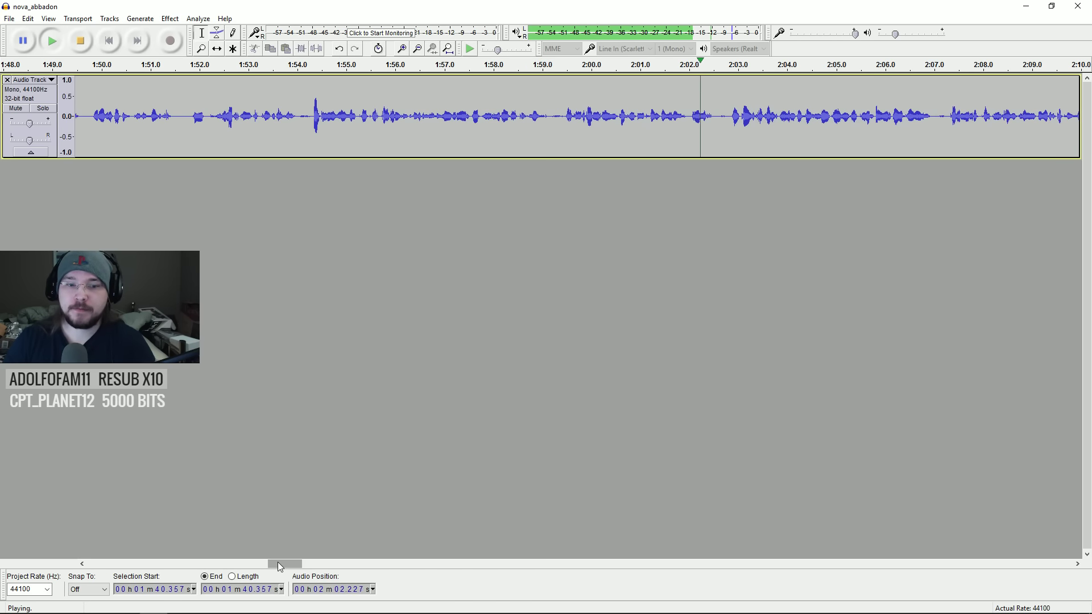
pyautogui.moveTo(277, 562); pyautogui.dragTo(299, 561)
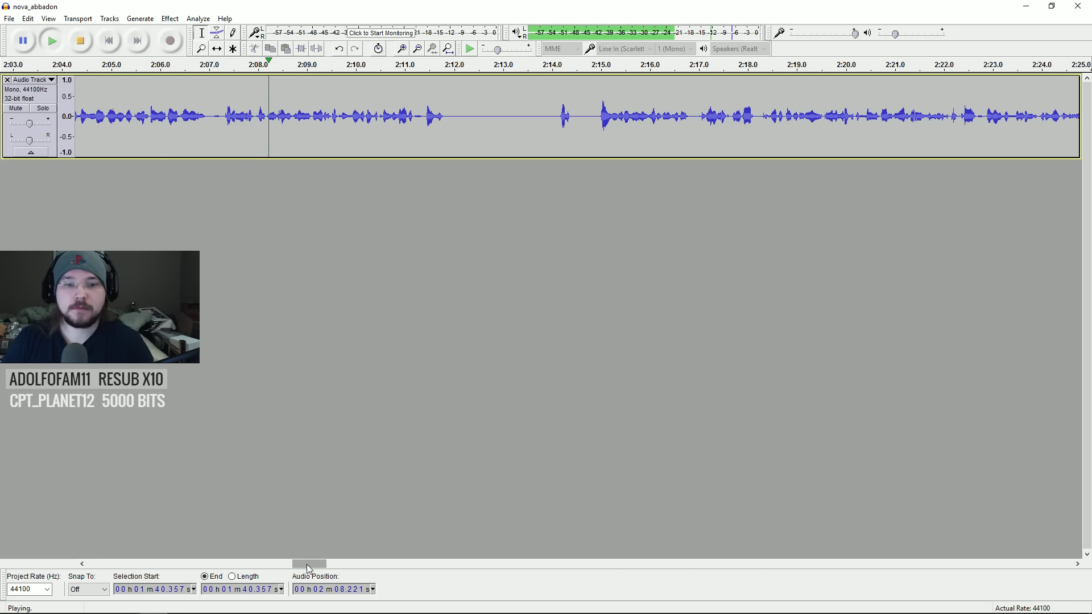
pyautogui.moveTo(306, 564); pyautogui.dragTo(302, 565)
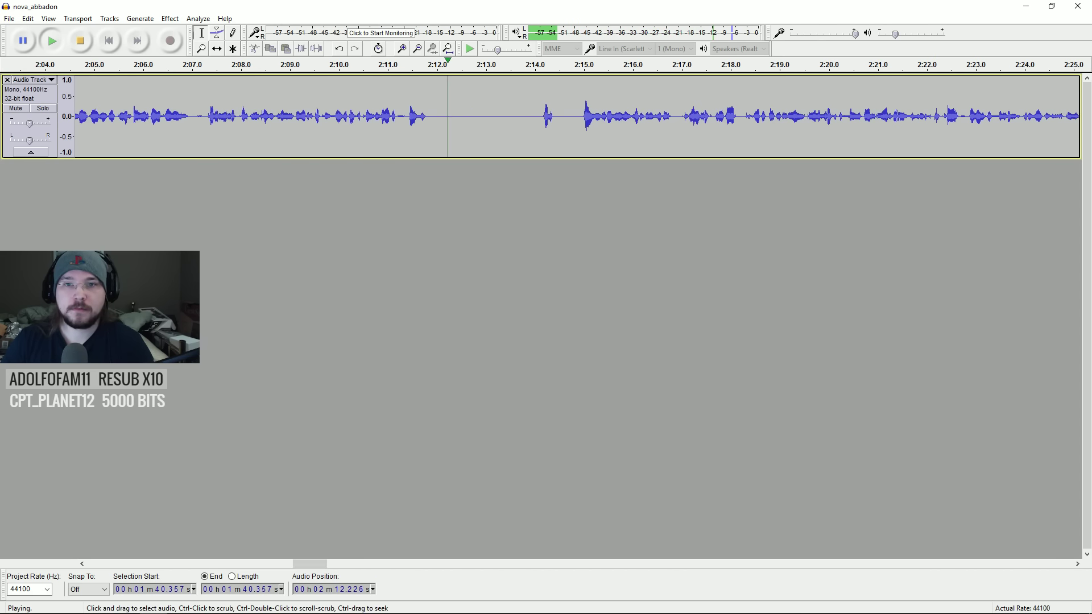
pyautogui.click(582, 136)
# - Play from 2:10.914 to locate the long silence
pyautogui.press('space')
pyautogui.press('space')
pyautogui.click(383, 134)
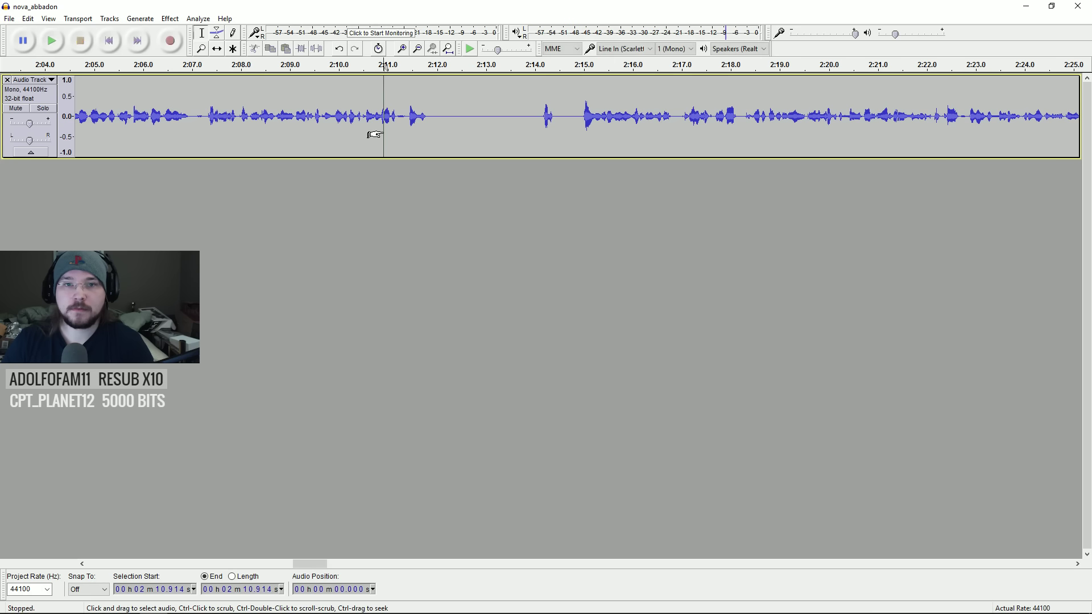
pyautogui.press('space')
pyautogui.press('space')
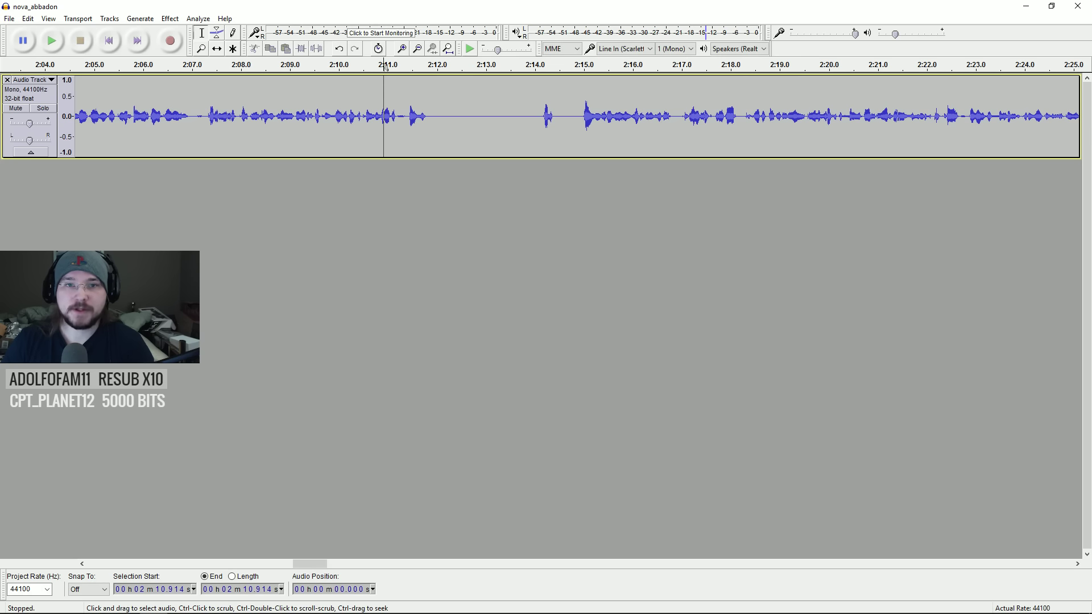
# - Delete the silence from 2:11.413 to 2:15.012 and review playback from 2:10.763
pyautogui.moveTo(408, 117); pyautogui.dragTo(583, 116)
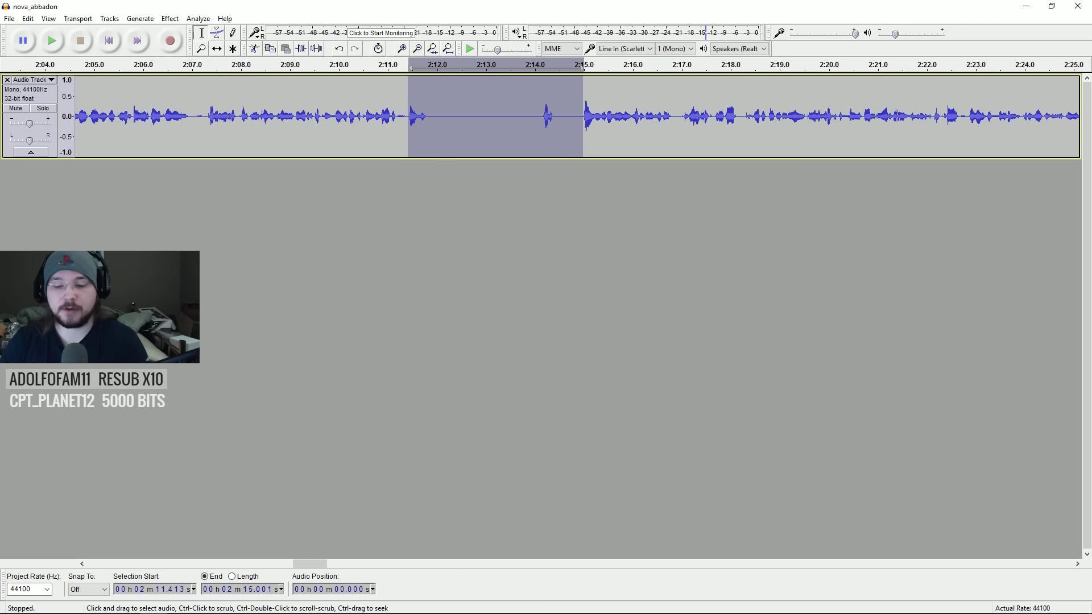
pyautogui.press('Delete')
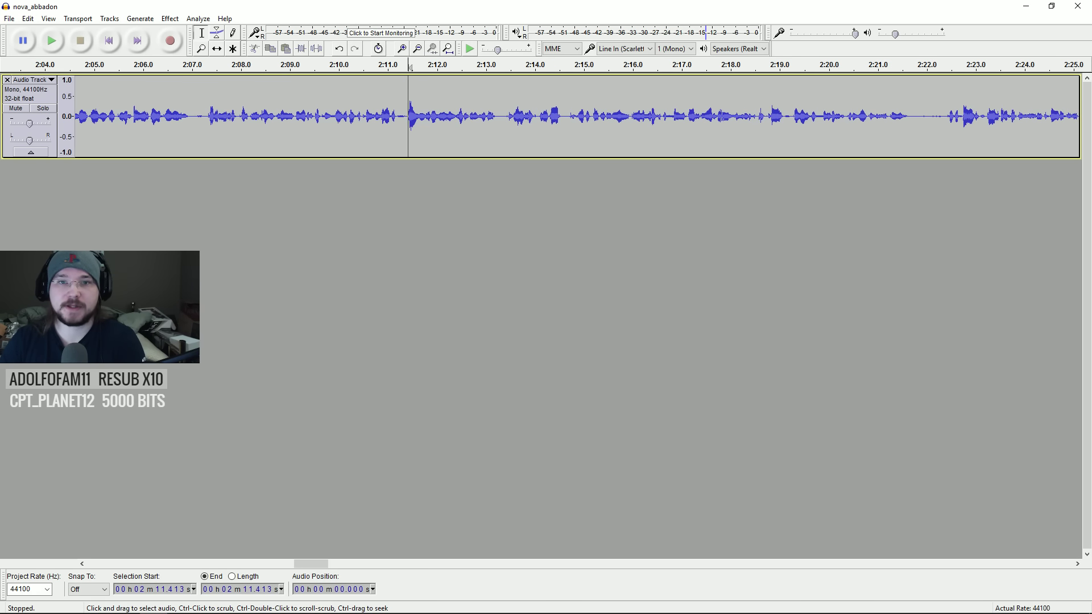
pyautogui.click(376, 117)
pyautogui.press('space')
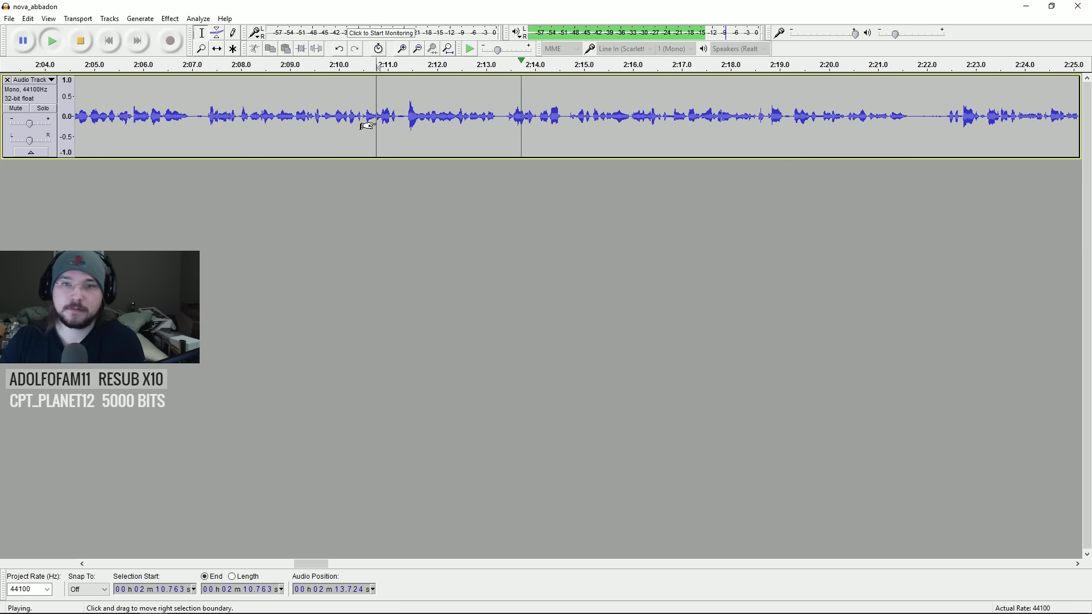
pyautogui.moveTo(303, 561); pyautogui.dragTo(313, 558)
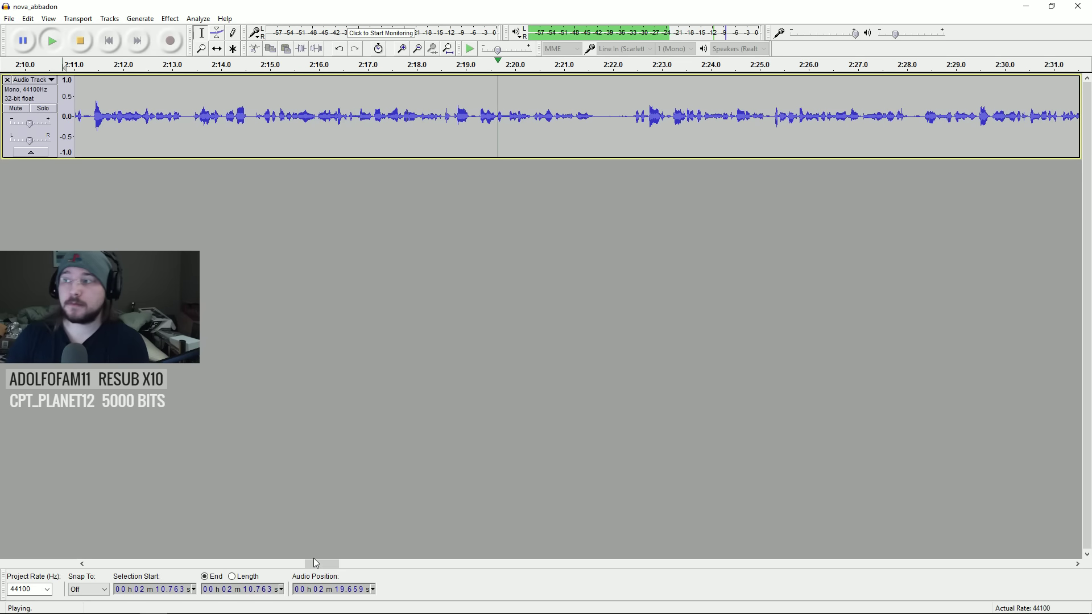
pyautogui.moveTo(314, 568); pyautogui.dragTo(331, 566)
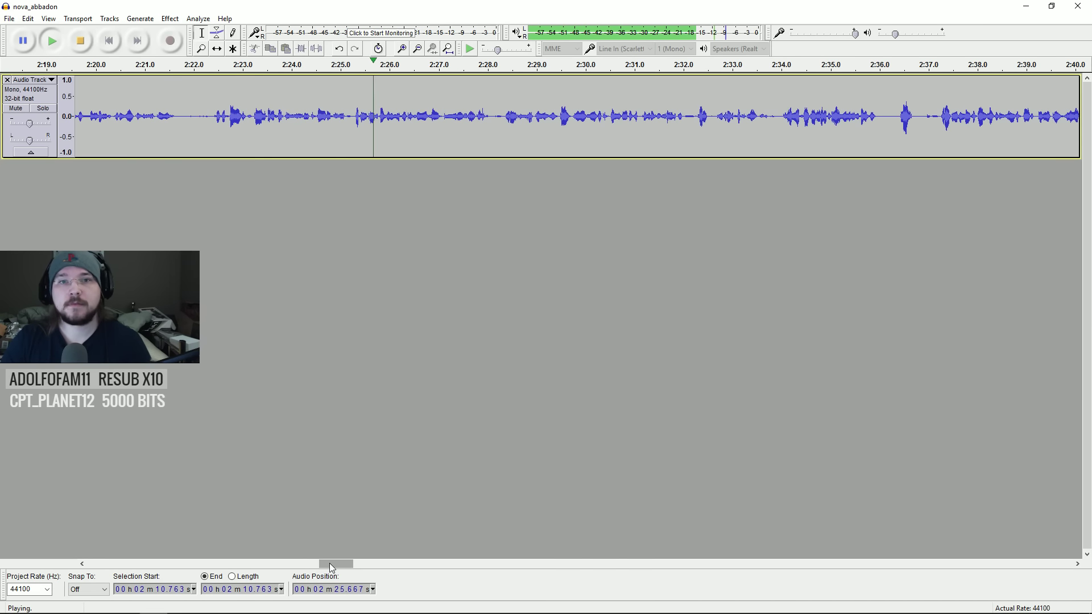
pyautogui.moveTo(329, 564); pyautogui.dragTo(340, 562)
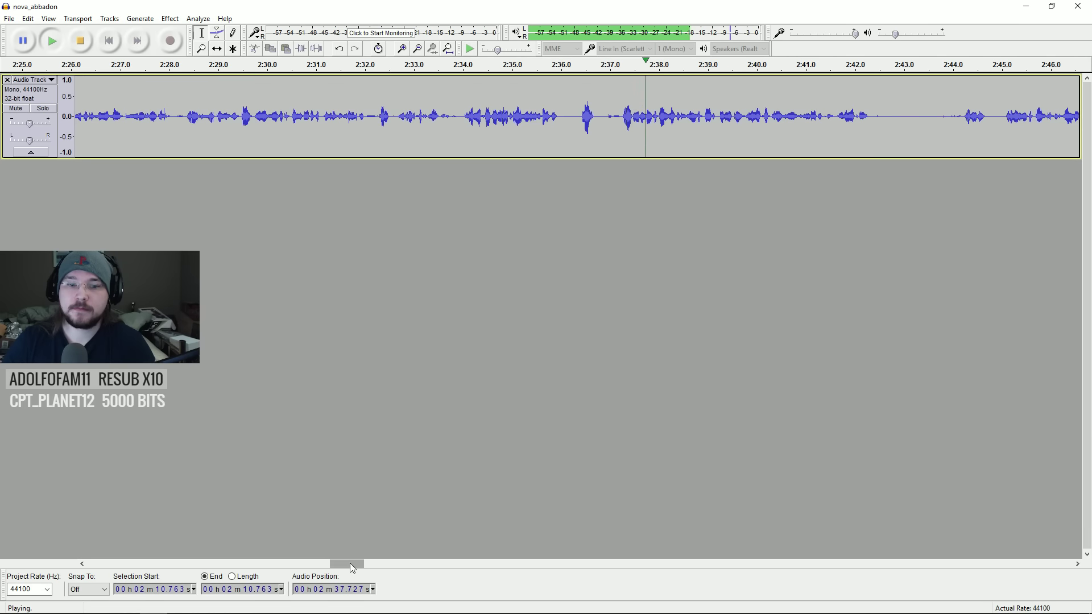
pyautogui.moveTo(349, 563); pyautogui.dragTo(366, 562)
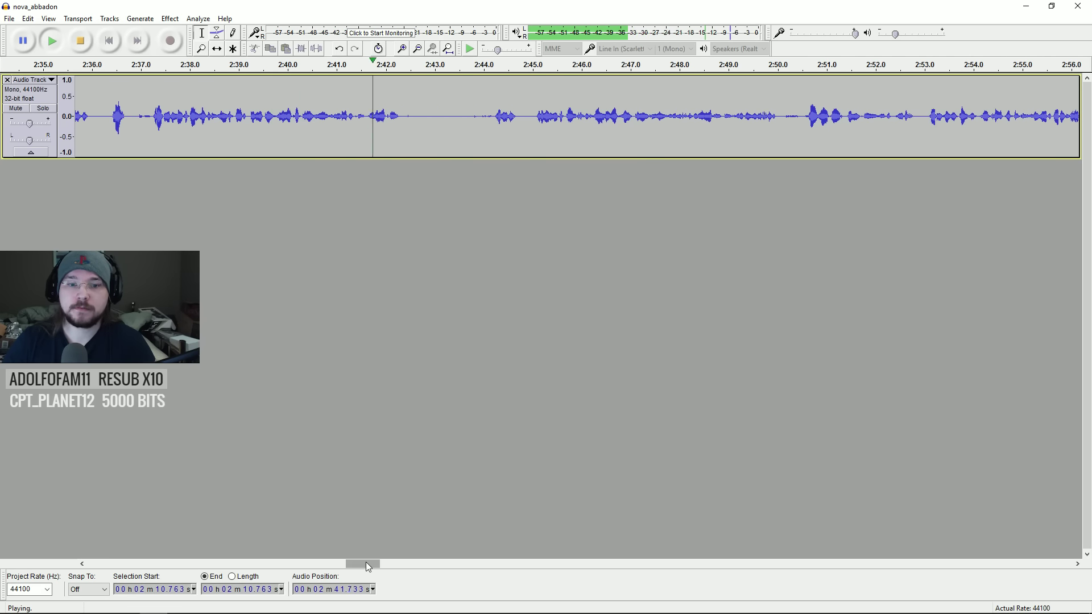
# - Delete the flubbed passage 2:37.222–2:45 and play from 2:36.607 to check the join
pyautogui.click(532, 131)
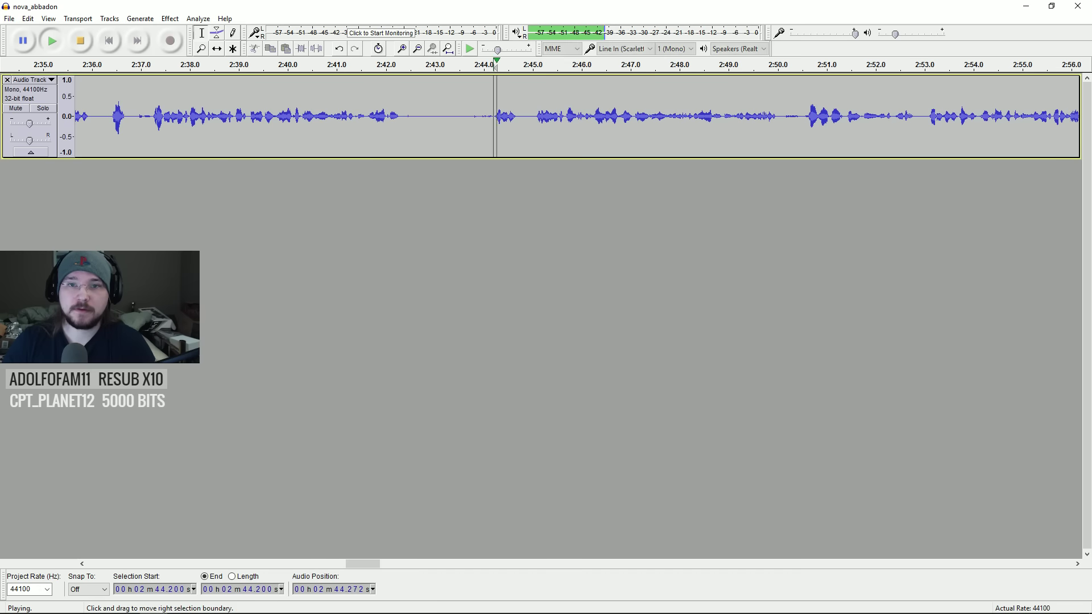
pyautogui.press('space')
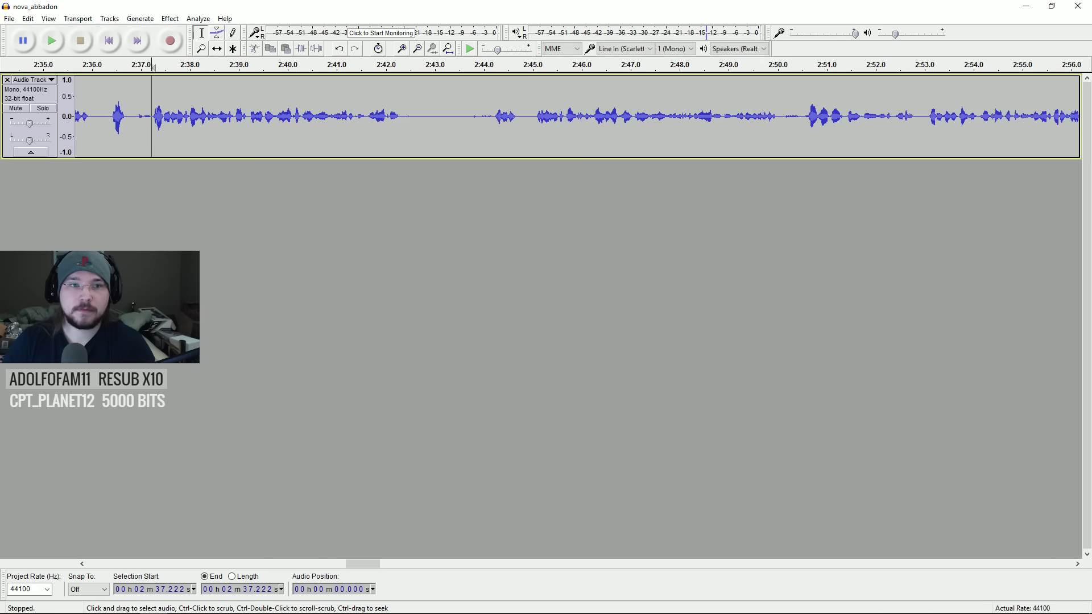
pyautogui.moveTo(151, 123); pyautogui.dragTo(527, 141)
pyautogui.press('Delete')
pyautogui.click(121, 125)
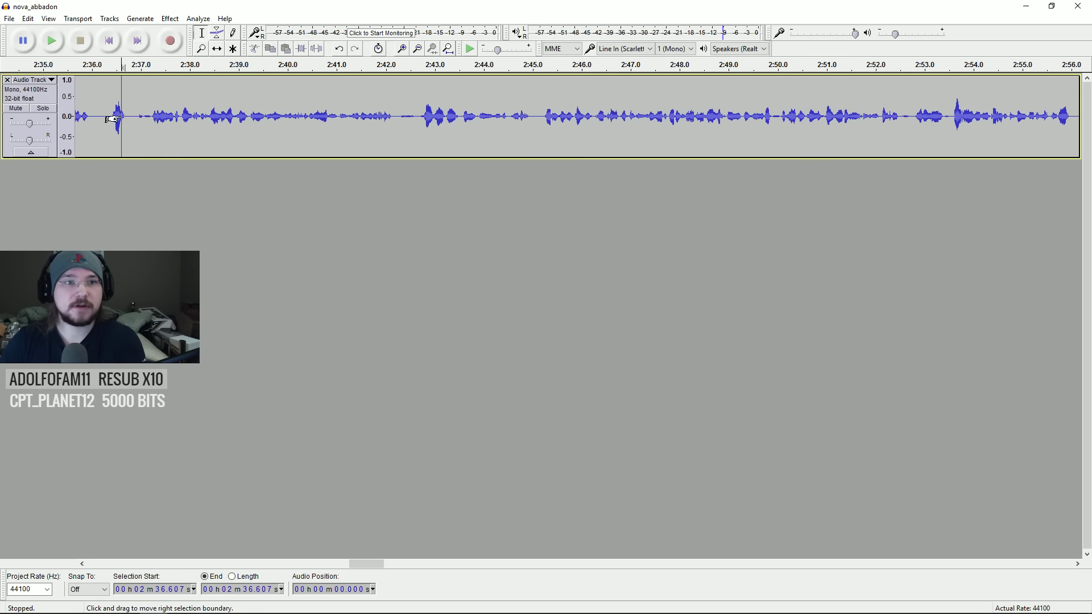
pyautogui.press('space')
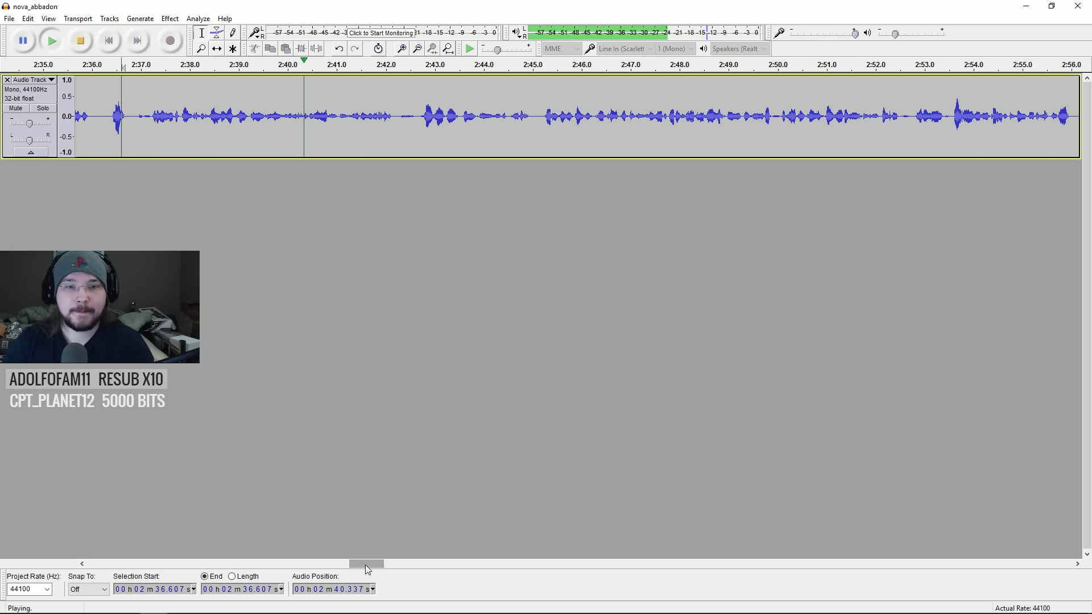
pyautogui.moveTo(365, 565); pyautogui.dragTo(372, 565)
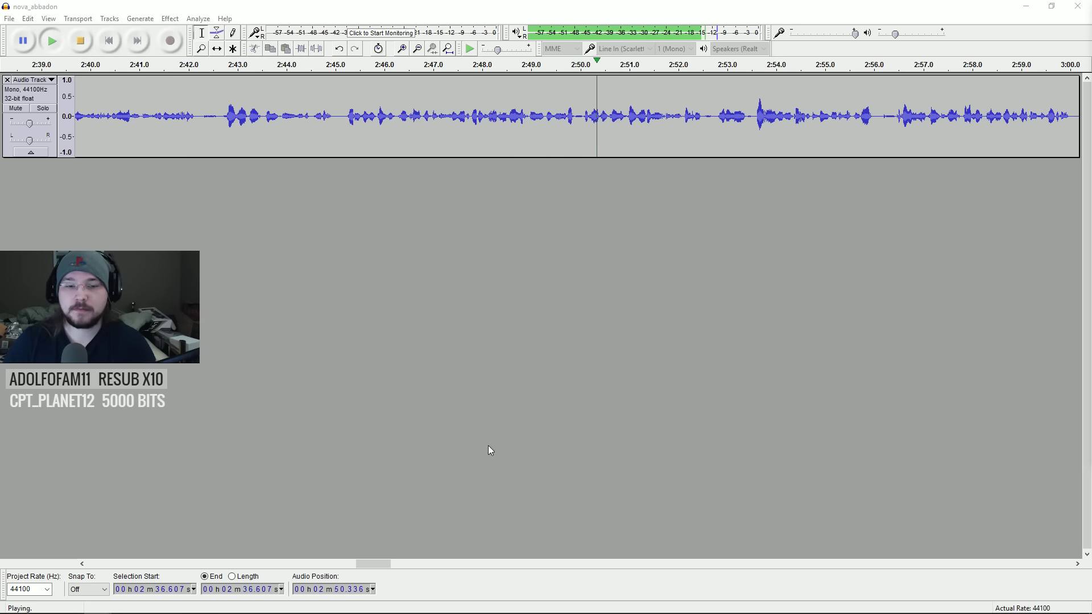
pyautogui.moveTo(367, 562); pyautogui.dragTo(391, 563)
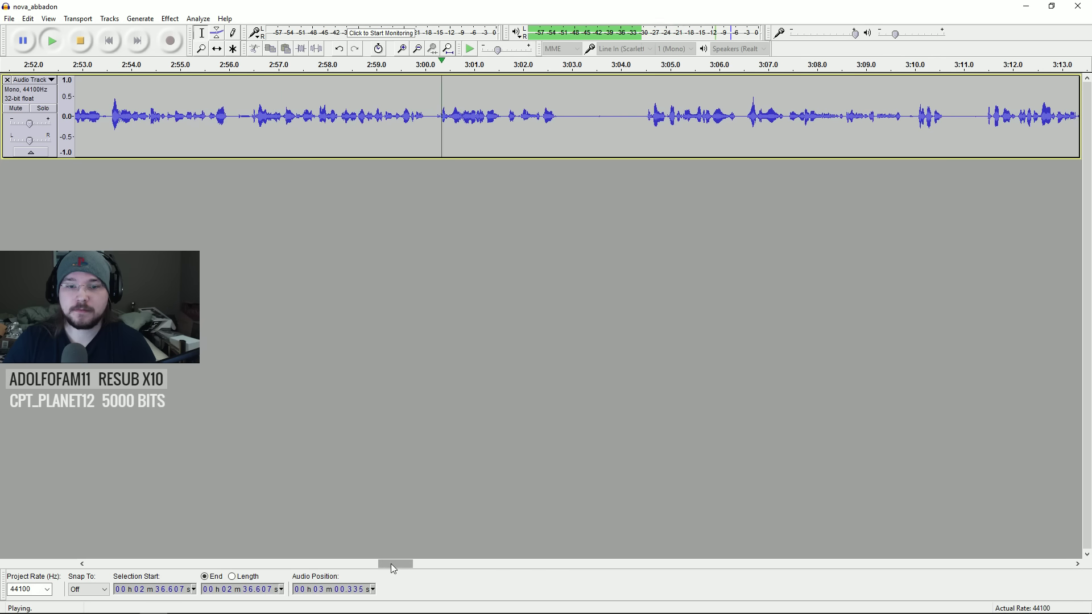
pyautogui.moveTo(391, 564); pyautogui.dragTo(395, 565)
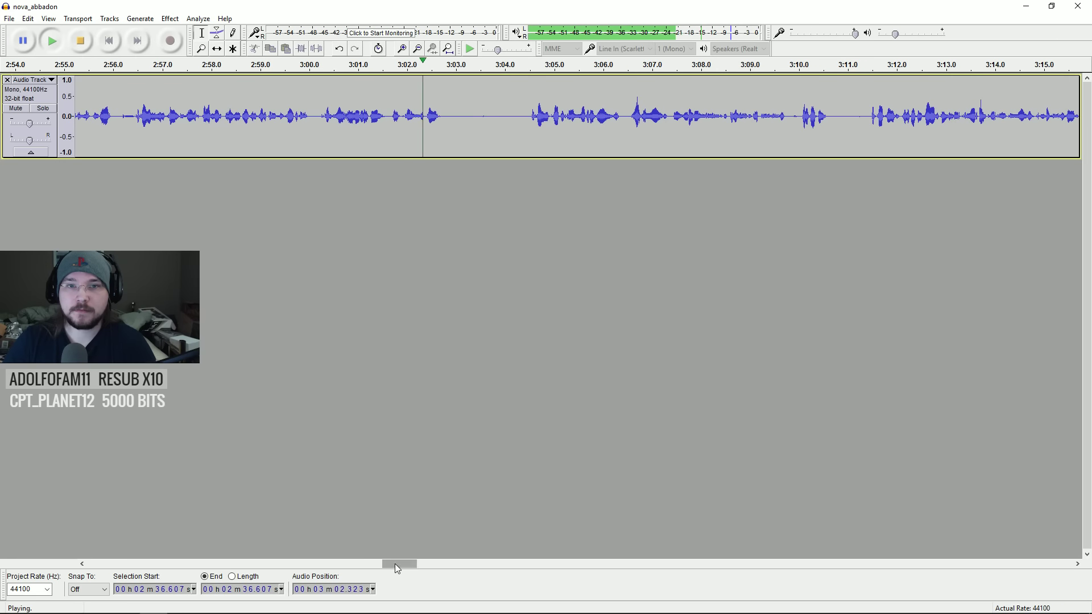
pyautogui.press('space')
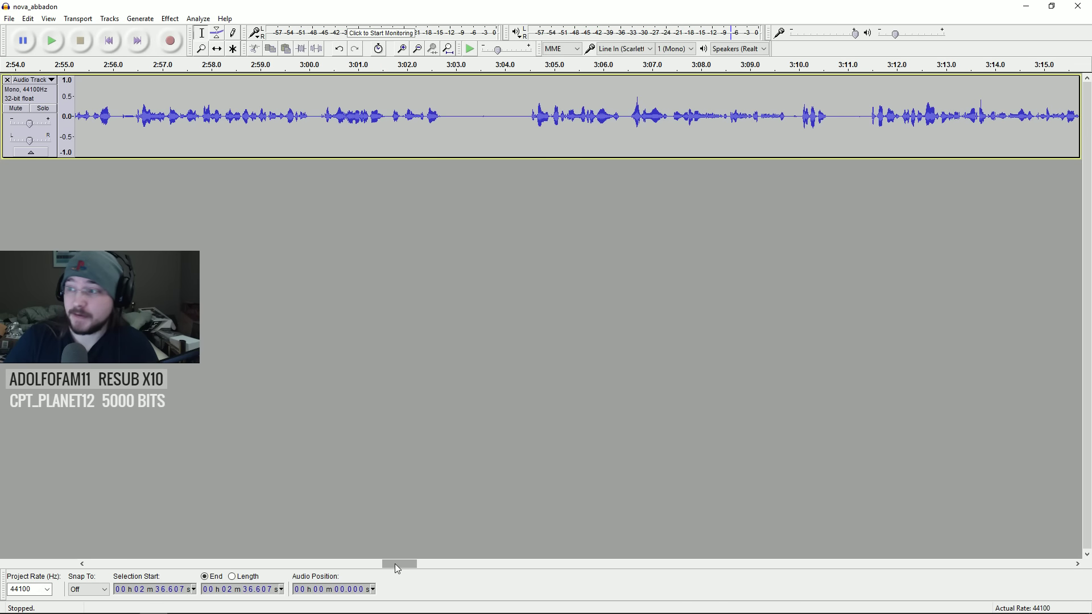
pyautogui.moveTo(391, 565); pyautogui.dragTo(395, 565)
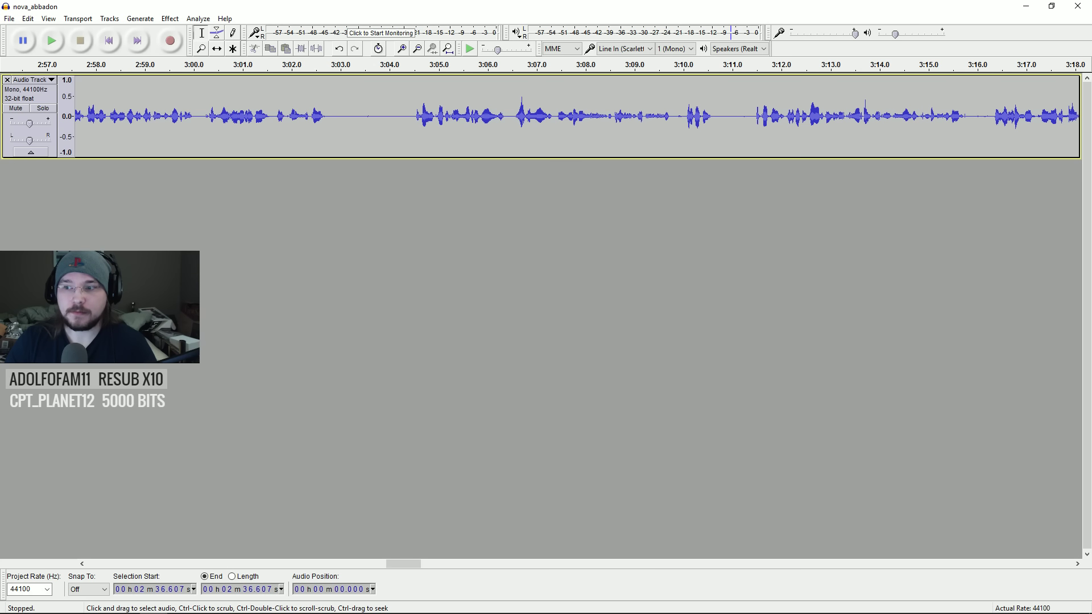
pyautogui.click(304, 64)
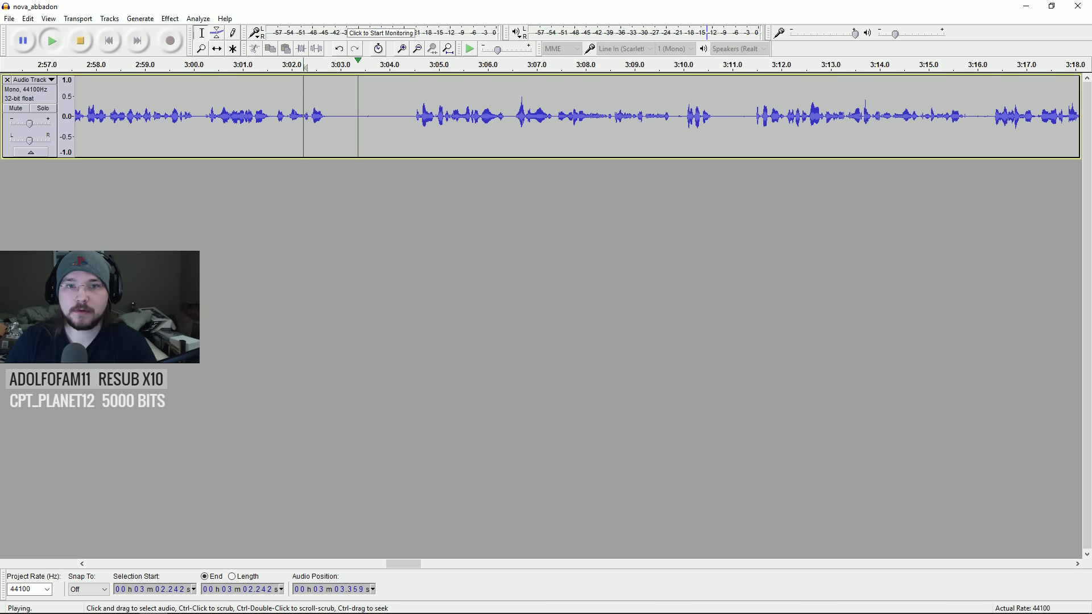
pyautogui.press('space')
pyautogui.press('space')
pyautogui.press('space')
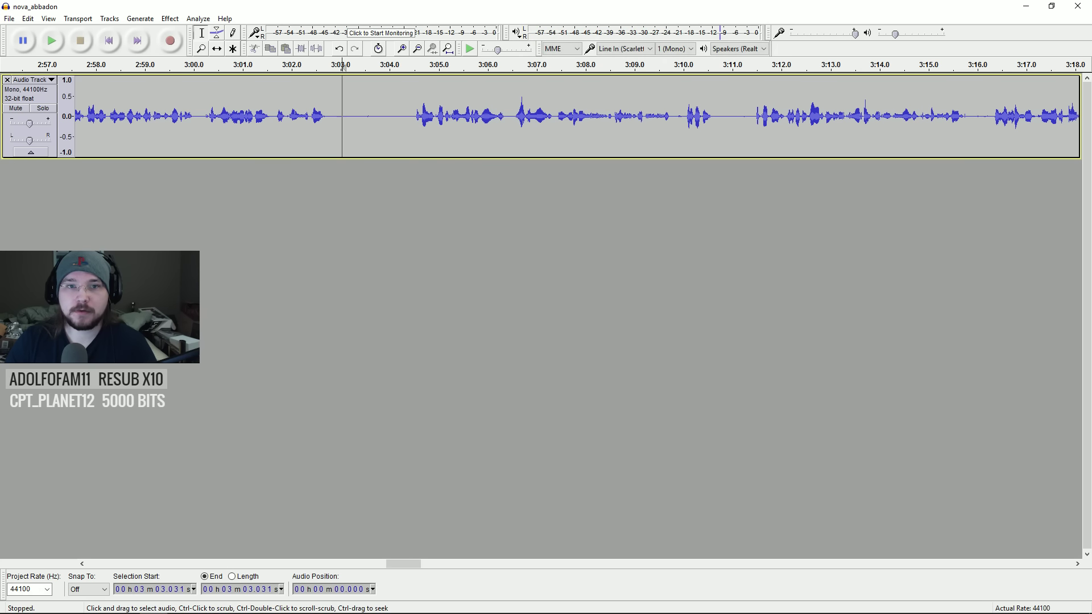
pyautogui.moveTo(342, 114); pyautogui.dragTo(416, 114)
pyautogui.press('Delete')
pyautogui.click(322, 130)
pyautogui.press('space')
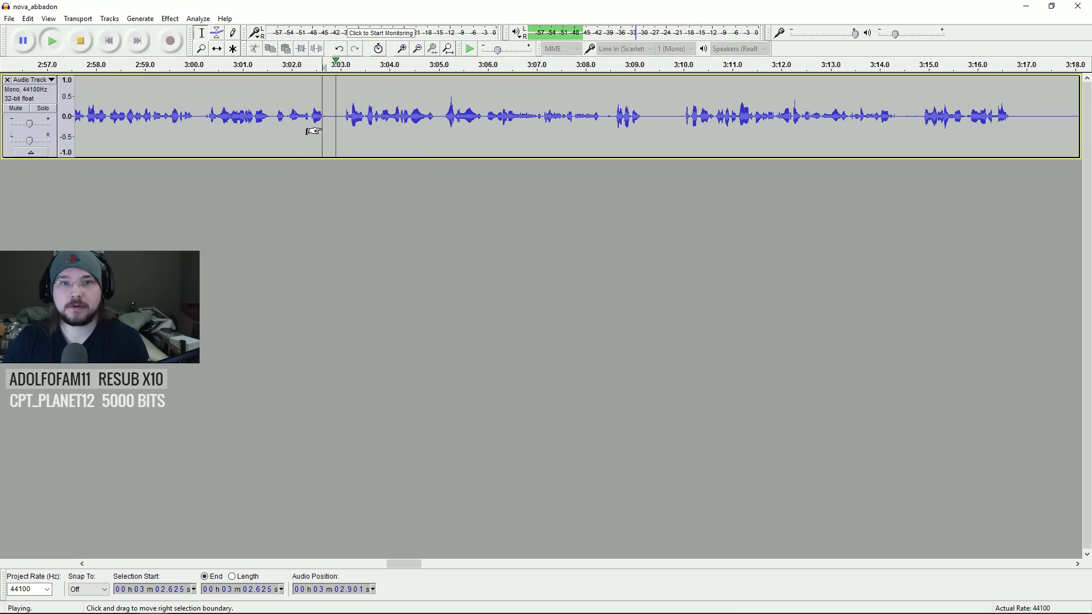
pyautogui.click(282, 125)
pyautogui.press('space')
pyautogui.press('space')
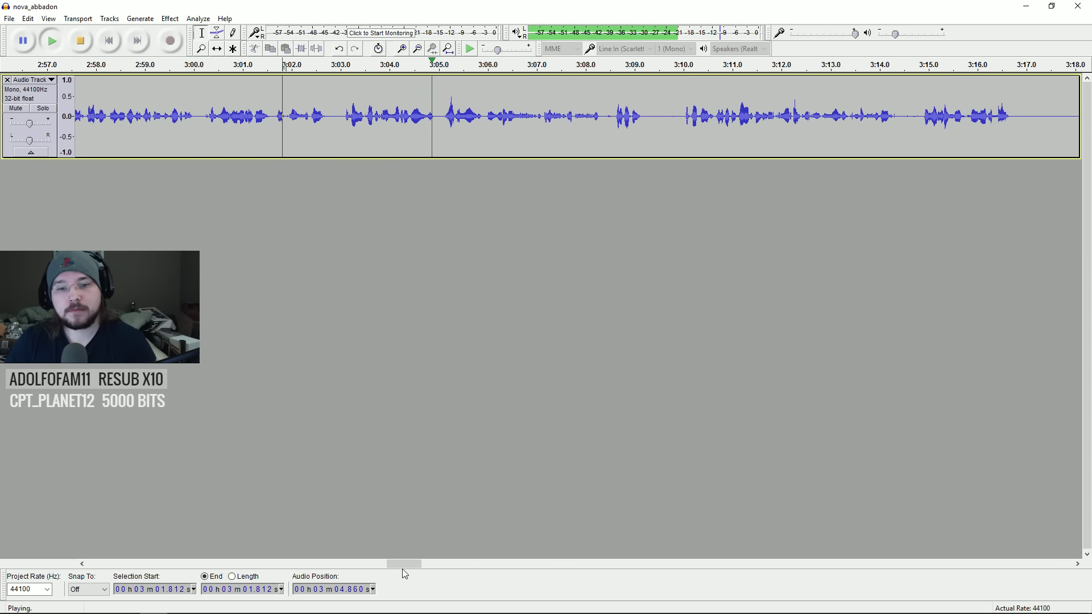
pyautogui.moveTo(402, 566); pyautogui.dragTo(411, 562)
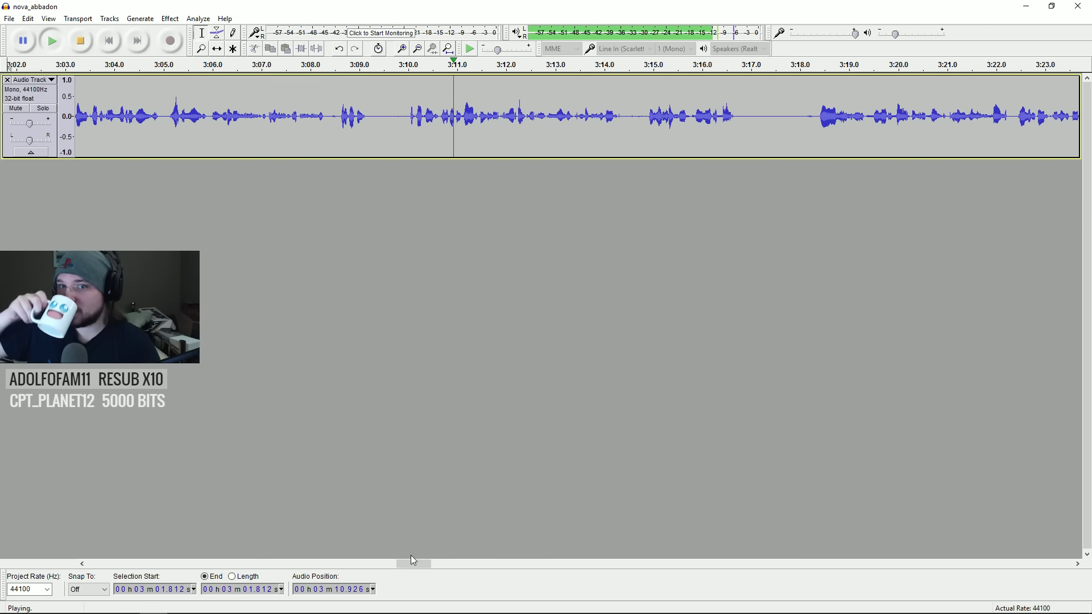
pyautogui.press('space')
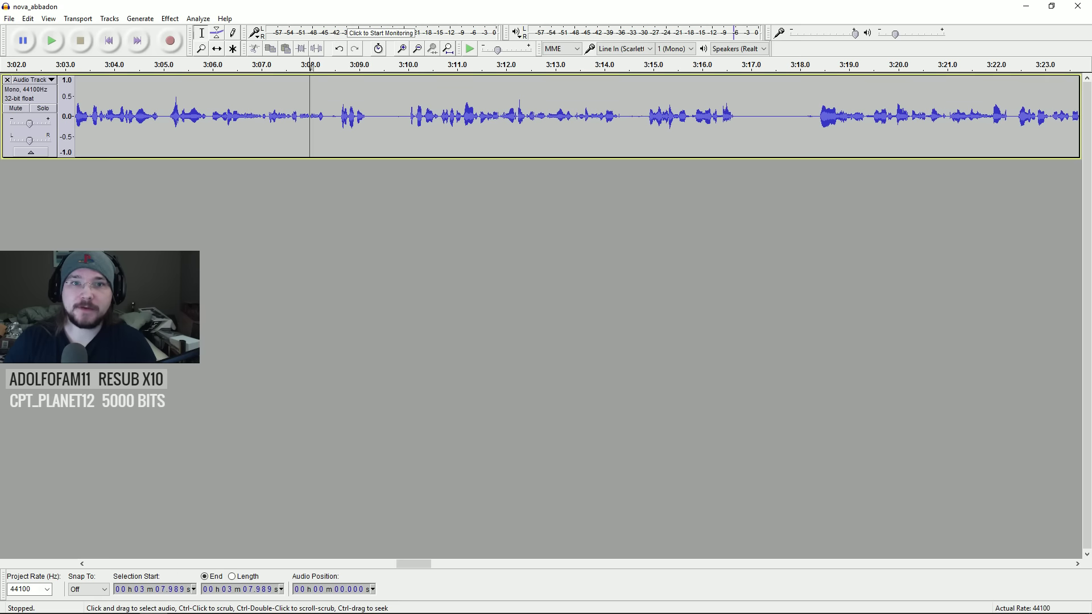
pyautogui.press('space')
# - Delete the pause from 3:08.6 to 3:10 and play from 3:07.5 to check it
pyautogui.click(340, 114)
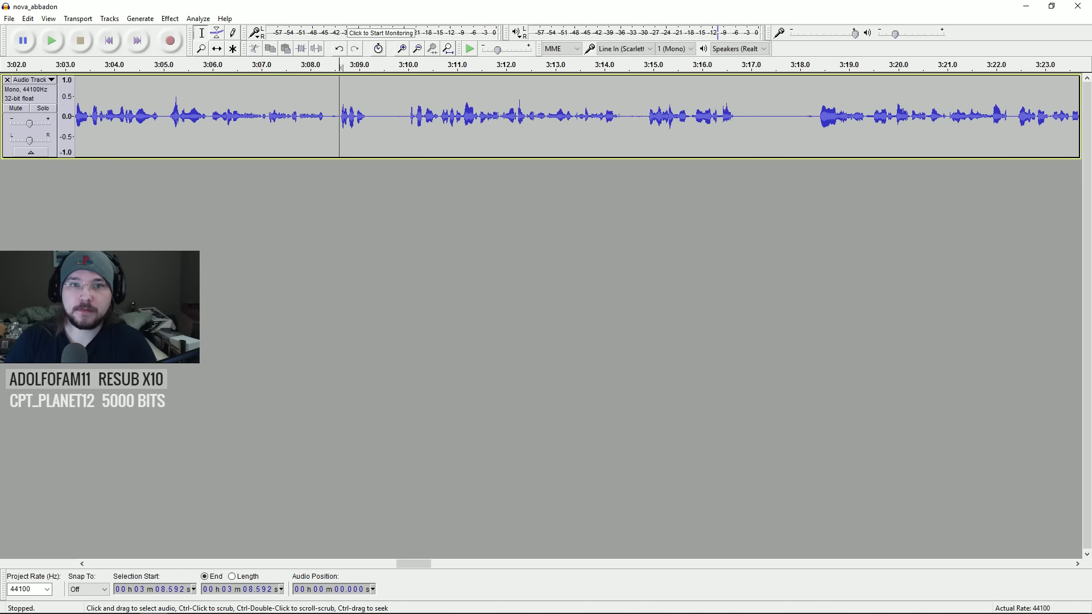
pyautogui.moveTo(340, 113); pyautogui.dragTo(410, 130)
pyautogui.press('Delete')
pyautogui.click(285, 128)
pyautogui.press('space')
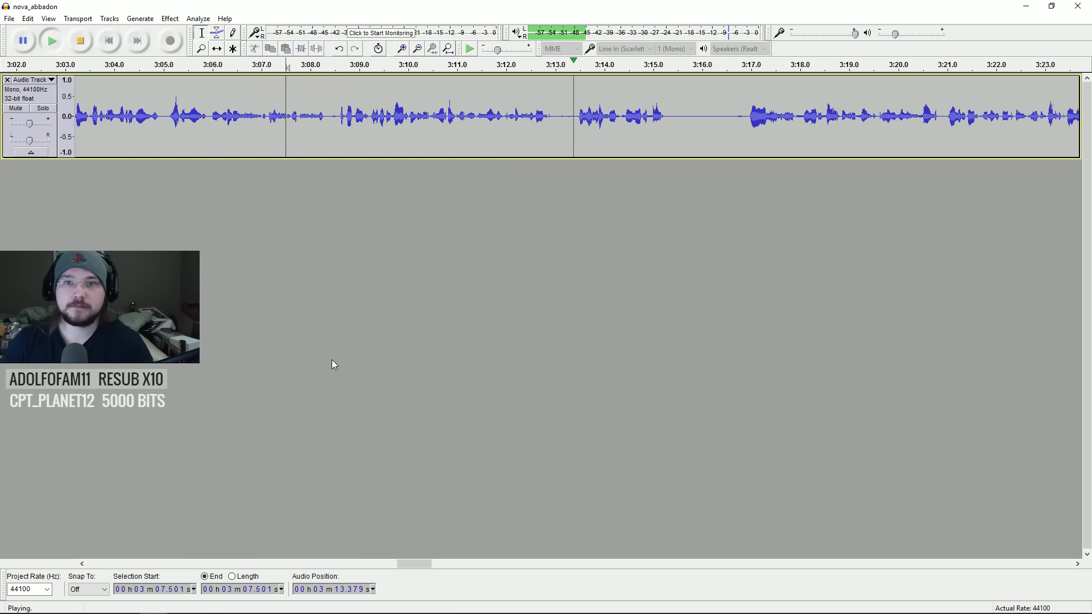
pyautogui.moveTo(407, 564); pyautogui.dragTo(419, 564)
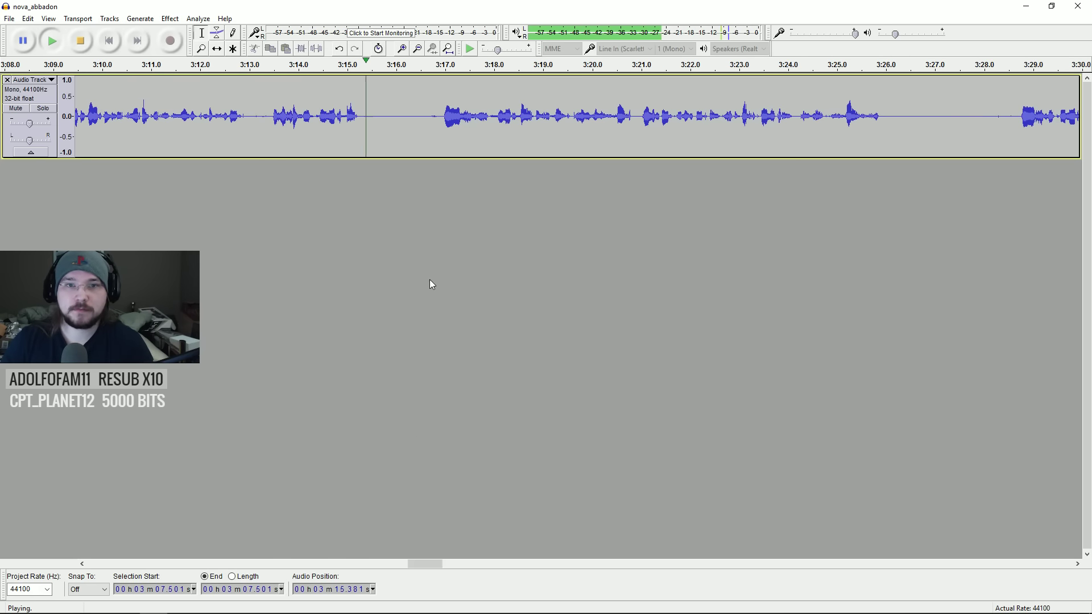
# - Audition the audio around 3:11.5–3:12.9 to find where the flubbed take begins
pyautogui.click(1021, 117)
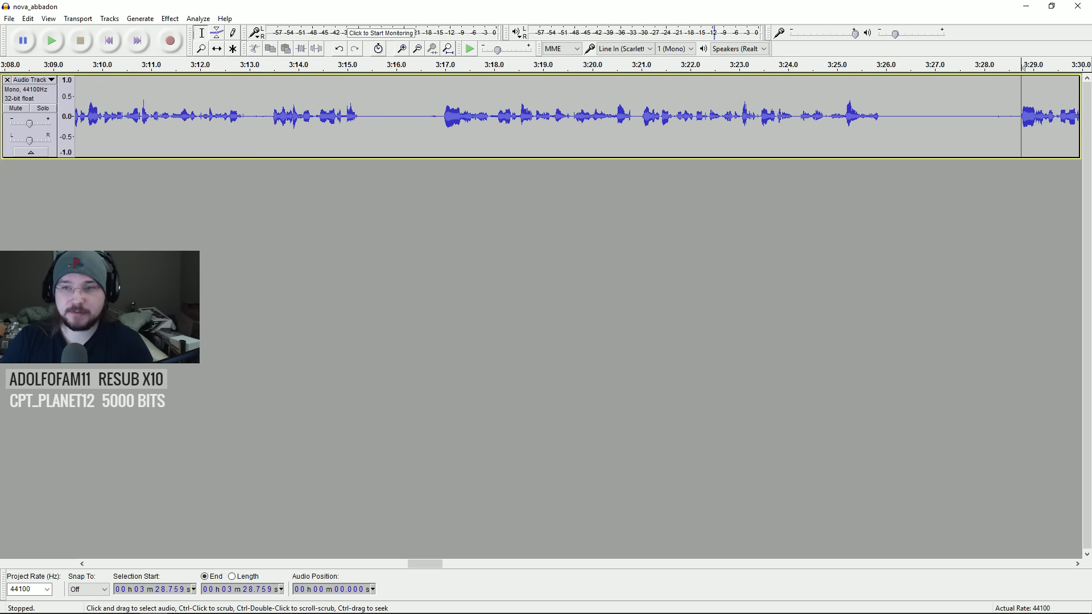
pyautogui.click(224, 64)
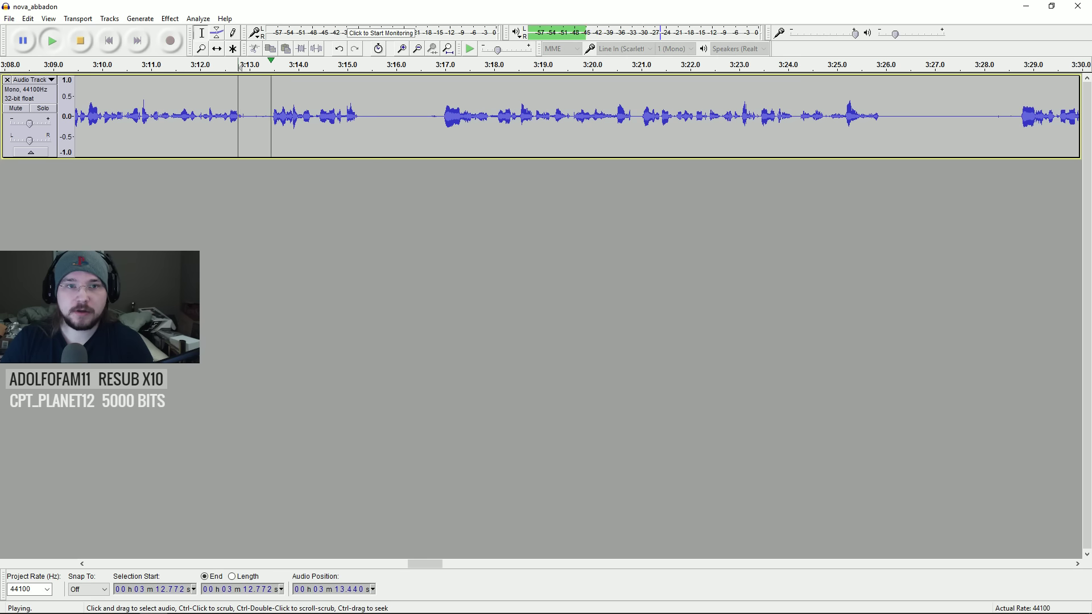
pyautogui.press('space')
pyautogui.click(176, 64)
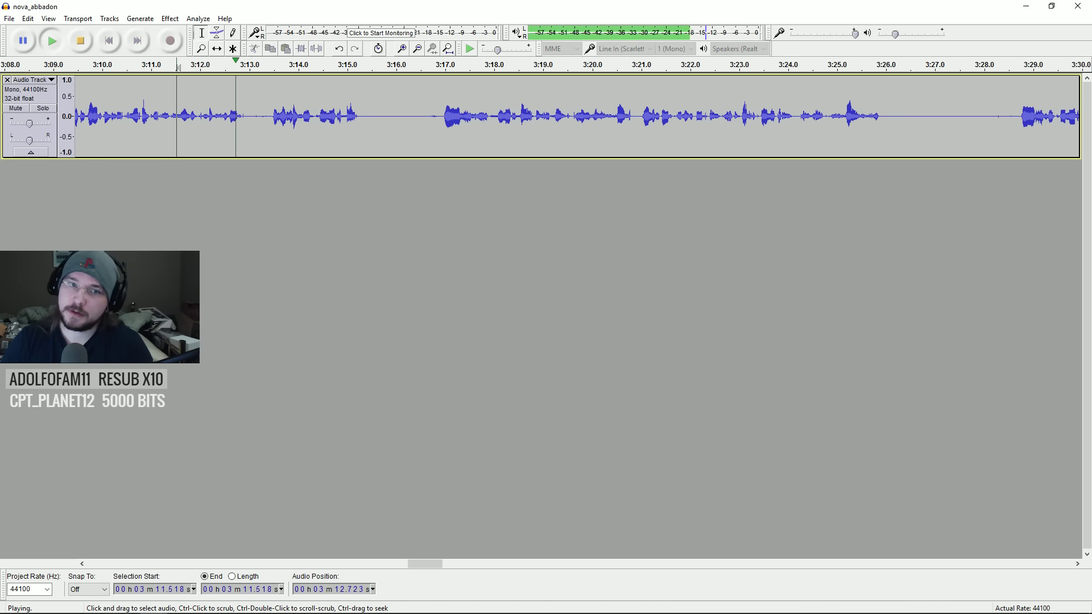
pyautogui.press('space')
pyautogui.click(242, 129)
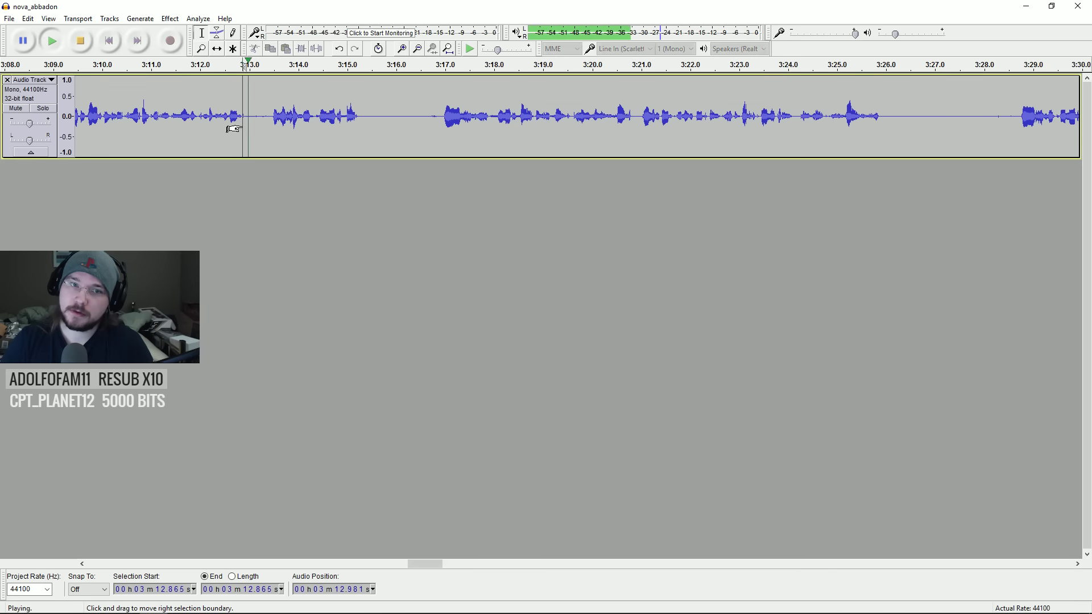
pyautogui.press('space')
pyautogui.press('space')
# - Try silencing the 3:12.865–3:13.480 gap, undo it, and audition a tighter 3:13.016–3:13.445 gap
pyautogui.moveTo(241, 129); pyautogui.dragTo(272, 133)
pyautogui.hotkey('ctrl', 'l')
pyautogui.press('Return')
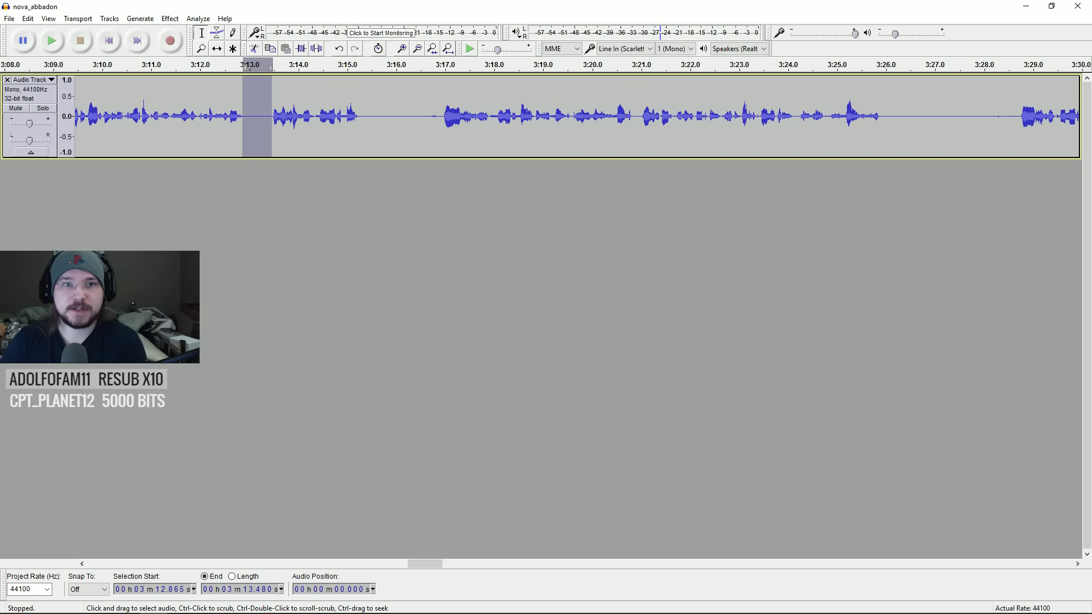
pyautogui.click(218, 124)
pyautogui.press('space')
pyautogui.press('space')
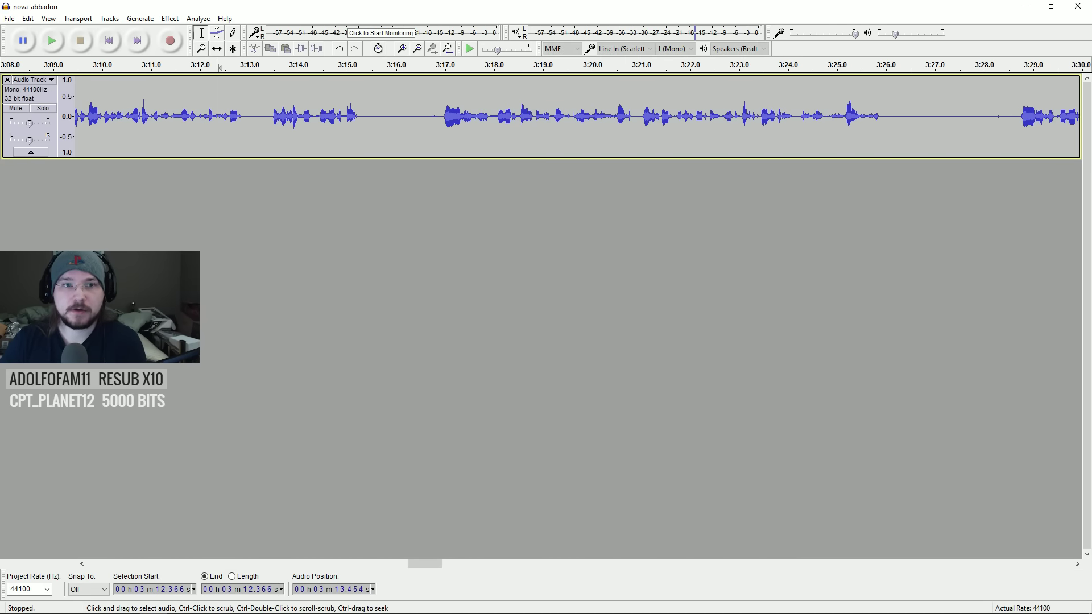
pyautogui.hotkey('ctrl', 'z')
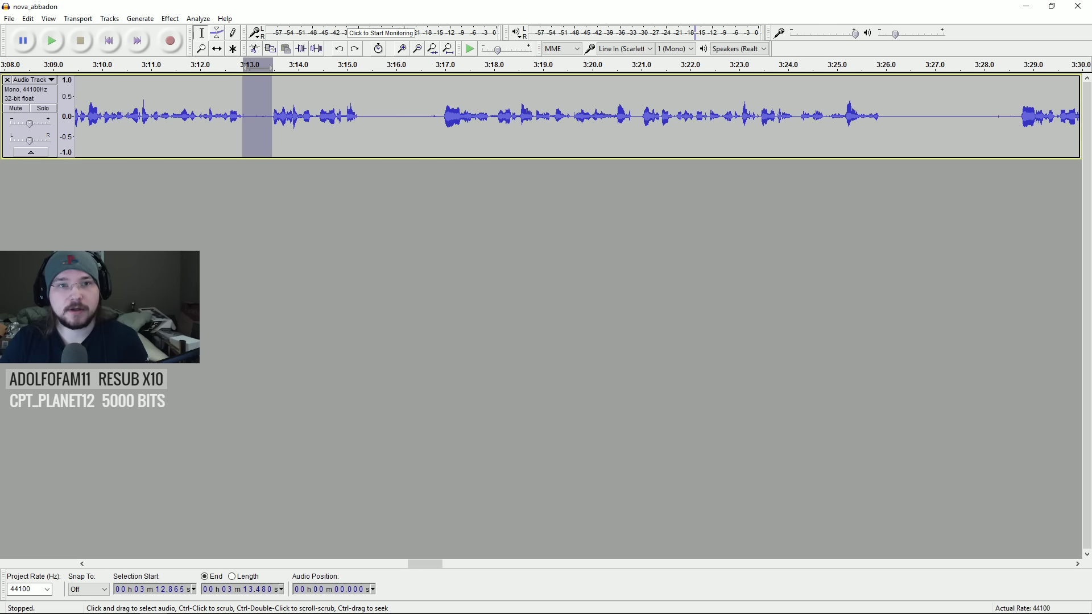
pyautogui.moveTo(249, 117); pyautogui.dragTo(270, 116)
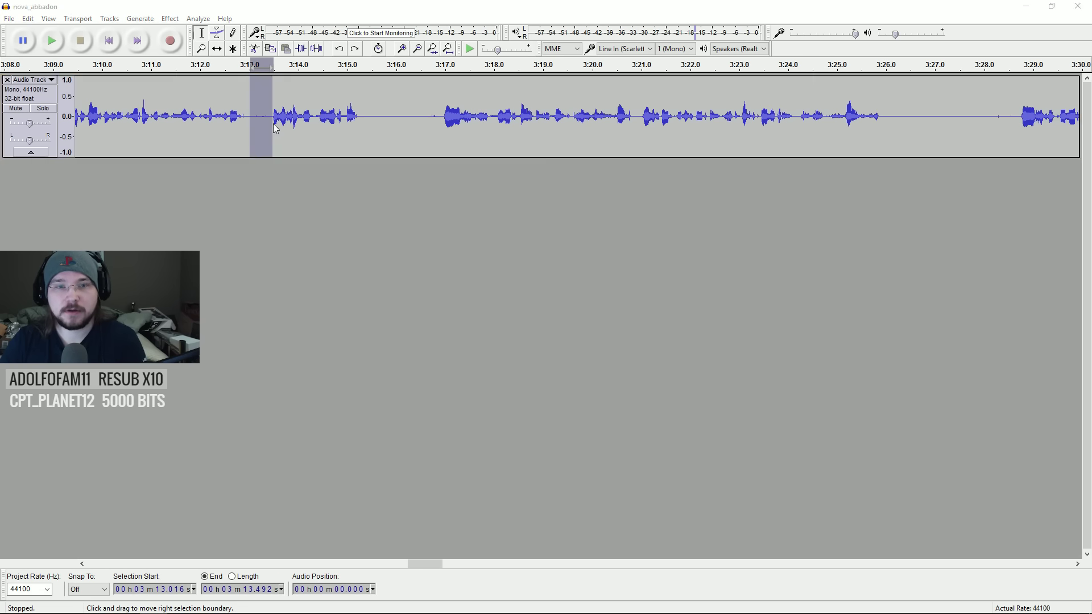
pyautogui.click(200, 122)
pyautogui.press('space')
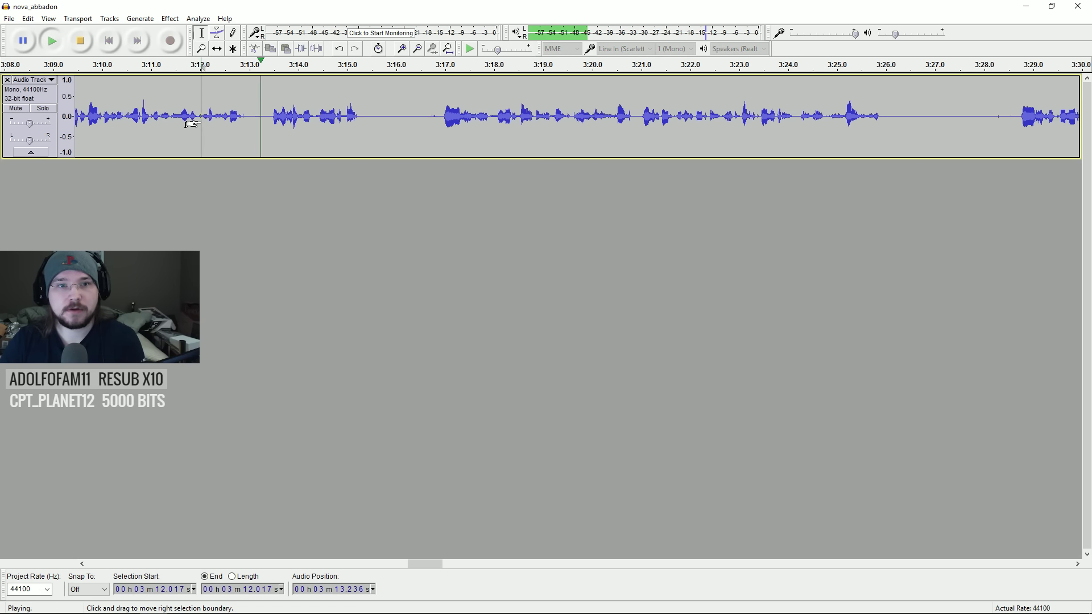
pyautogui.press('space')
# - Delete the flubbed take 3:13.3–3:28.7 and leftover 3:13.3–3:15.2 fragment, then replay from 3:12.4
pyautogui.moveTo(265, 116); pyautogui.dragTo(1018, 116)
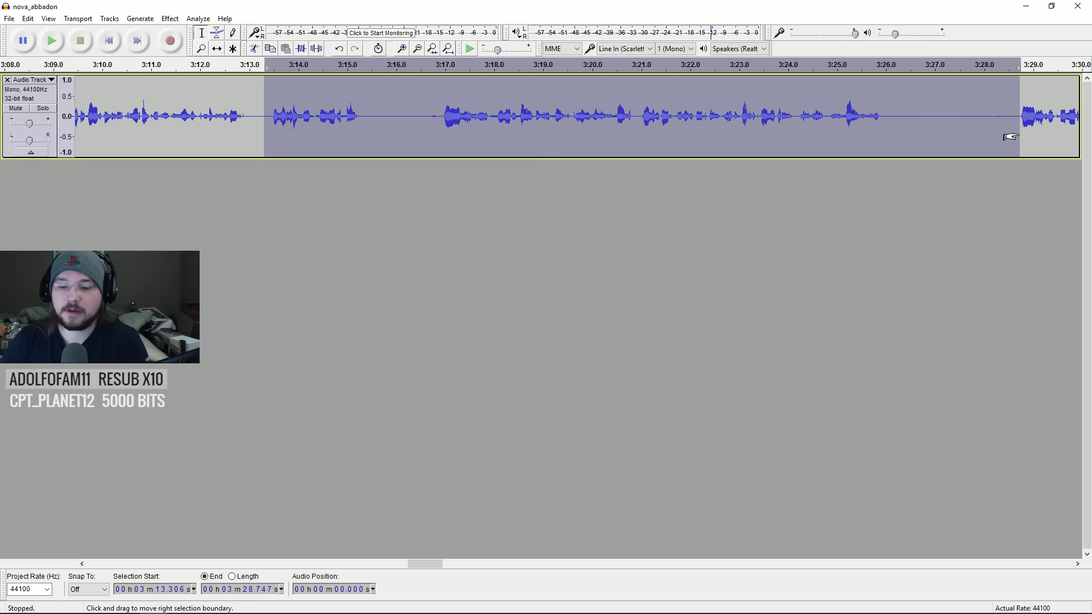
pyautogui.press('Delete')
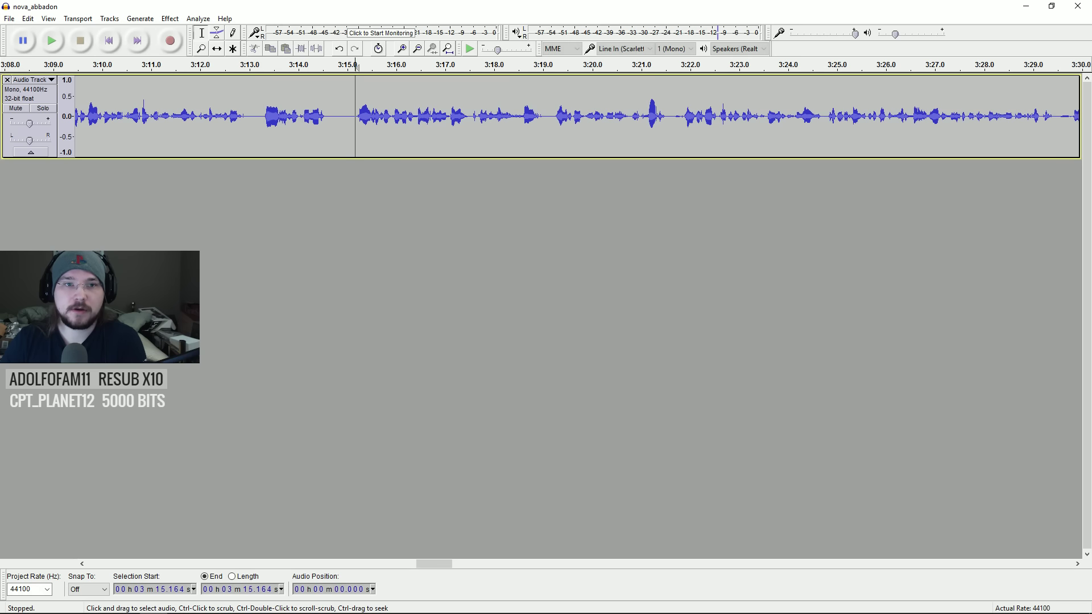
pyautogui.click(263, 125)
pyautogui.moveTo(258, 126); pyautogui.dragTo(352, 131)
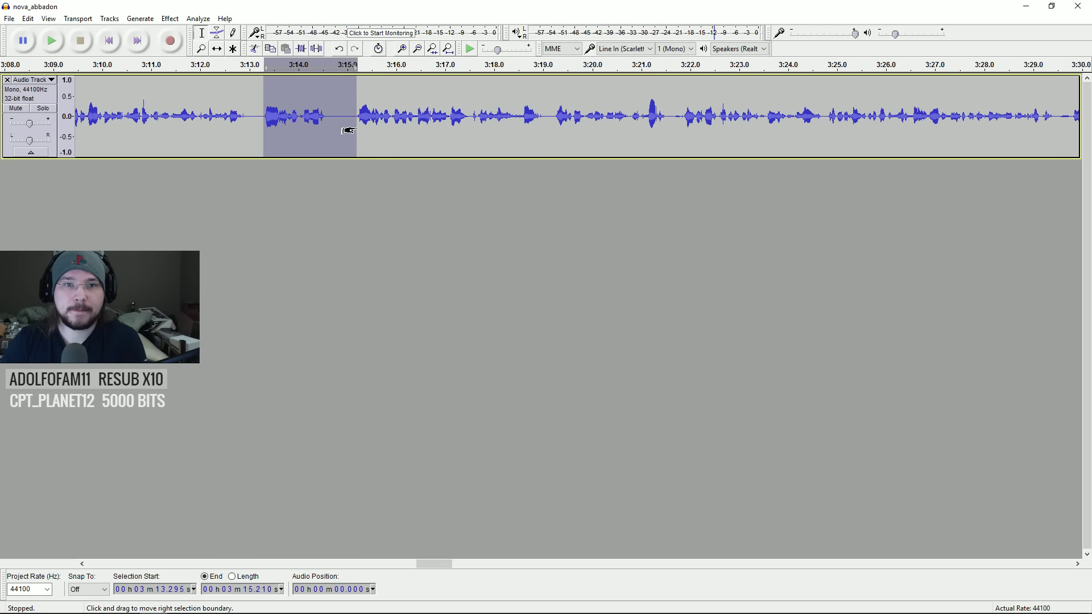
pyautogui.press('Delete')
pyautogui.click(221, 127)
pyautogui.press('space')
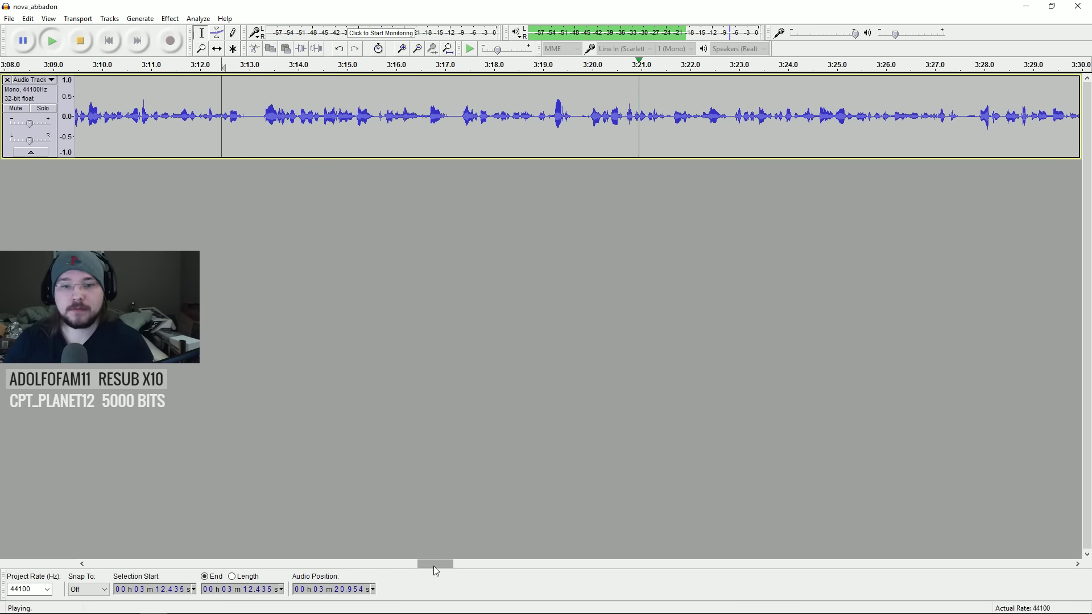
pyautogui.moveTo(434, 566); pyautogui.dragTo(455, 566)
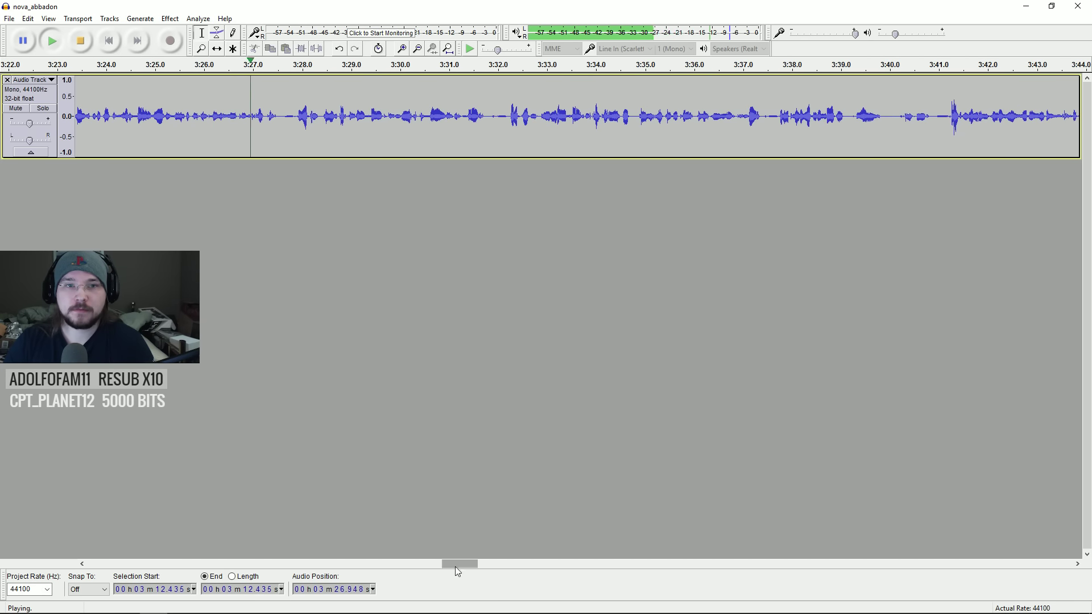
pyautogui.press('x')
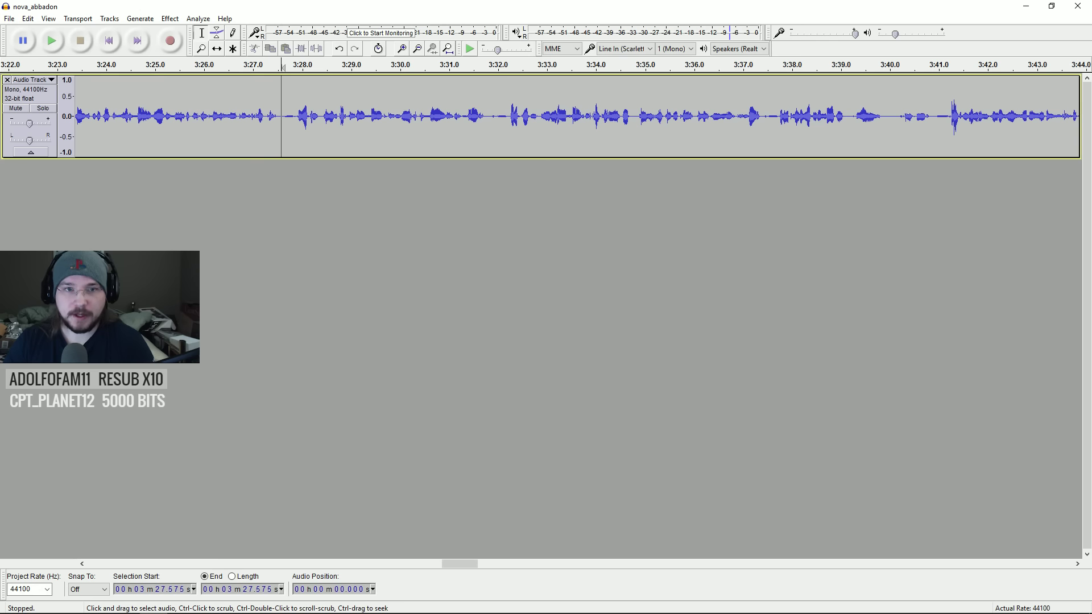
pyautogui.moveTo(470, 564); pyautogui.dragTo(442, 568)
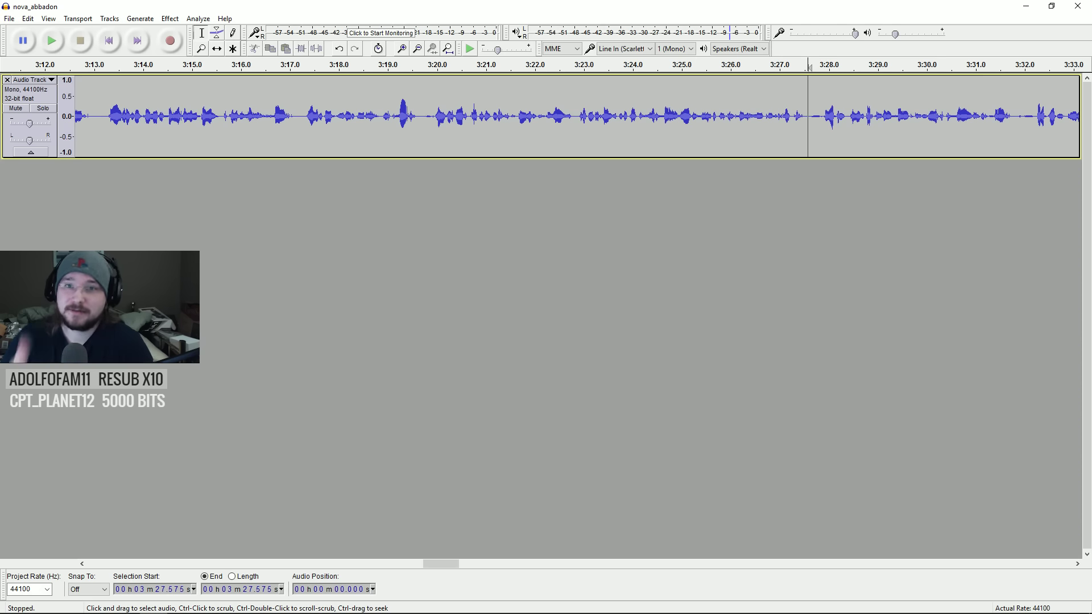
pyautogui.click(751, 116)
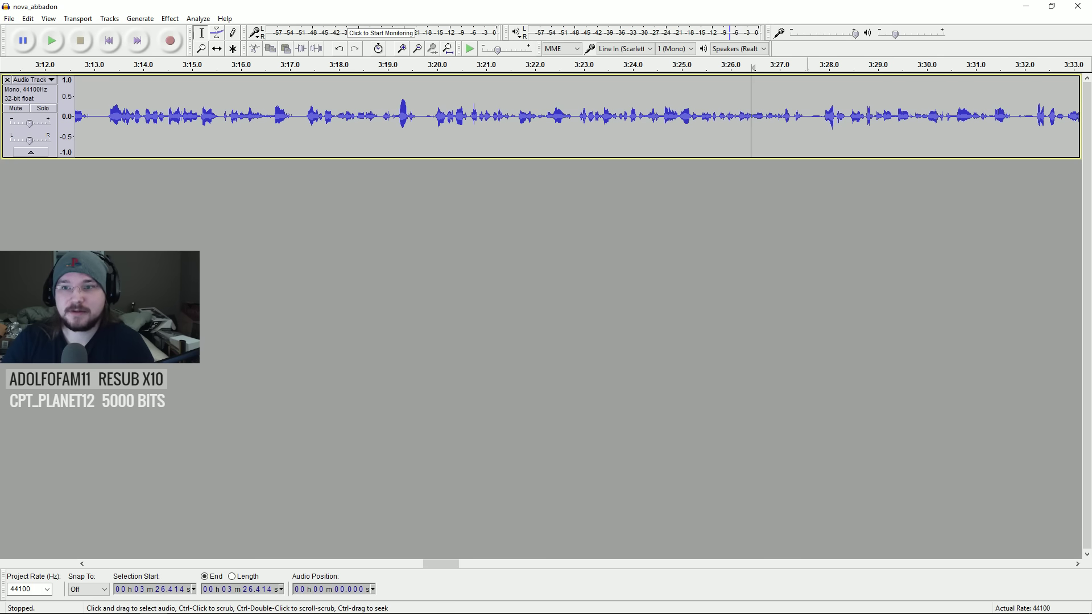
pyautogui.press('space')
pyautogui.moveTo(427, 561); pyautogui.dragTo(447, 564)
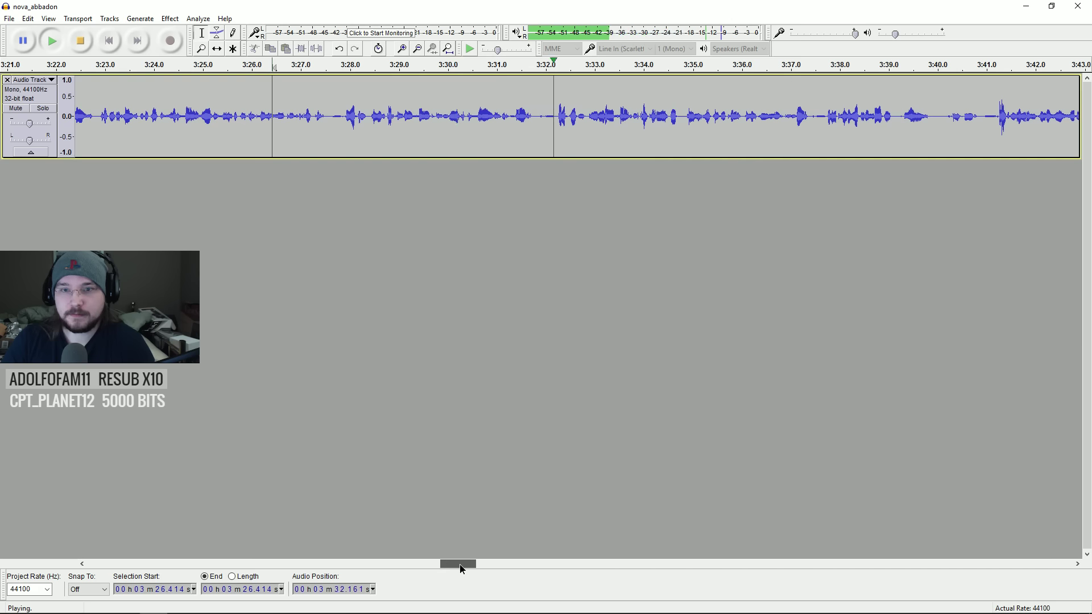
pyautogui.moveTo(459, 564); pyautogui.dragTo(468, 564)
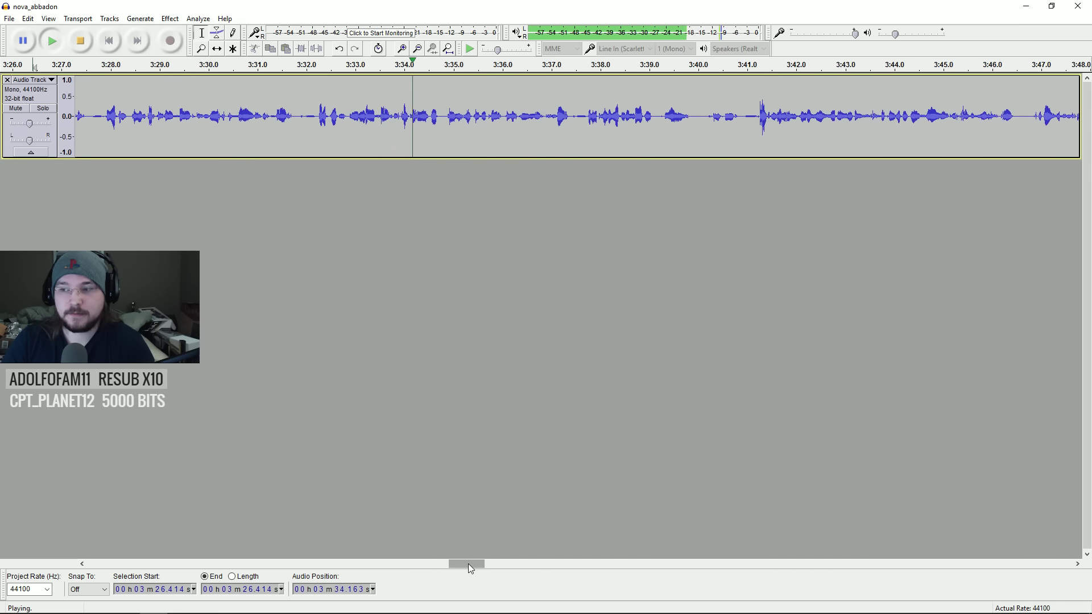
pyautogui.moveTo(464, 562); pyautogui.dragTo(481, 561)
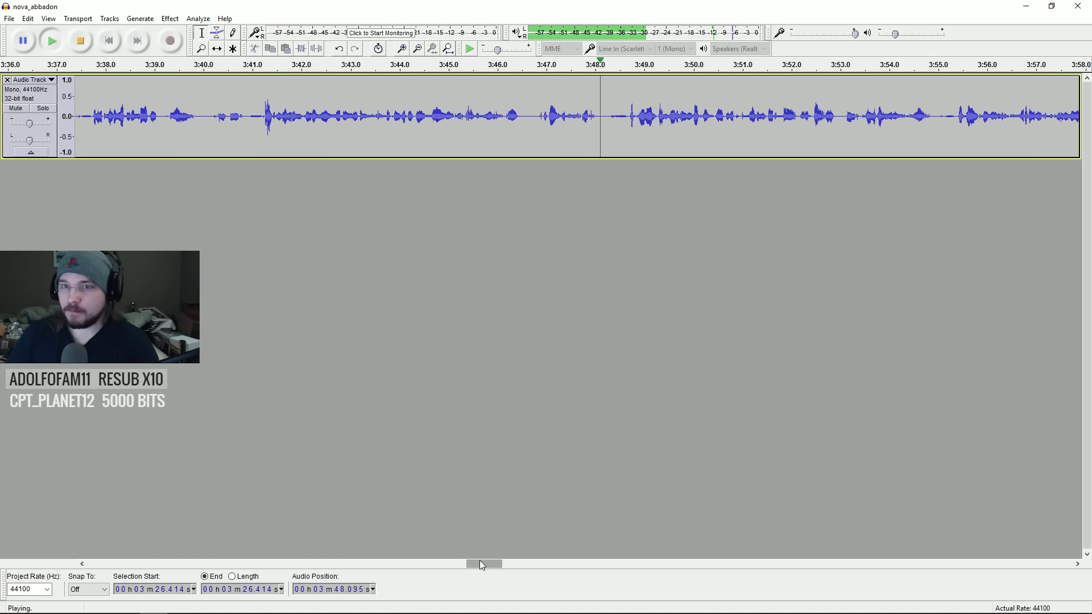
pyautogui.moveTo(480, 560); pyautogui.dragTo(493, 562)
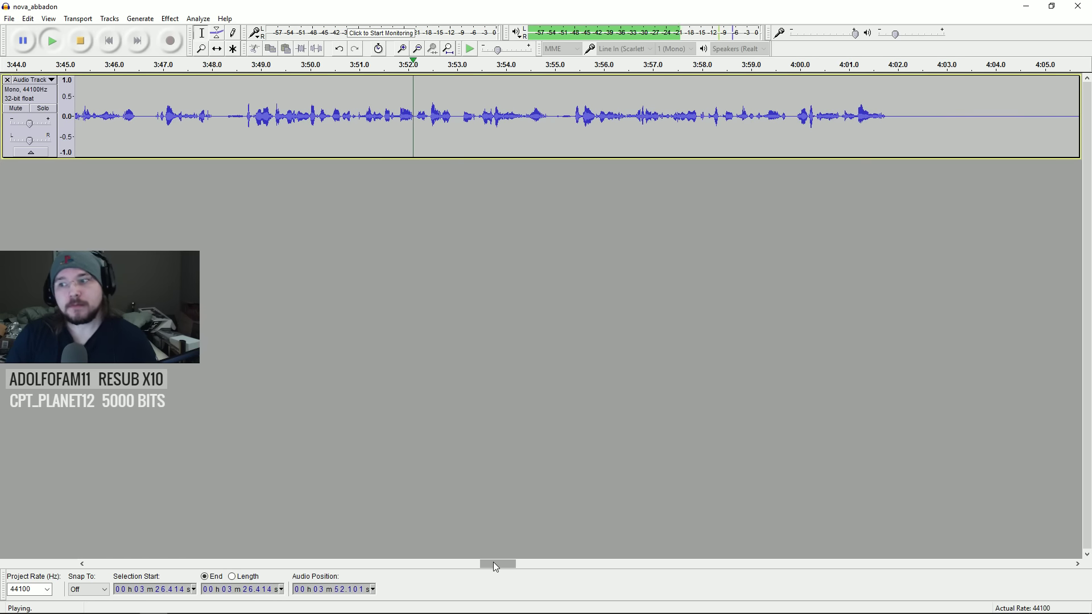
pyautogui.moveTo(493, 562); pyautogui.dragTo(499, 561)
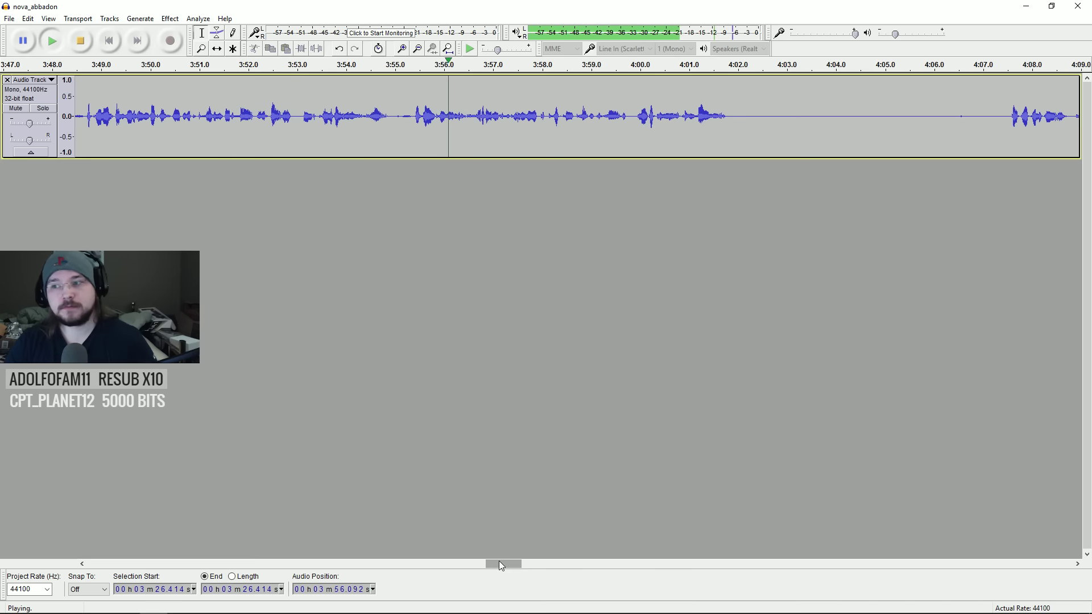
pyautogui.moveTo(493, 561); pyautogui.dragTo(504, 482)
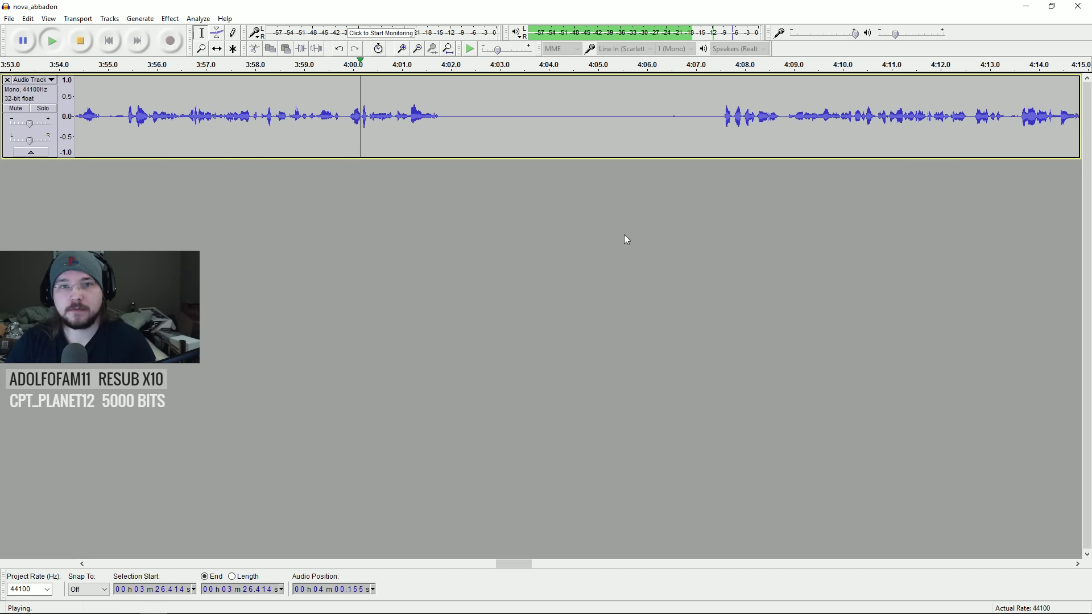
# - Cut the long pause from 4:02.4 to 4:07.5 after auditioning around it
pyautogui.click(721, 141)
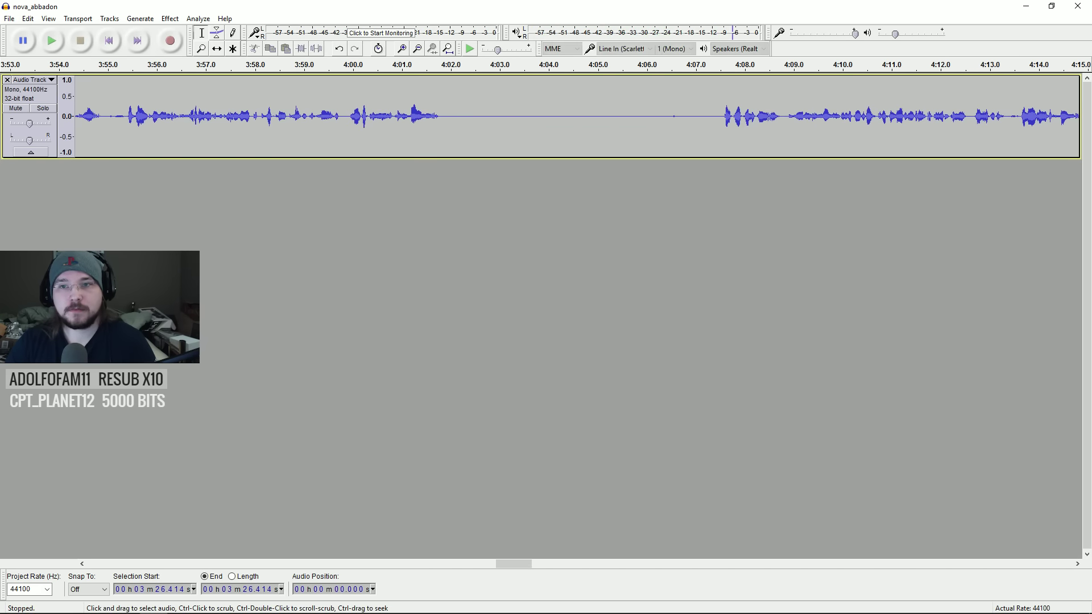
pyautogui.press('space')
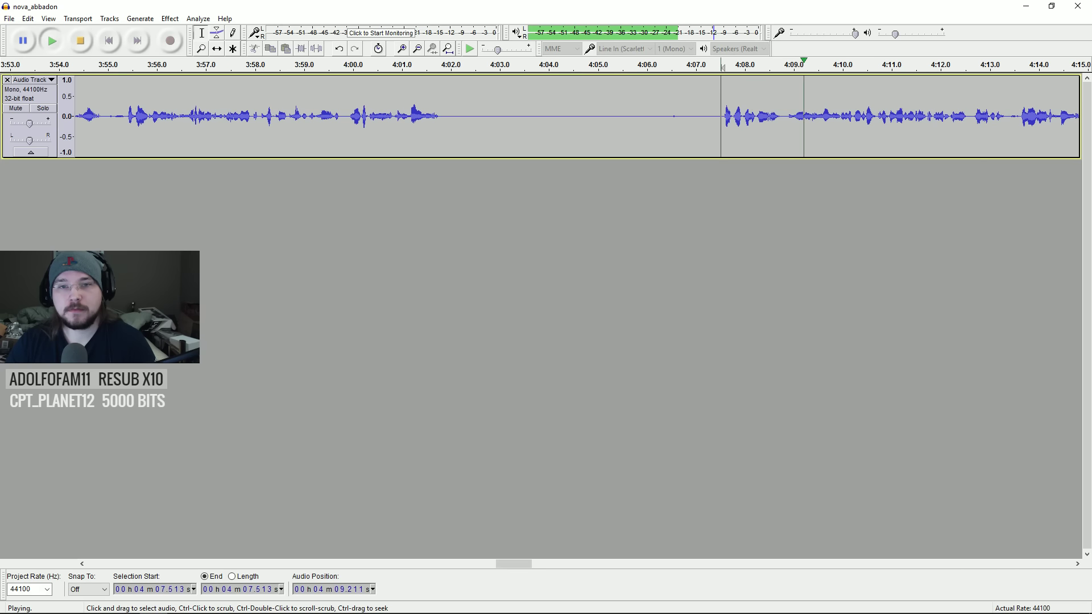
pyautogui.press('space')
pyautogui.press('space')
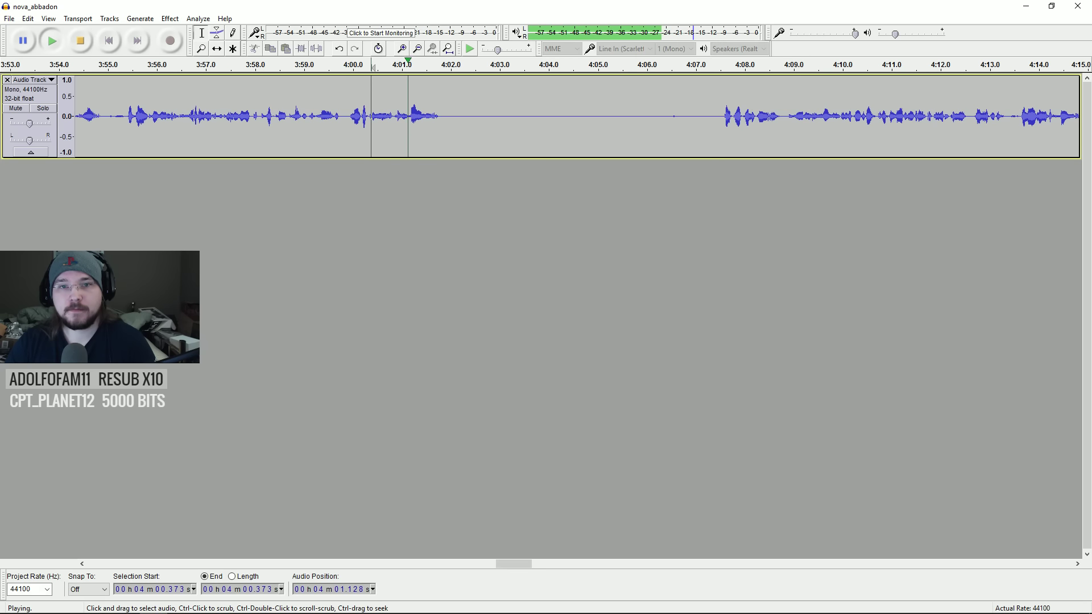
pyautogui.press('space')
pyautogui.moveTo(469, 114); pyautogui.dragTo(718, 114)
pyautogui.press('Delete')
pyautogui.click(392, 119)
pyautogui.press('space')
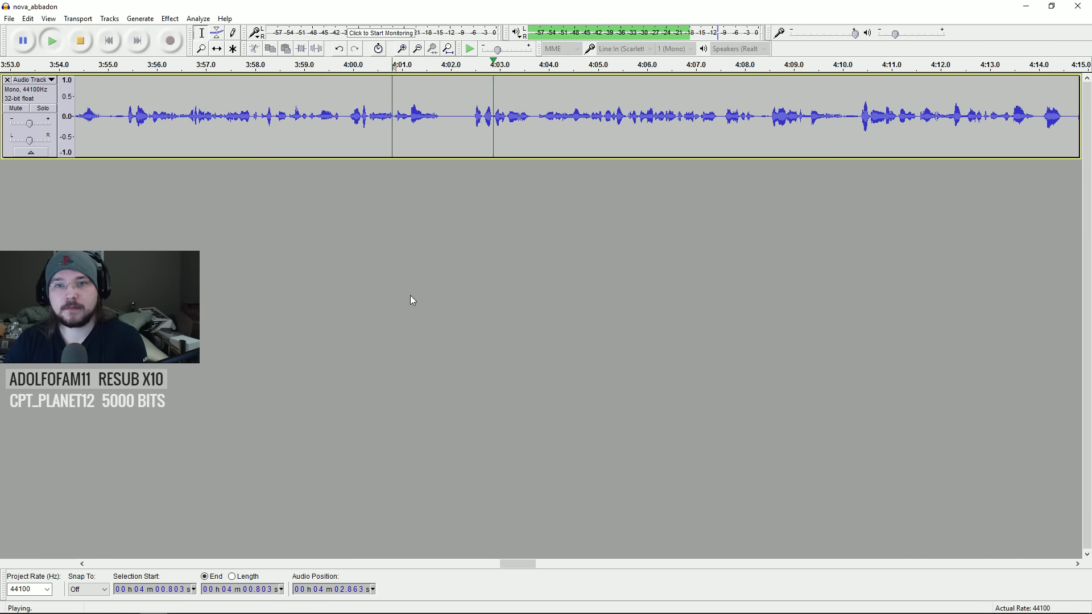
# - Delete the 0.22-second blip near 4:02.1 and play back over the cut
pyautogui.moveTo(508, 565); pyautogui.dragTo(509, 558)
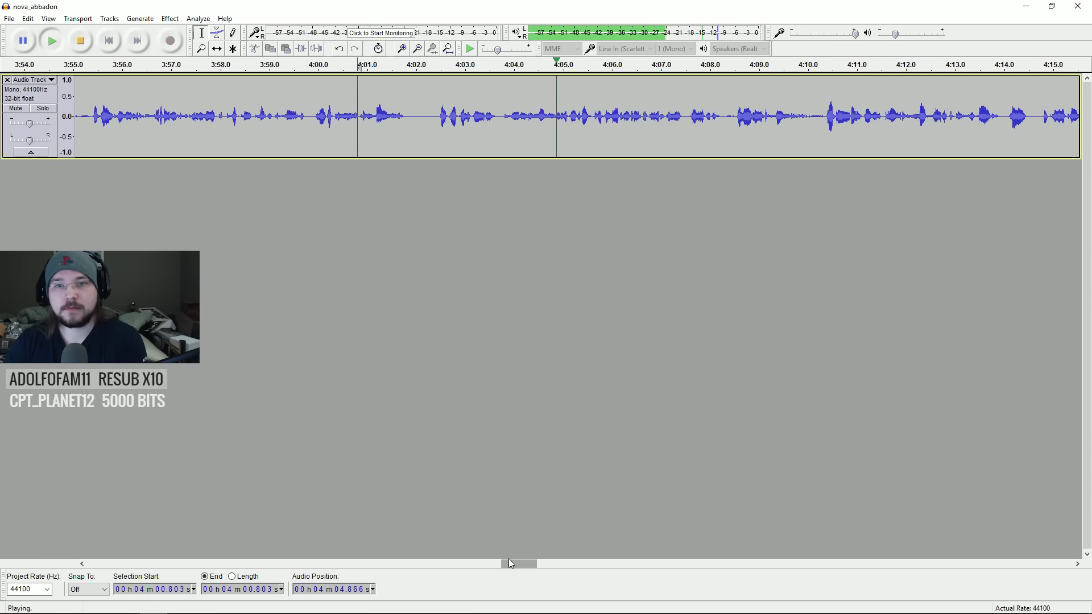
pyautogui.press('space')
pyautogui.click(422, 66)
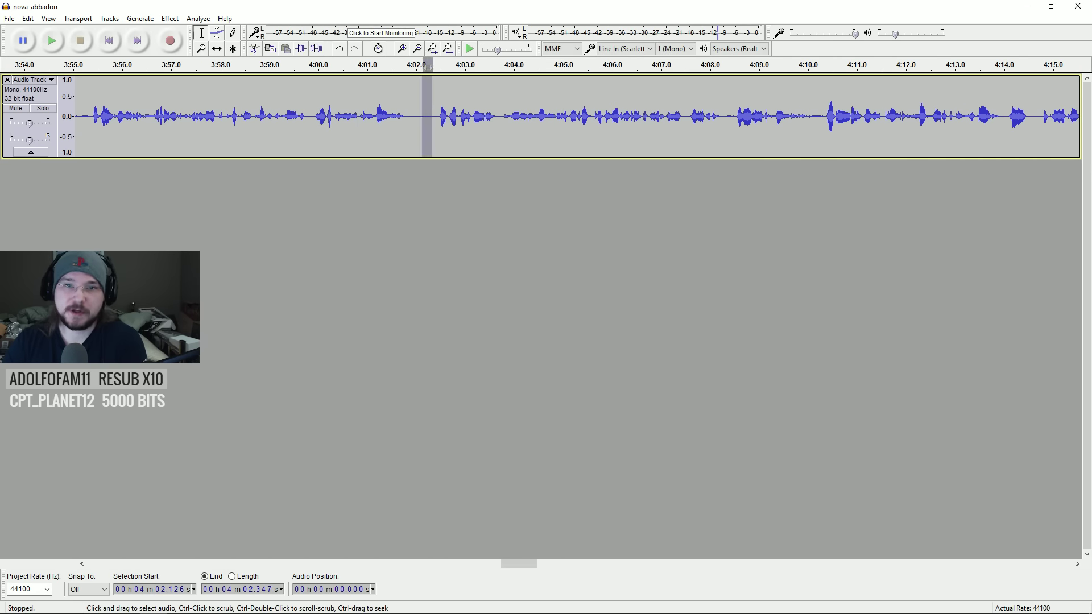
pyautogui.press('Delete')
pyautogui.click(376, 123)
pyautogui.press('space')
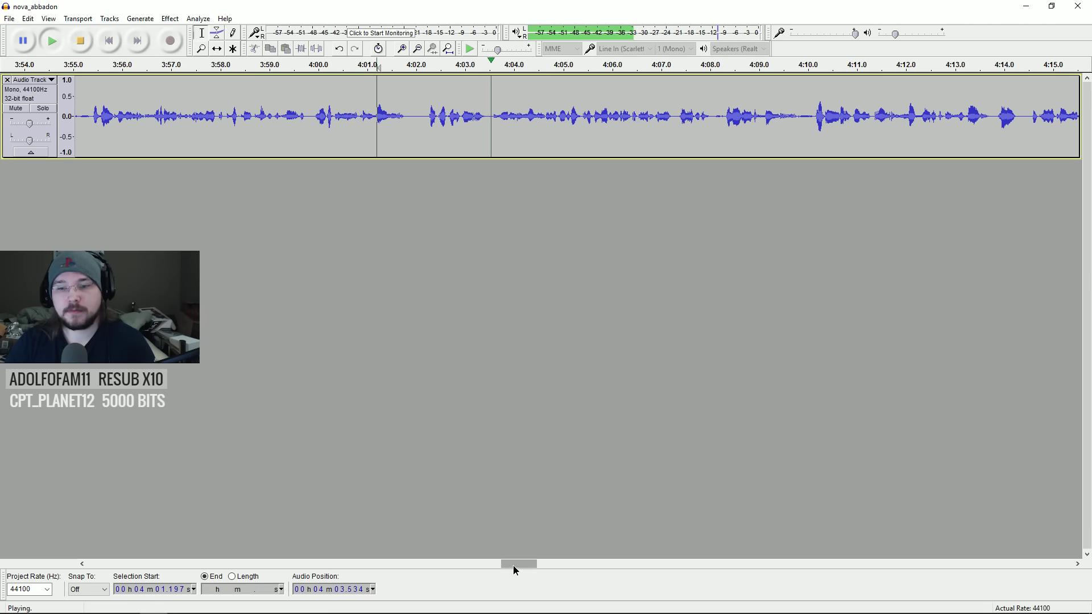
pyautogui.moveTo(513, 565); pyautogui.dragTo(519, 564)
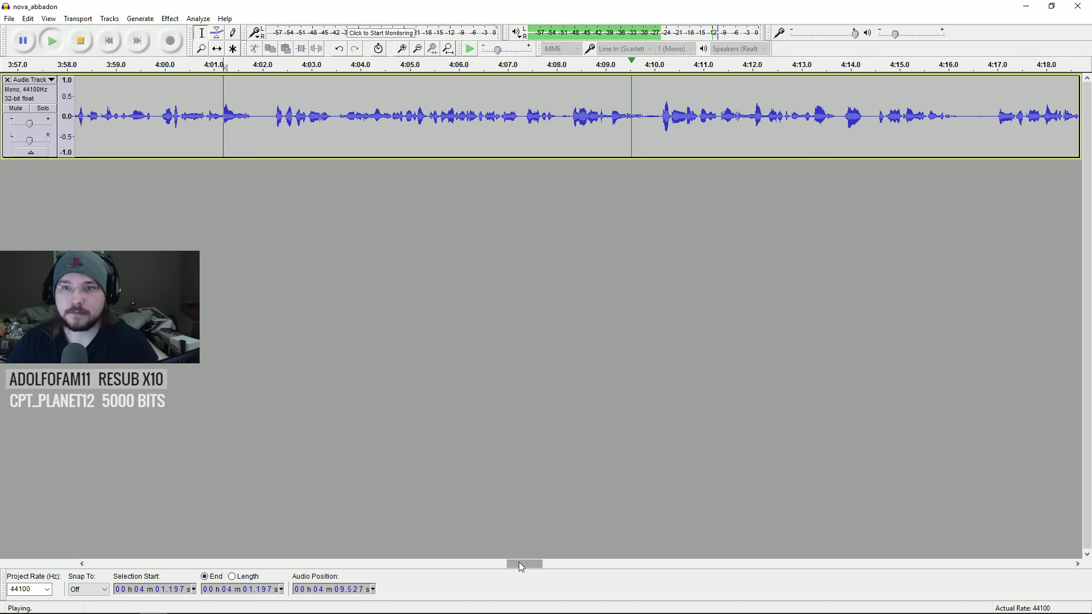
pyautogui.moveTo(520, 566); pyautogui.dragTo(527, 564)
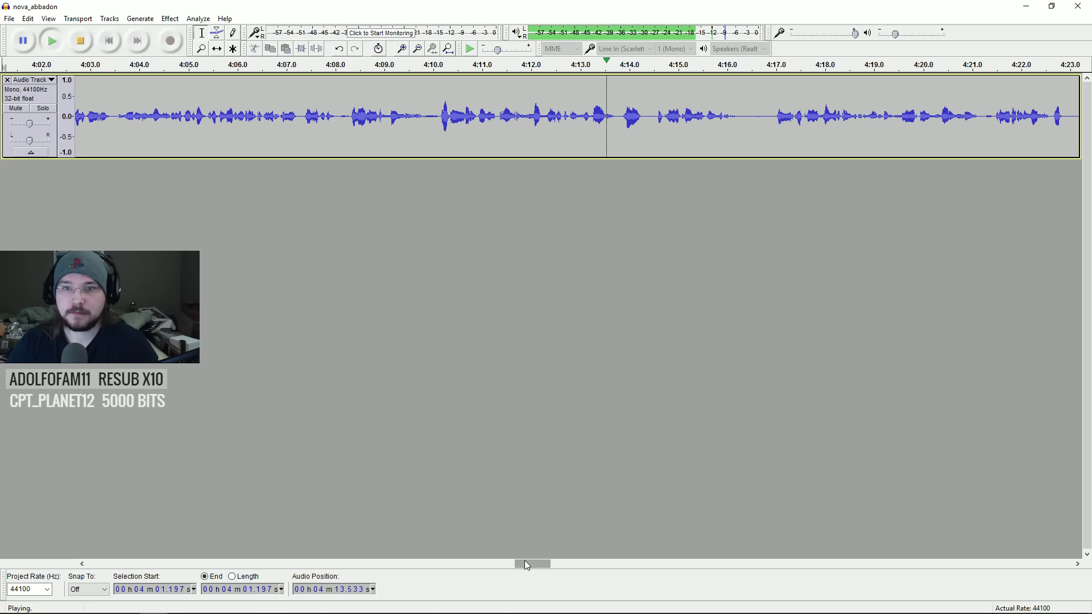
pyautogui.moveTo(526, 563); pyautogui.dragTo(527, 562)
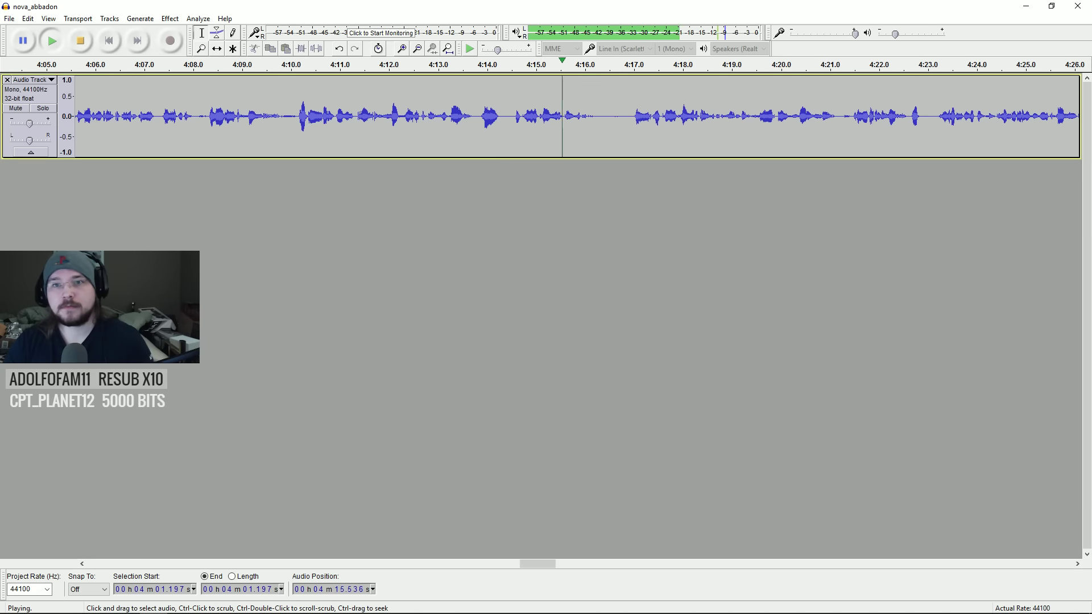
pyautogui.click(636, 64)
# - Delete 4:13.8–4:17.0 and replay from just before the edit and from 4:24.3
pyautogui.click(478, 122)
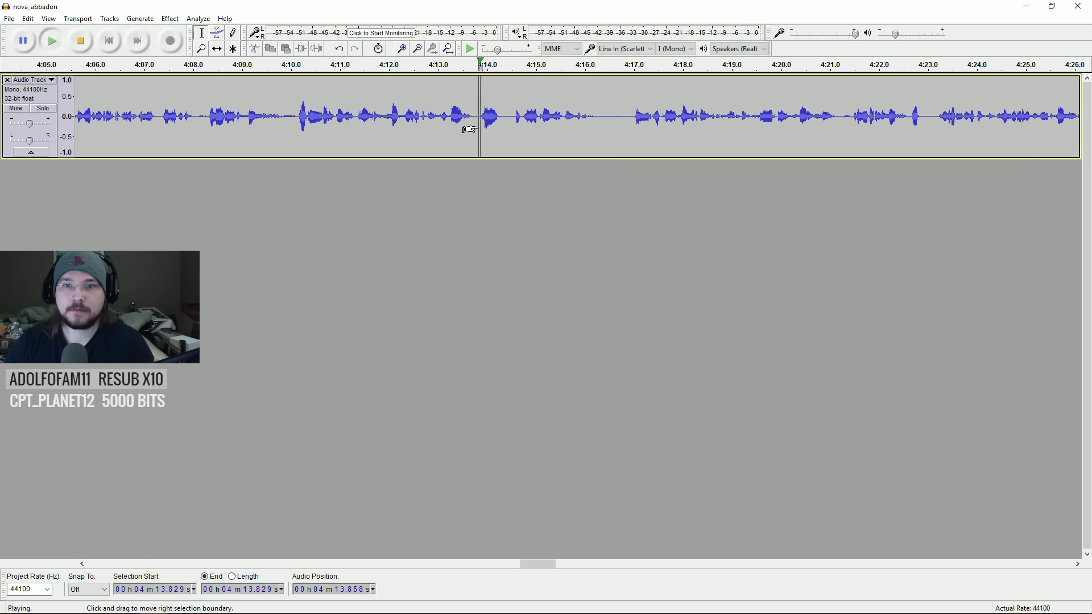
pyautogui.moveTo(478, 122); pyautogui.dragTo(636, 133)
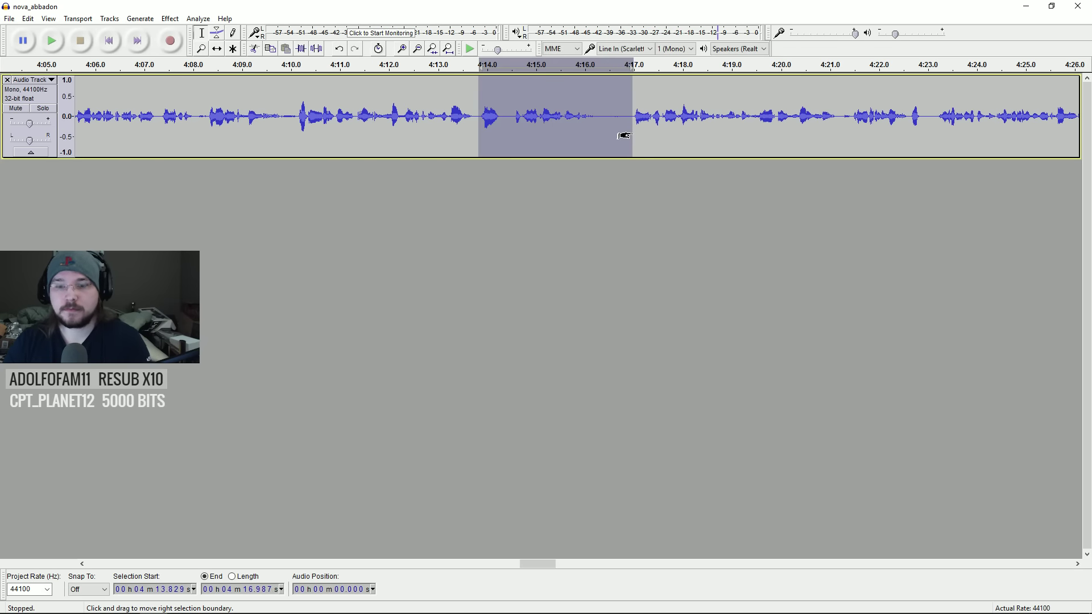
pyautogui.press('Delete')
pyautogui.click(455, 142)
pyautogui.press('space')
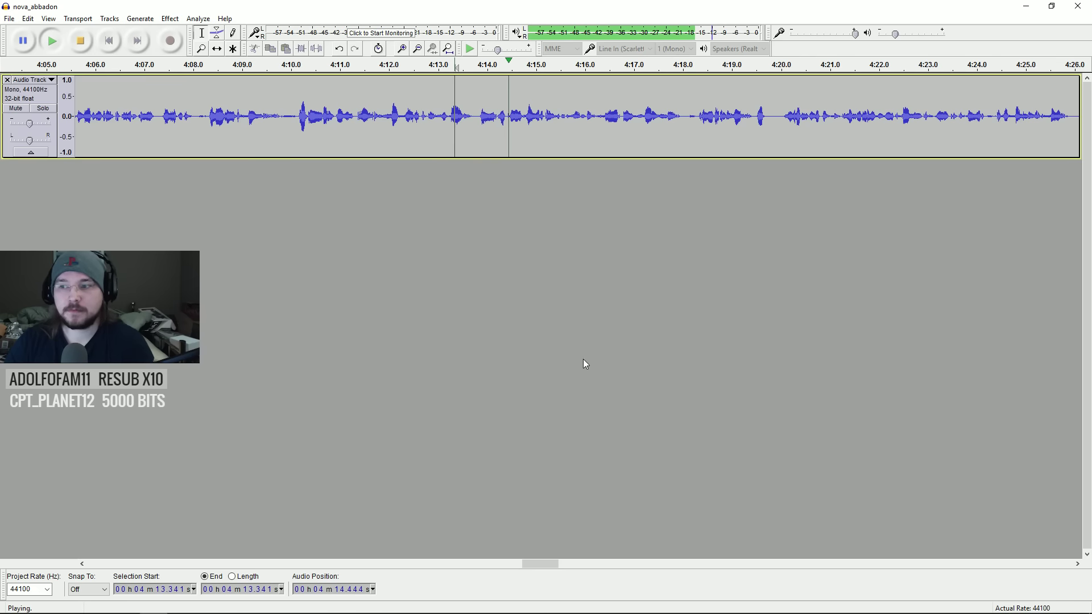
pyautogui.moveTo(527, 564); pyautogui.dragTo(541, 565)
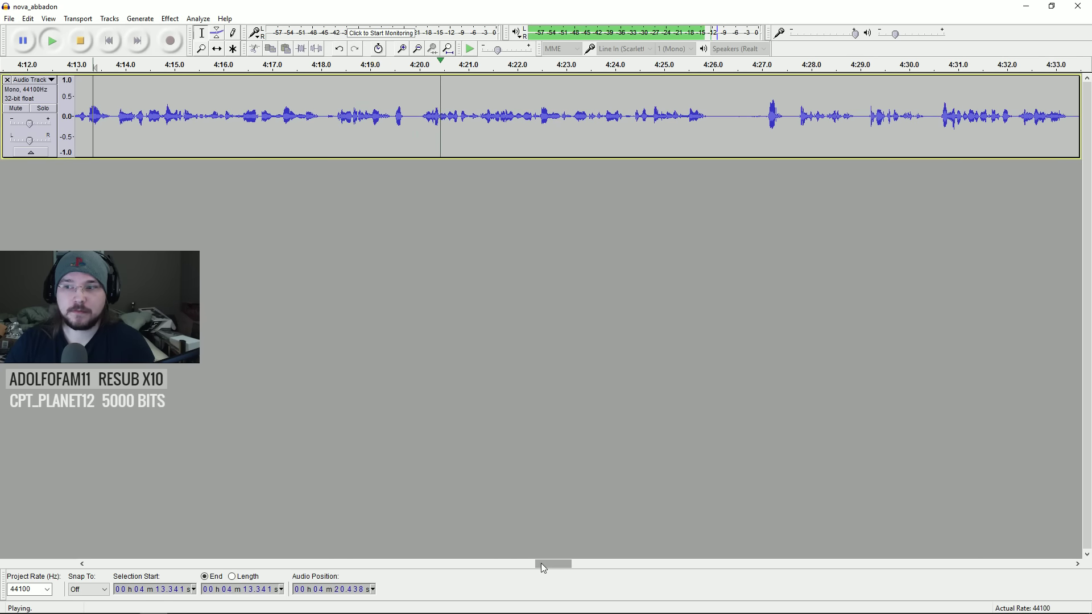
pyautogui.moveTo(540, 562); pyautogui.dragTo(549, 559)
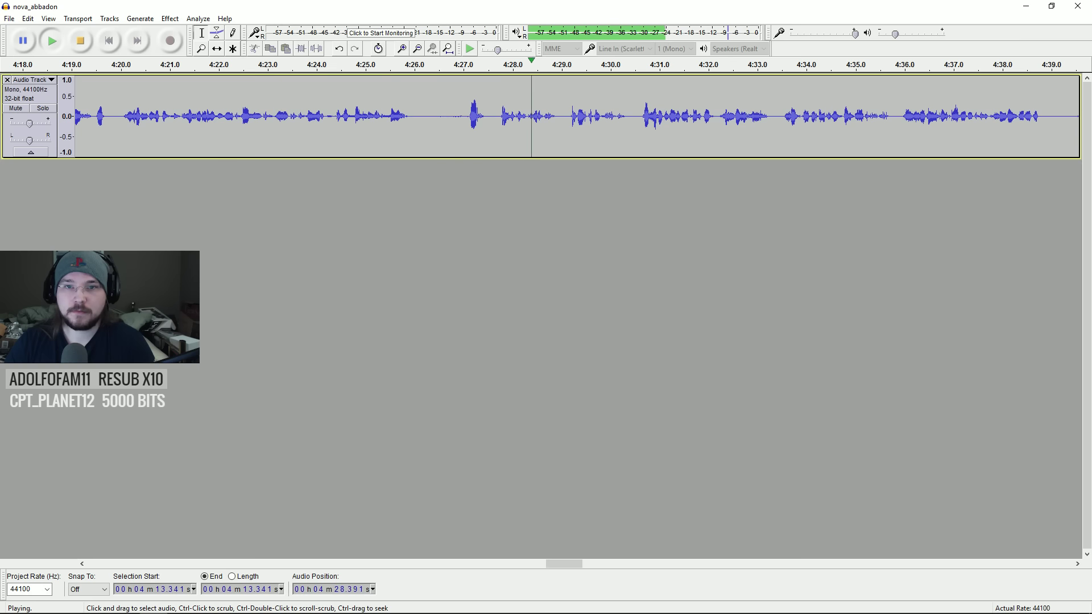
pyautogui.click(331, 113)
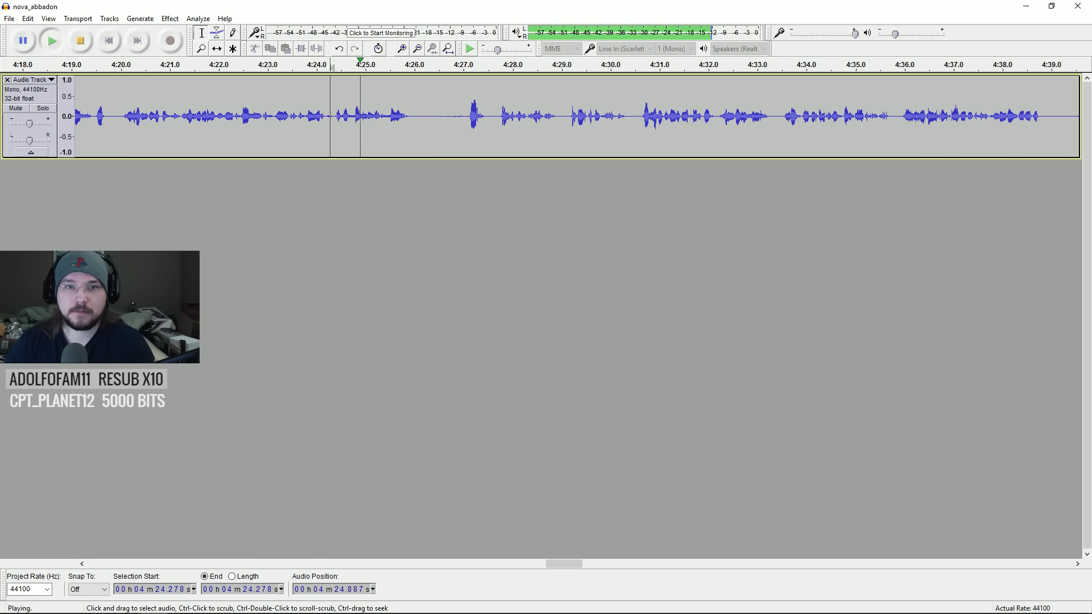
pyautogui.press('space')
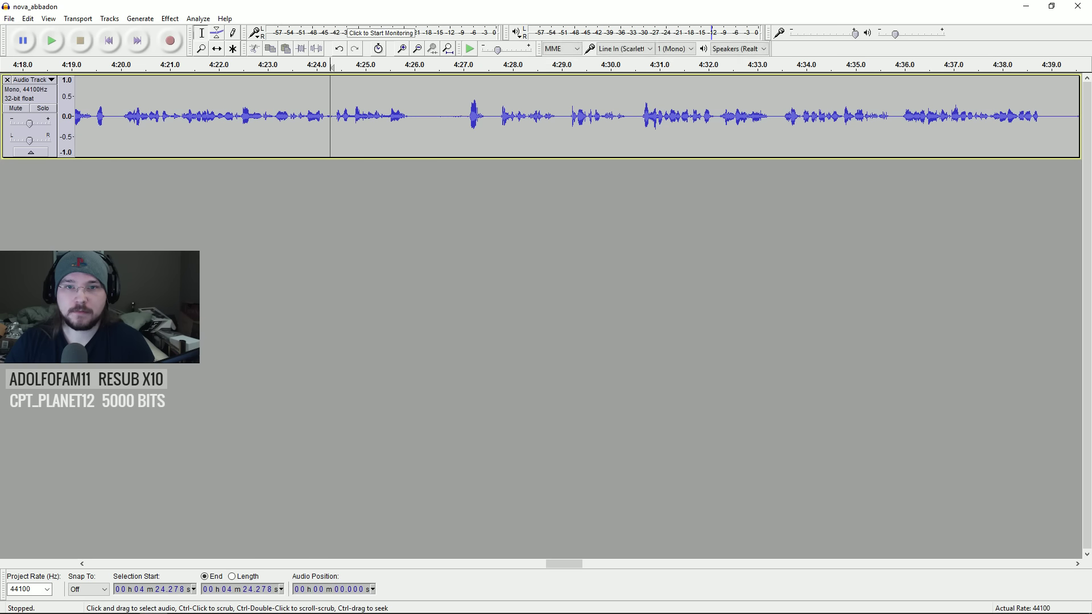
# - Delete the short sound at 4:26.2–4:26.6 and play the track to review
pyautogui.moveTo(422, 114); pyautogui.dragTo(442, 113)
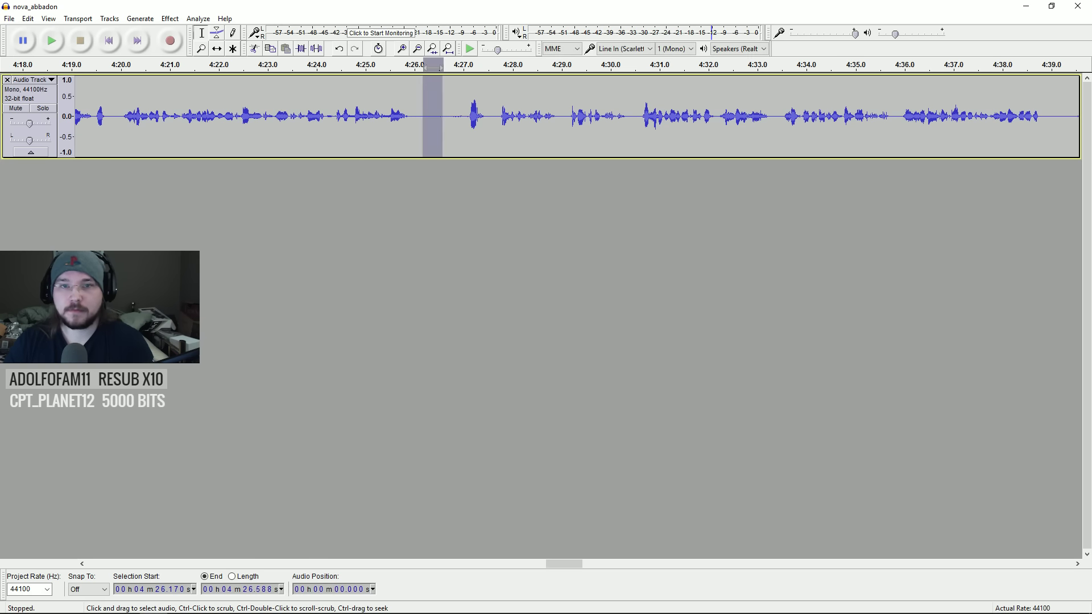
pyautogui.press('Delete')
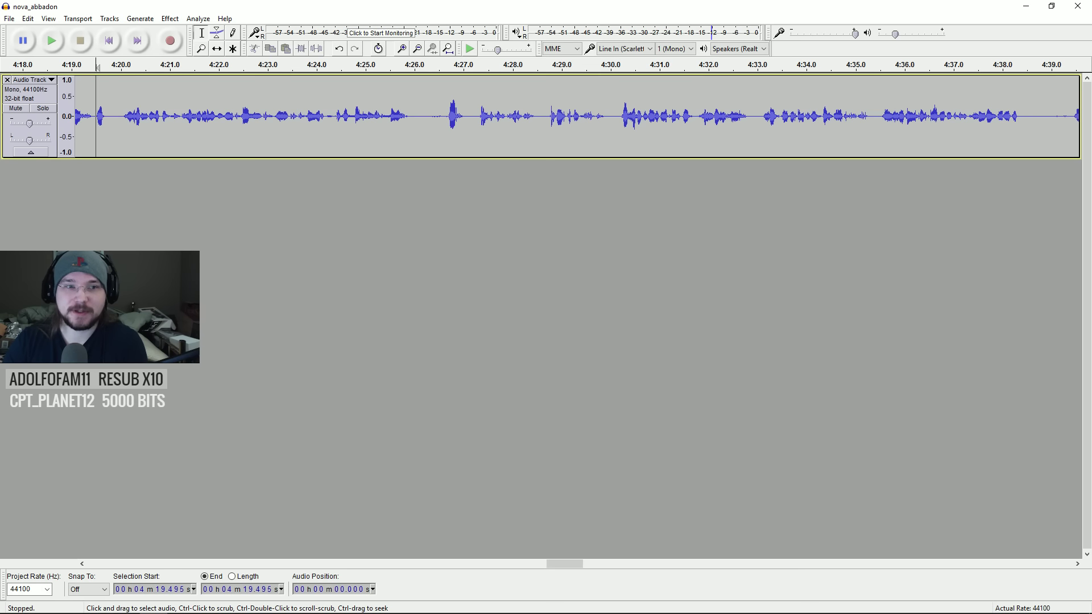
pyautogui.press('space')
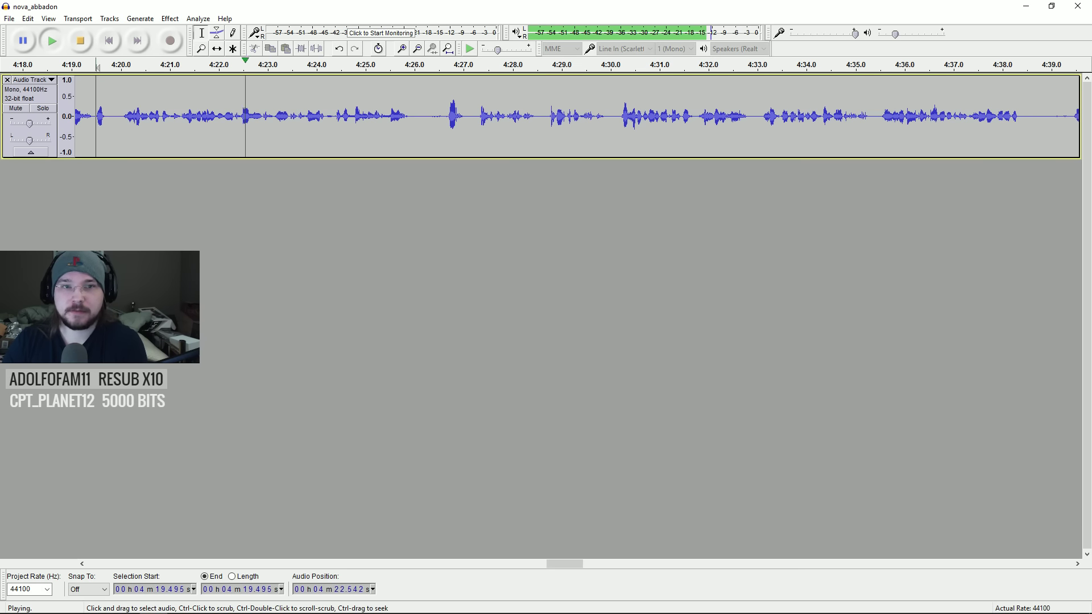
pyautogui.moveTo(562, 561); pyautogui.dragTo(568, 561)
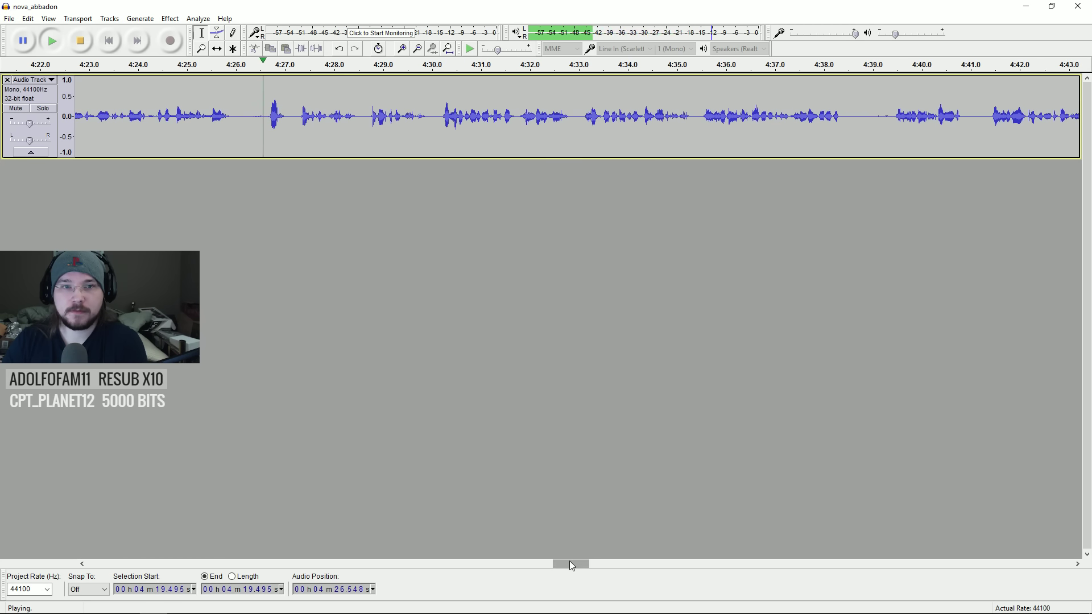
pyautogui.moveTo(568, 564); pyautogui.dragTo(572, 564)
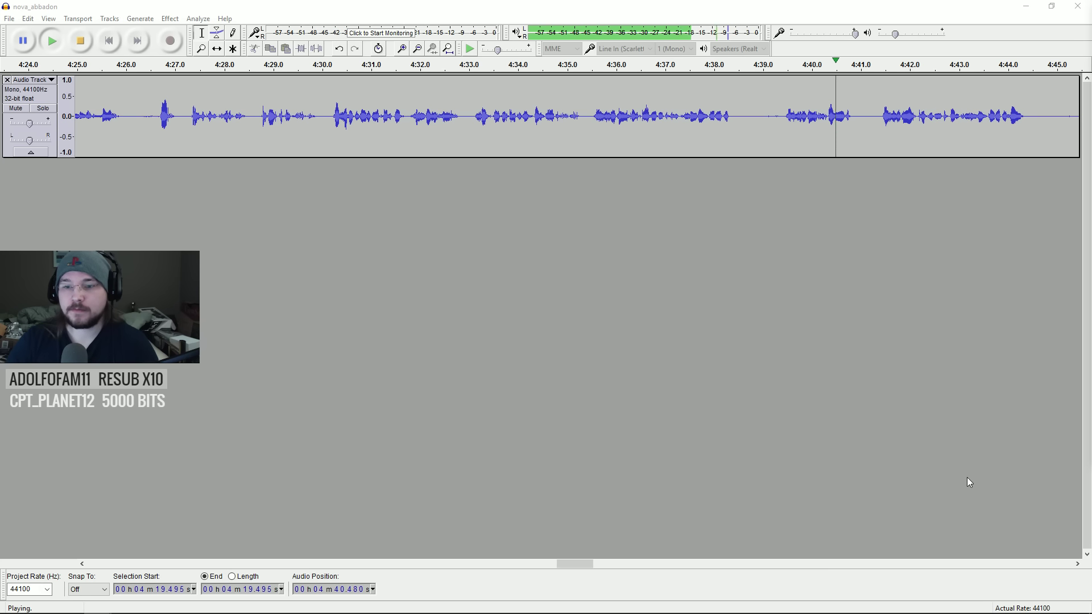
pyautogui.moveTo(576, 564); pyautogui.dragTo(584, 560)
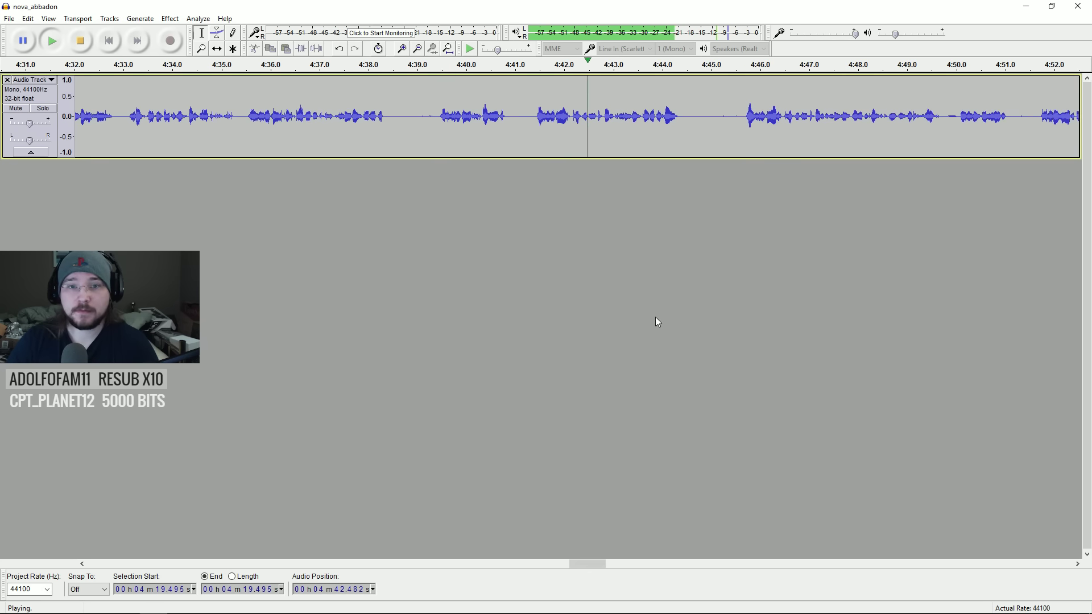
# - Audition from 4:33.2 to 4:45.7 and select the retake from 4:35.5 to 4:45.7
pyautogui.click(744, 120)
pyautogui.press('space')
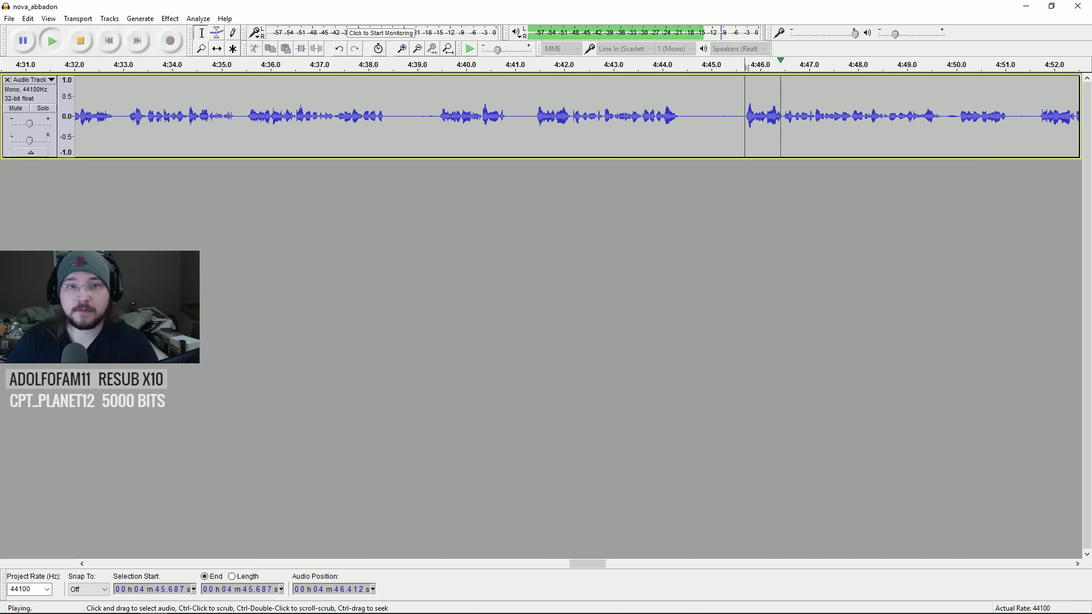
pyautogui.press('space')
pyautogui.click(131, 120)
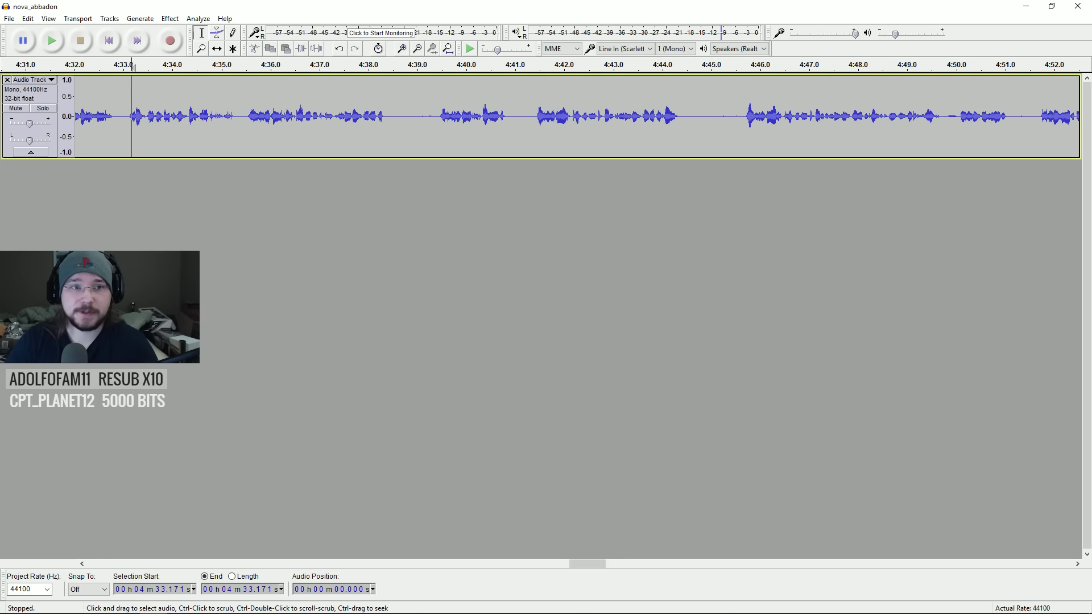
pyautogui.press('space')
pyautogui.click(251, 120)
pyautogui.press('space')
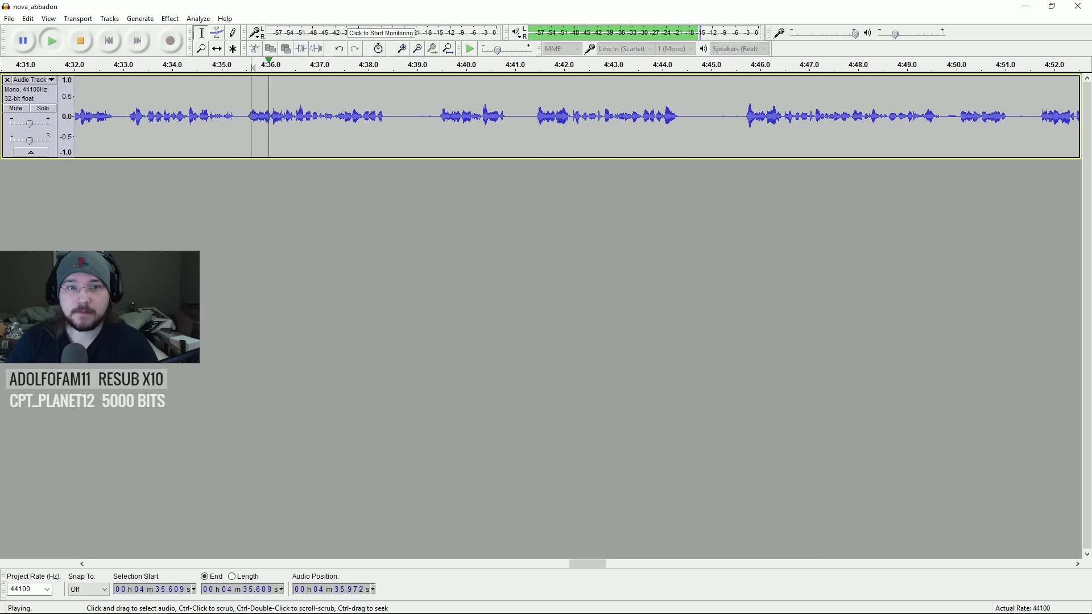
pyautogui.press('space')
pyautogui.moveTo(247, 119); pyautogui.dragTo(746, 120)
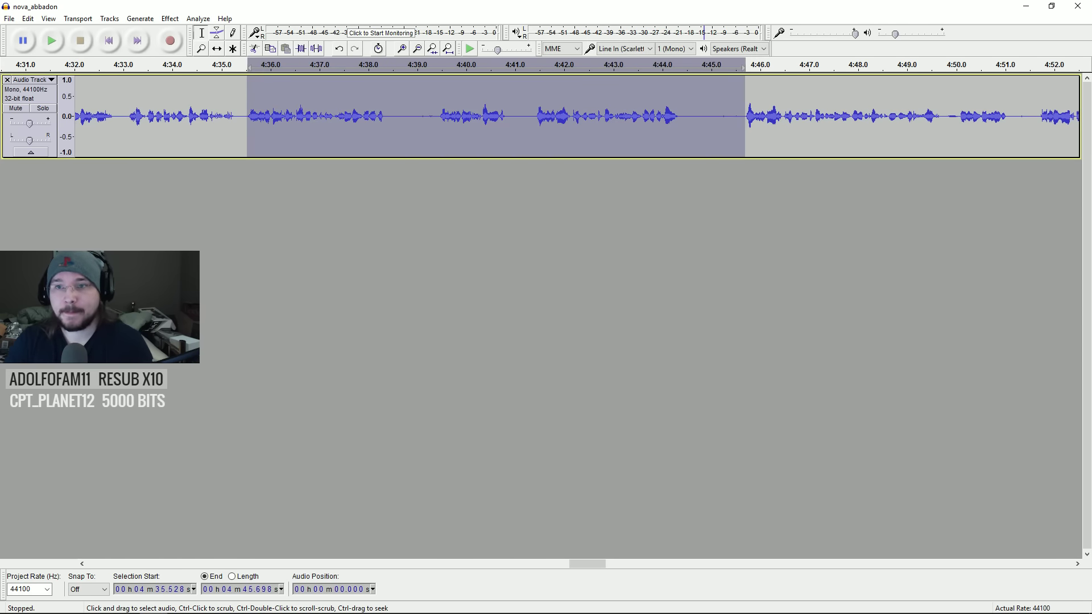
# - Delete the 4:35.5–4:45.7 retake and play back over the cut
pyautogui.press('Delete')
pyautogui.click(206, 122)
pyautogui.press('space')
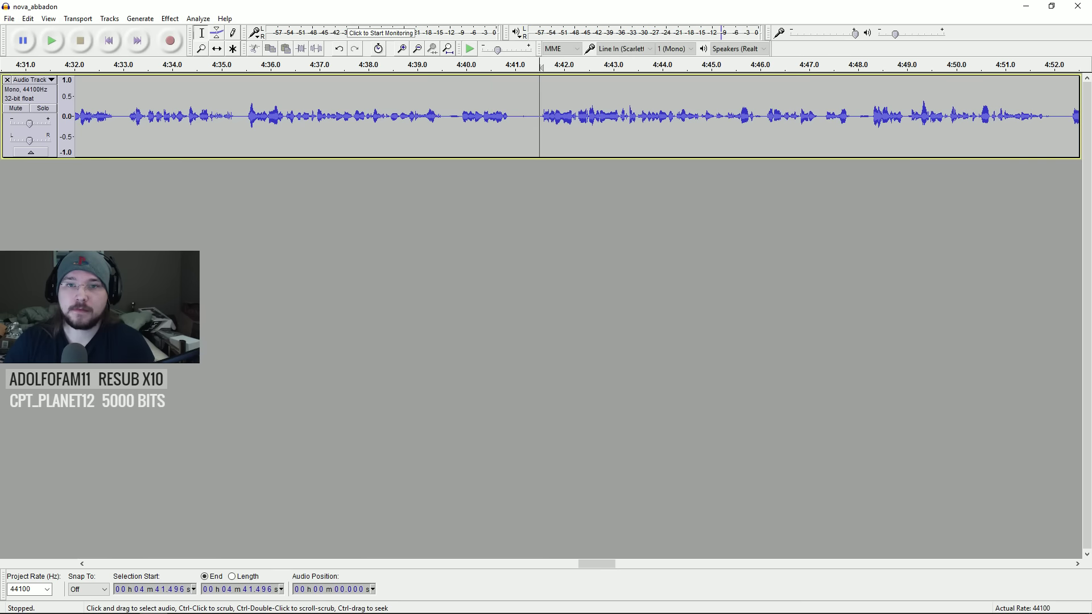
# - Delete the pause from 4:39.9 to 4:41.5 and review playback from 4:38.9
pyautogui.moveTo(536, 64)
pyautogui.mouseDown()
pyautogui.moveTo(464, 65)
pyautogui.moveTo(544, 67)
pyautogui.mouseUp()
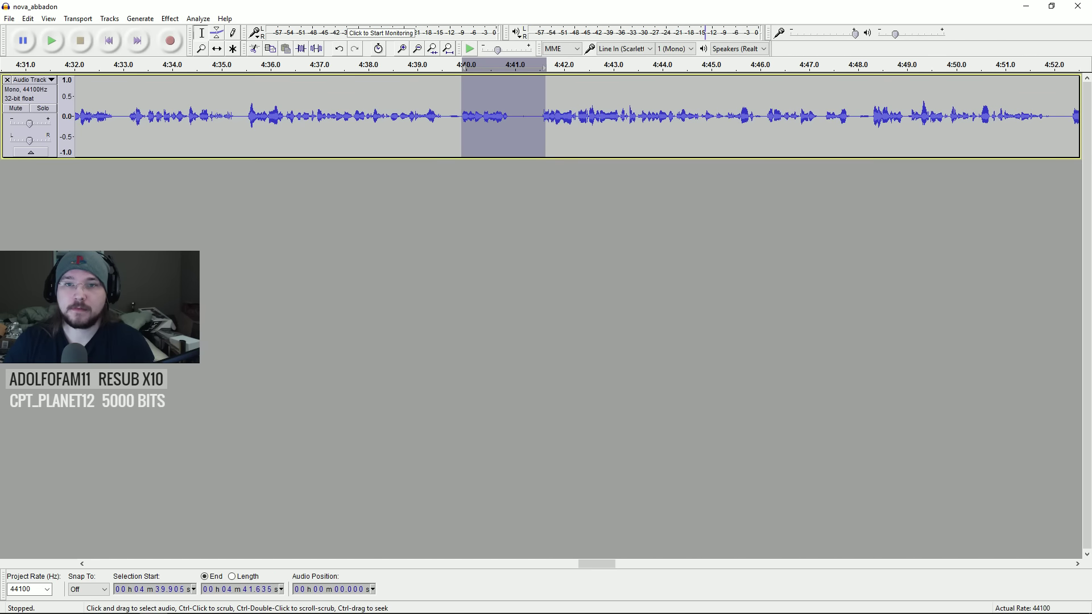
pyautogui.press('Delete')
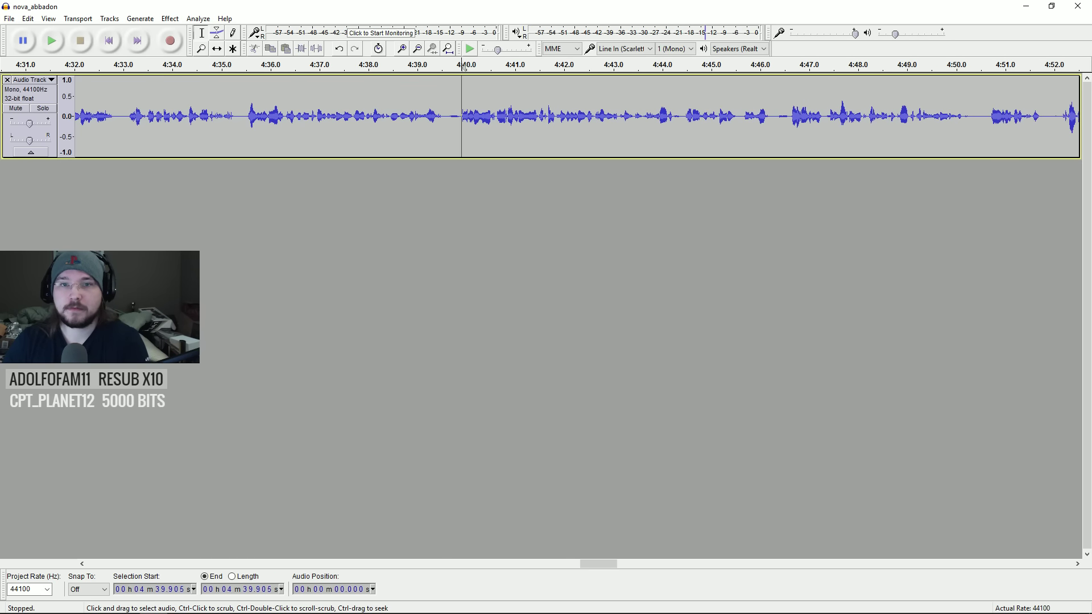
pyautogui.click(412, 66)
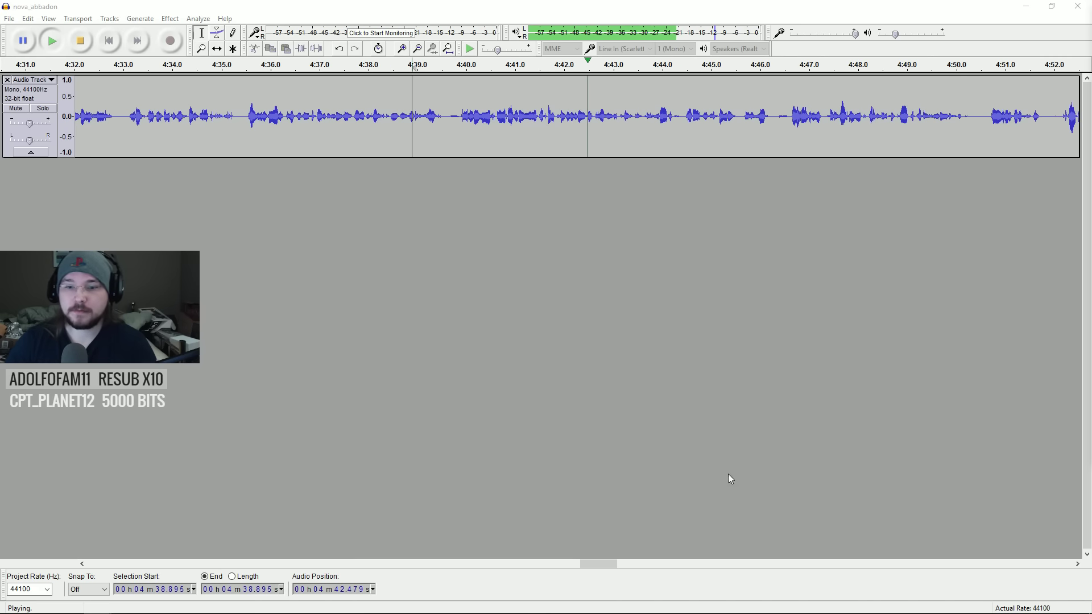
pyautogui.moveTo(598, 563); pyautogui.dragTo(605, 564)
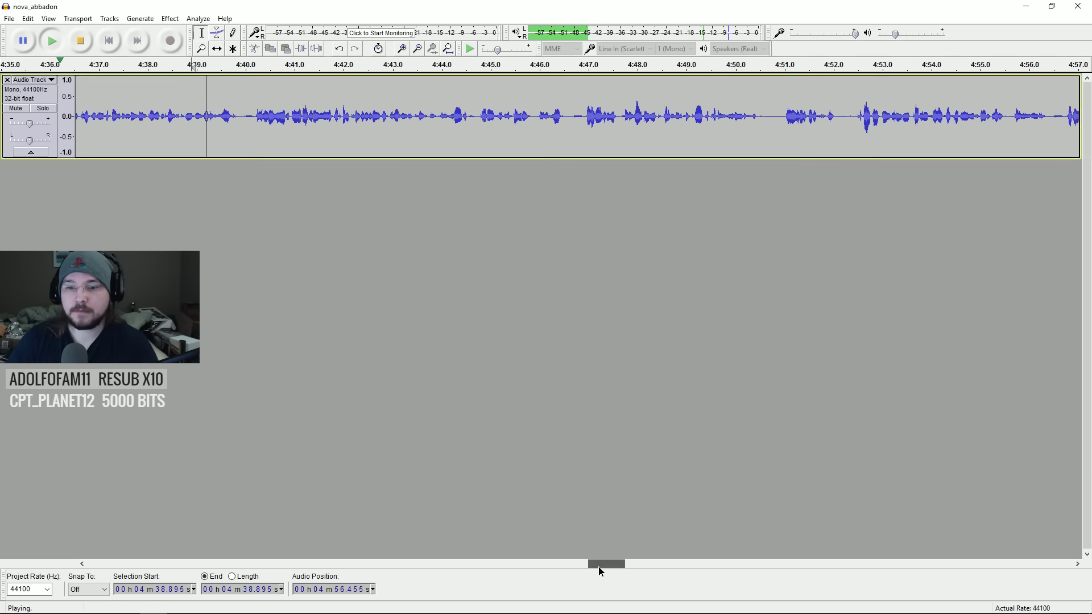
pyautogui.moveTo(598, 566); pyautogui.dragTo(632, 564)
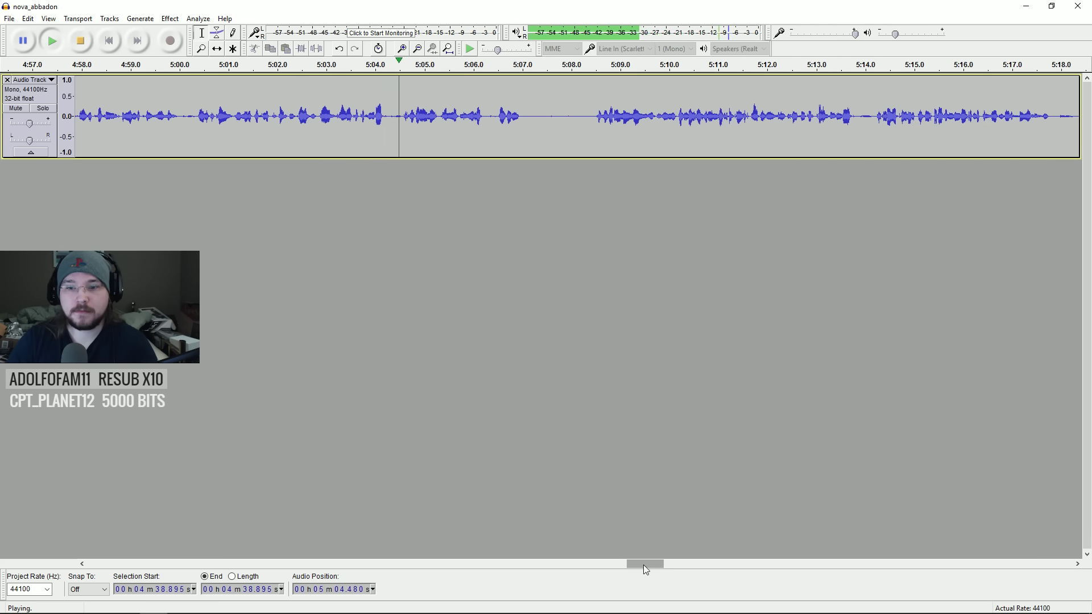
pyautogui.moveTo(643, 565); pyautogui.dragTo(648, 564)
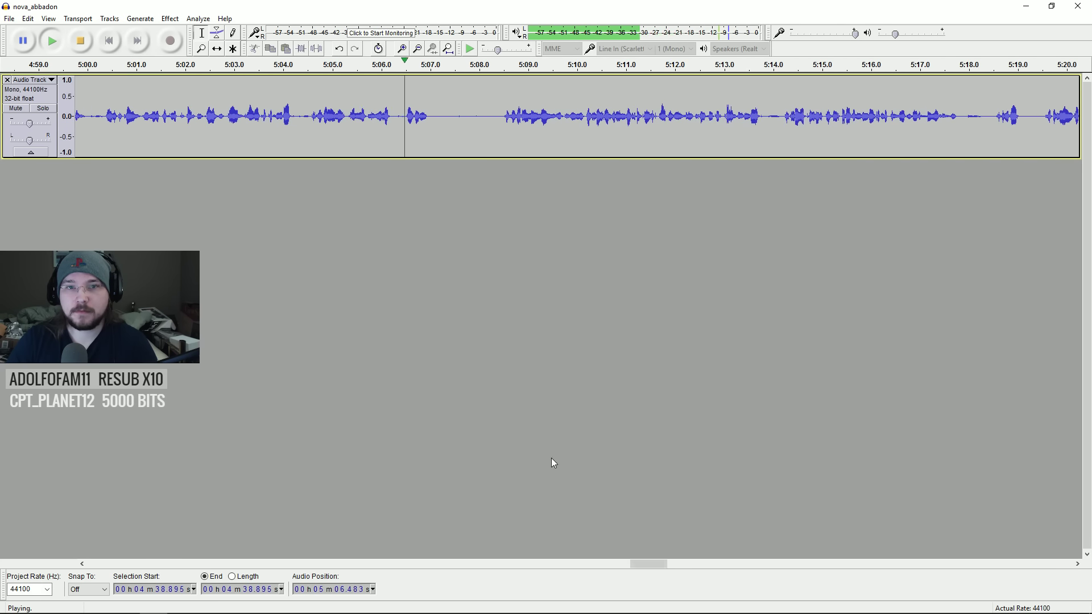
pyautogui.click(505, 130)
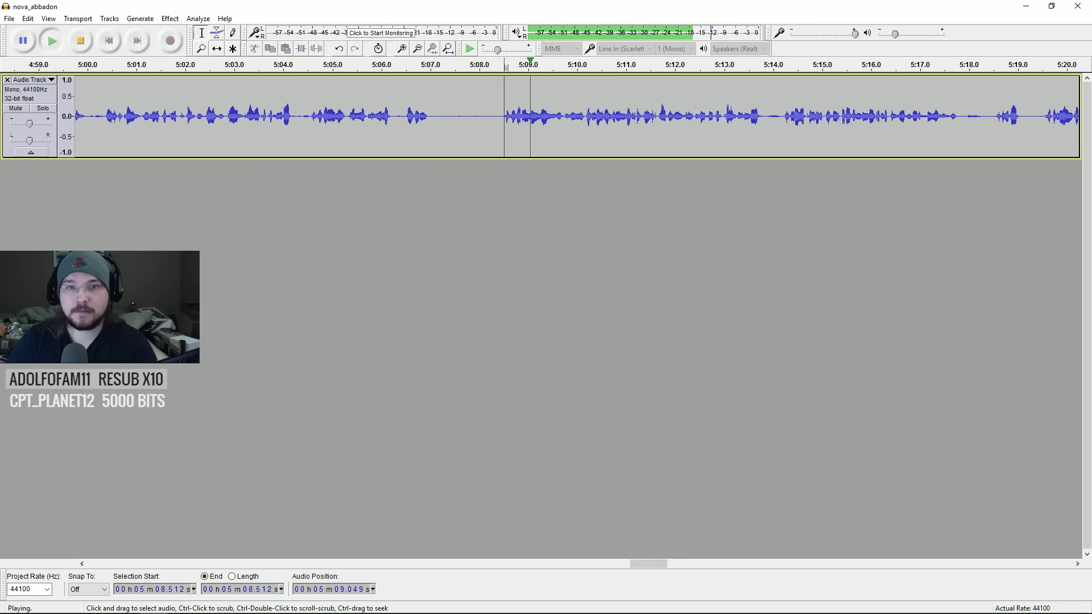
# - Cut the stretch from 5:04.55 to 5:08.55 and play from 5:03.5
pyautogui.press('space')
pyautogui.moveTo(310, 121); pyautogui.dragTo(505, 135)
pyautogui.press('Delete')
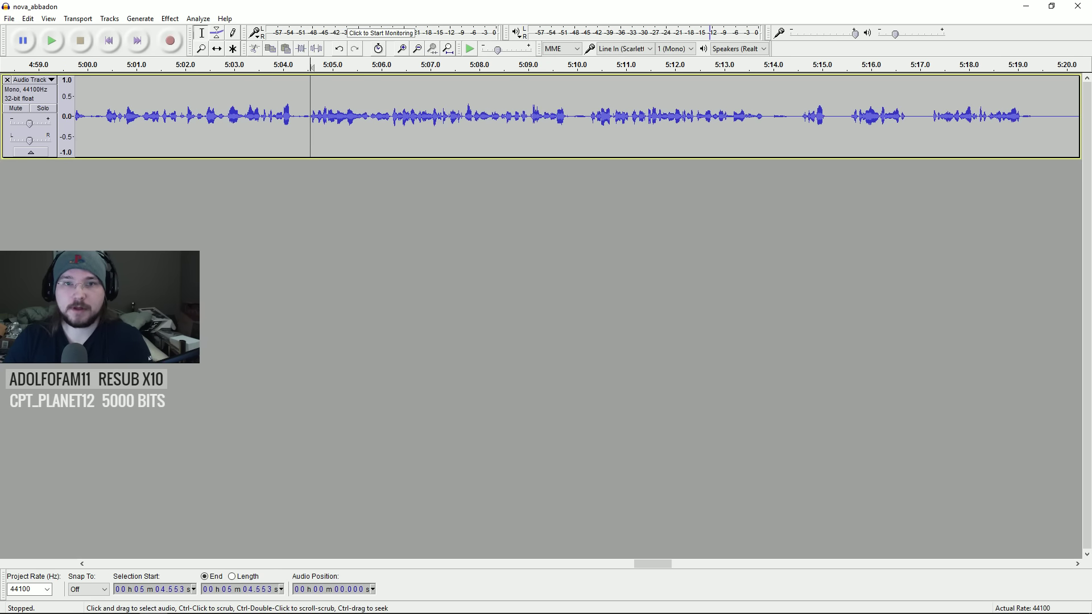
pyautogui.click(259, 117)
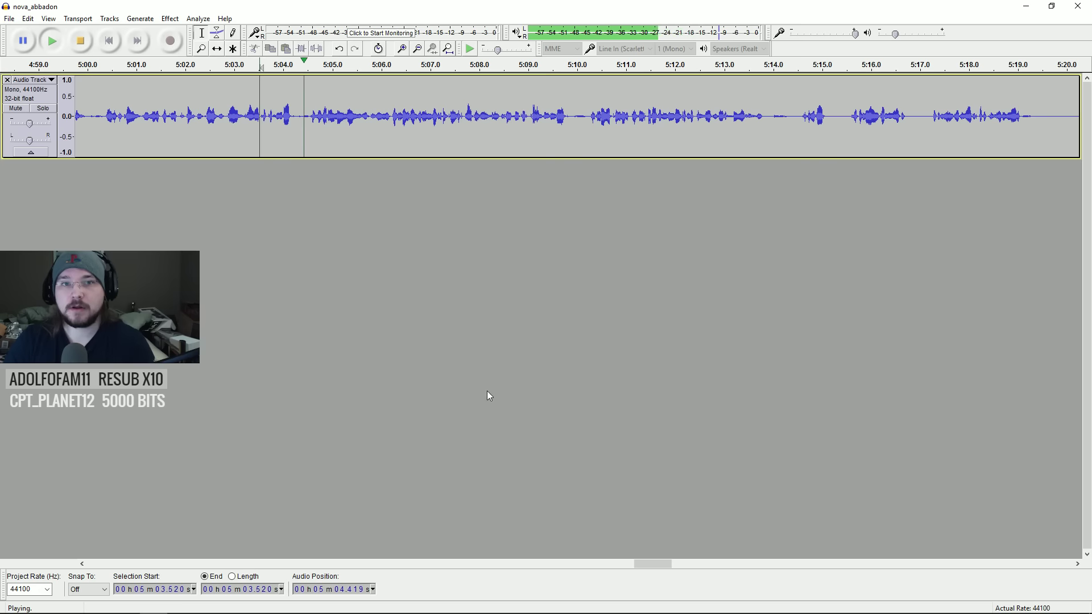
pyautogui.moveTo(642, 564); pyautogui.dragTo(646, 565)
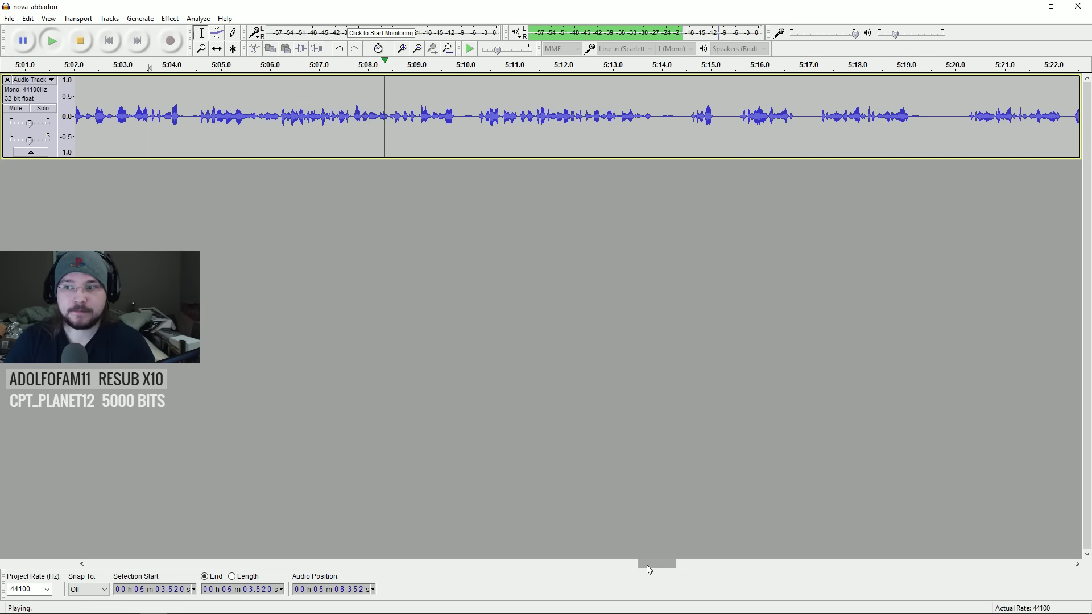
pyautogui.moveTo(649, 564); pyautogui.dragTo(659, 562)
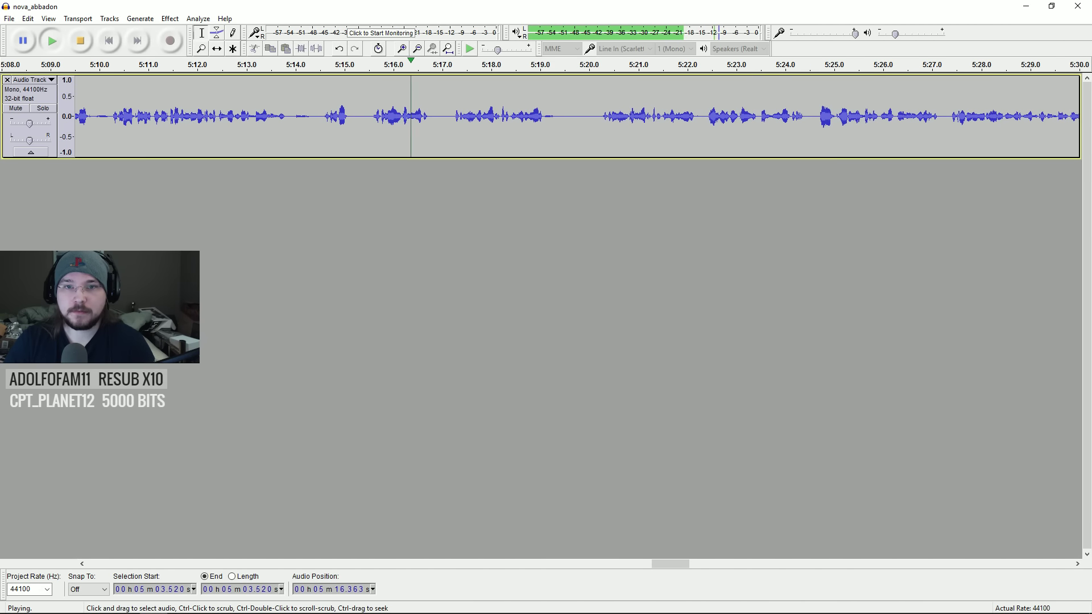
# - Delete 5:14.5–5:20.2 plus the tiny snippet near 5:14.4, then replay from 5:12.8
pyautogui.click(599, 116)
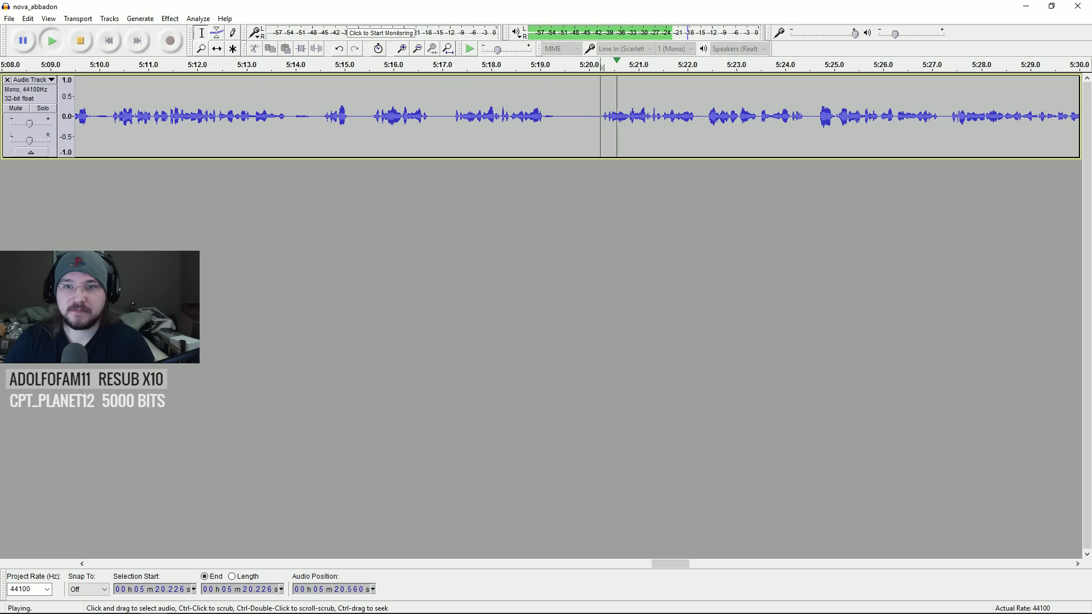
pyautogui.press('space')
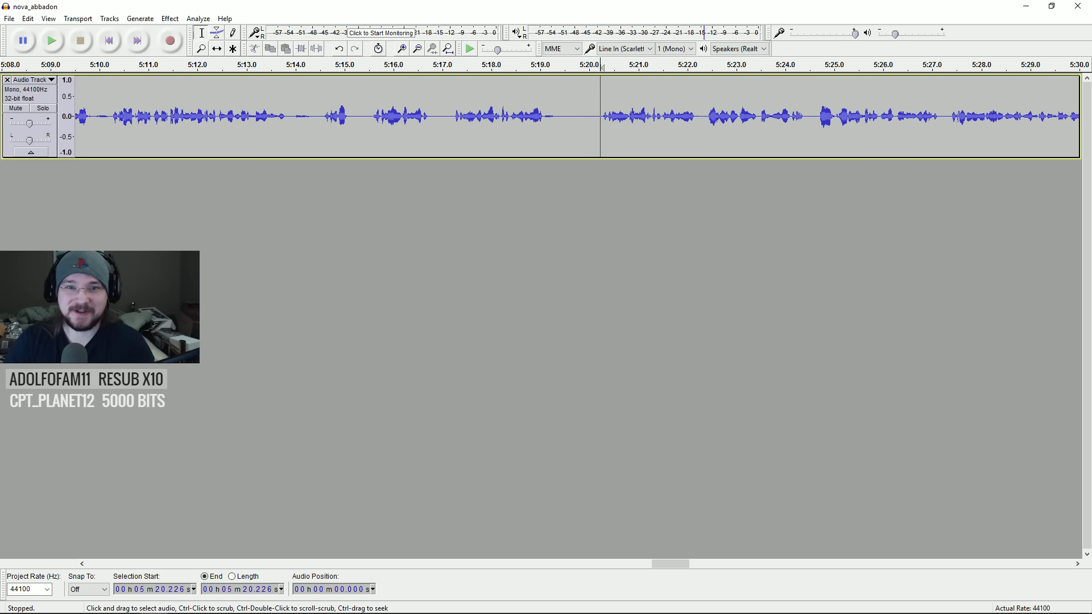
pyautogui.moveTo(322, 116); pyautogui.dragTo(601, 116)
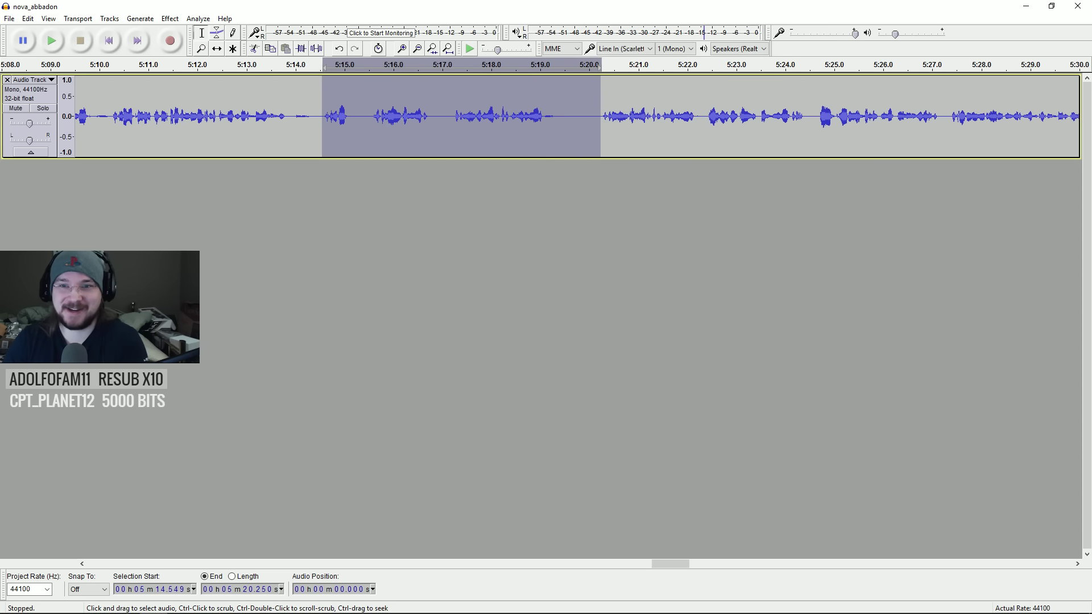
pyautogui.press('Delete')
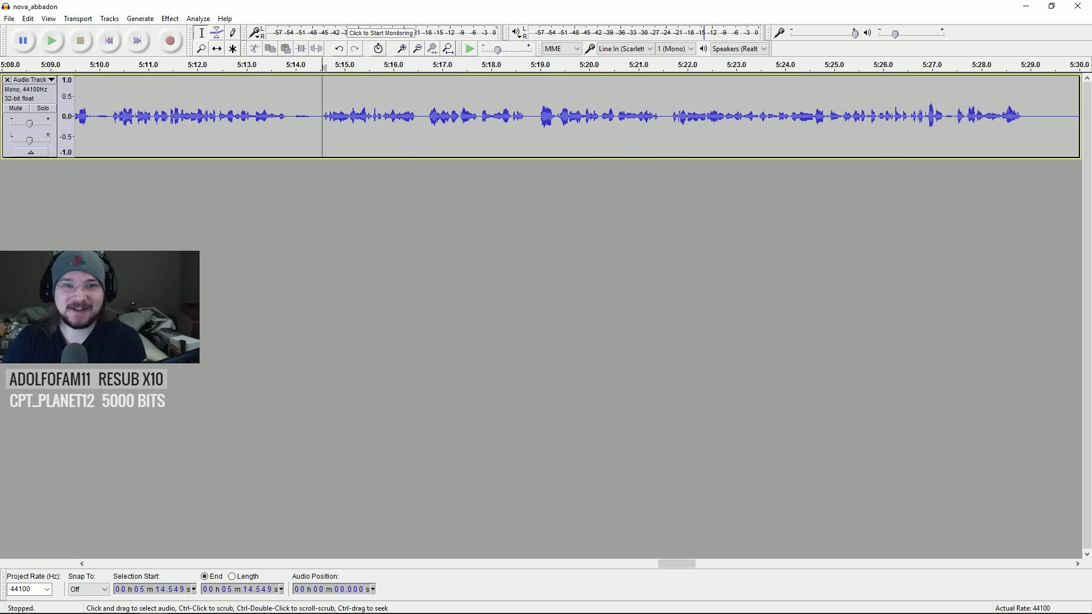
pyautogui.moveTo(317, 117); pyautogui.dragTo(320, 117)
pyautogui.press('Delete')
pyautogui.click(236, 119)
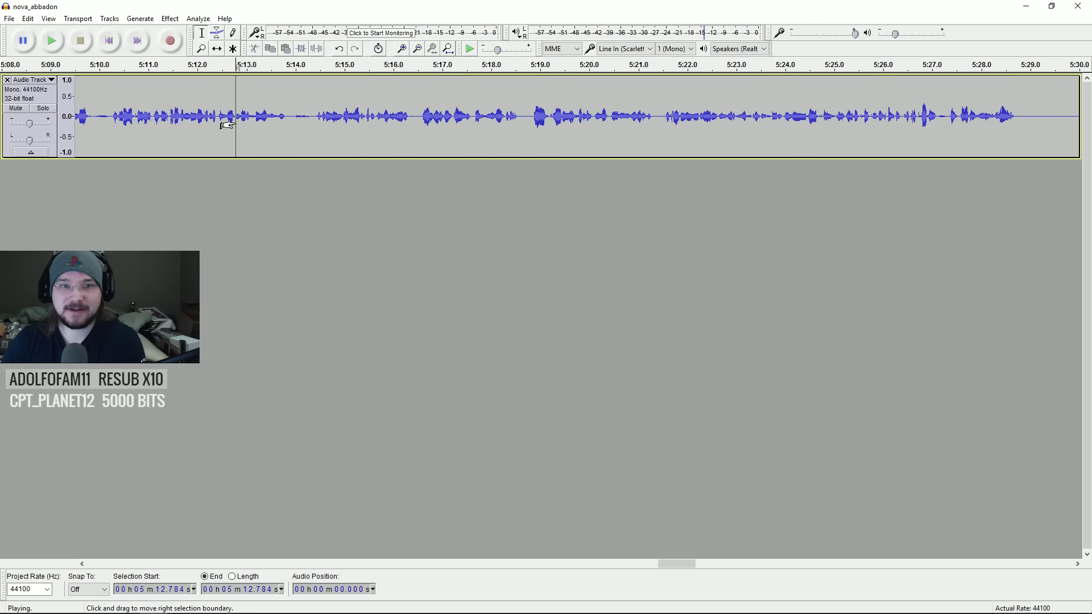
pyautogui.press('space')
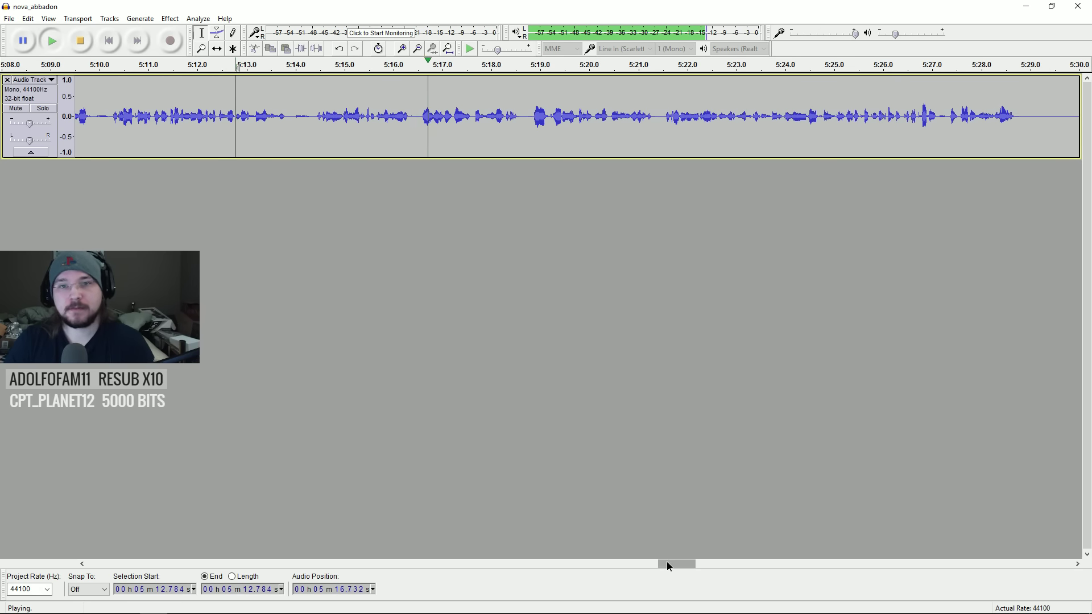
pyautogui.moveTo(666, 561); pyautogui.dragTo(696, 564)
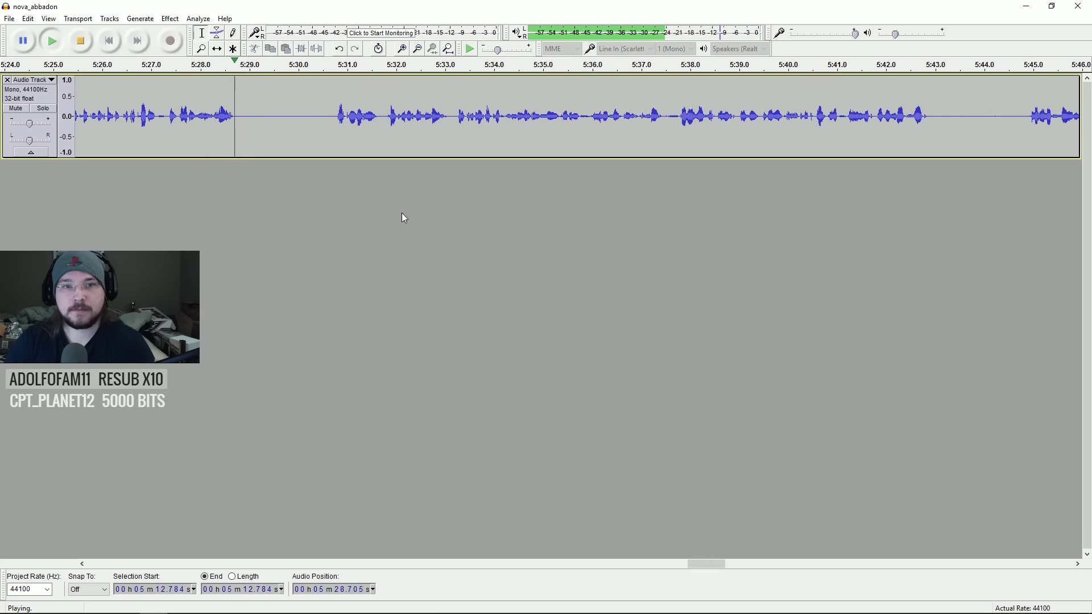
pyautogui.click(337, 117)
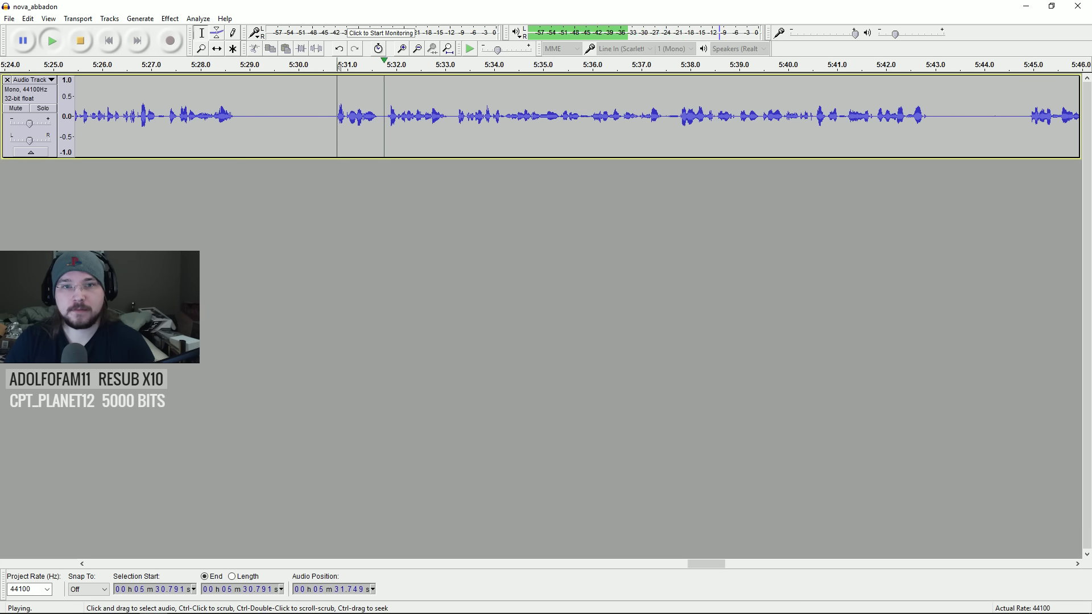
pyautogui.moveTo(245, 66); pyautogui.dragTo(334, 67)
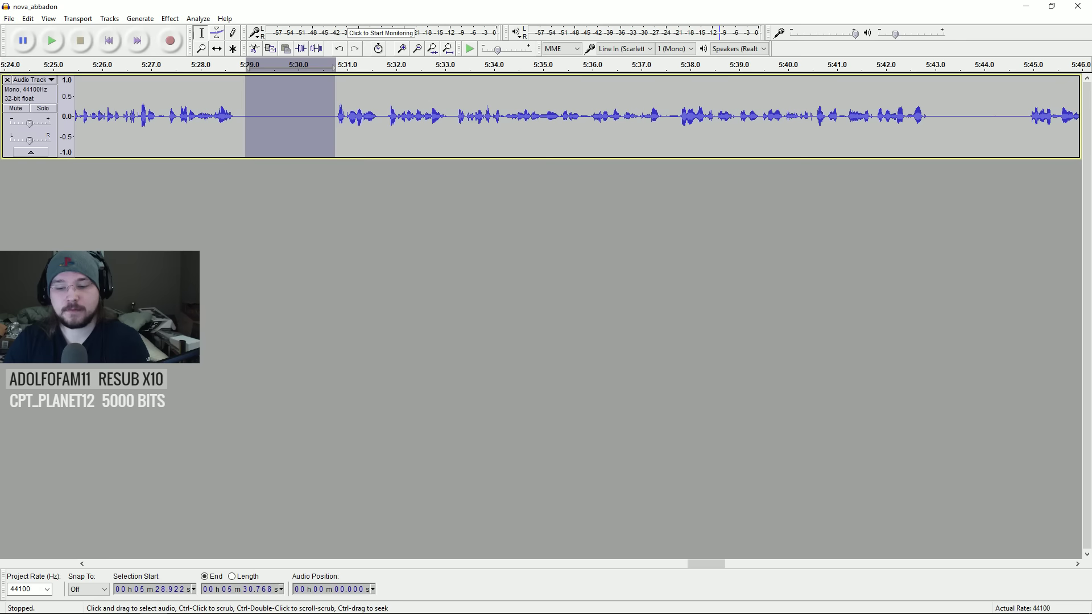
pyautogui.press('Delete')
pyautogui.click(219, 132)
pyautogui.press('space')
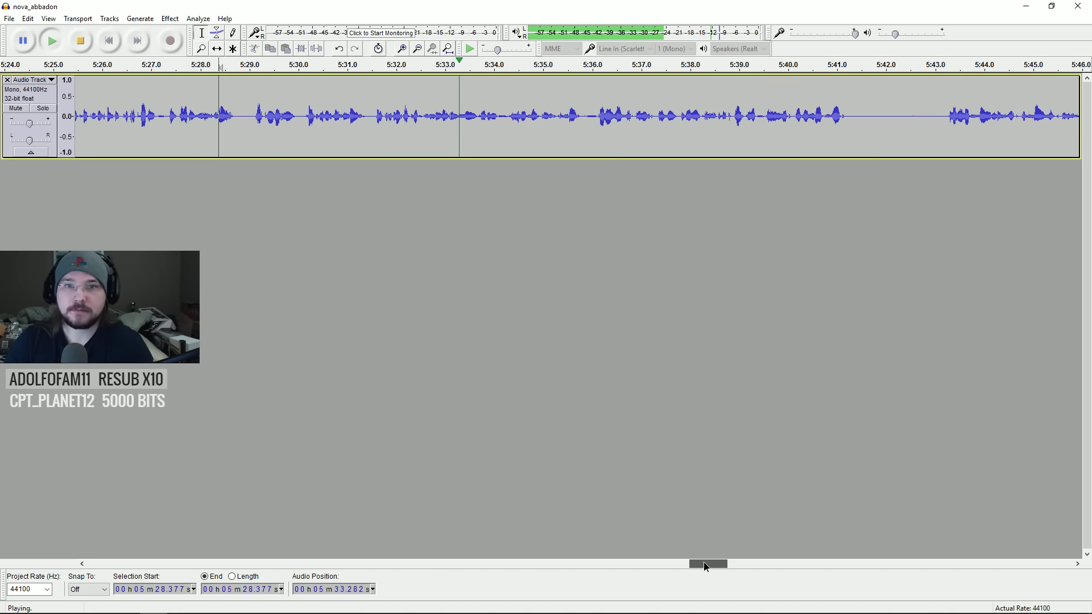
pyautogui.moveTo(703, 563); pyautogui.dragTo(721, 563)
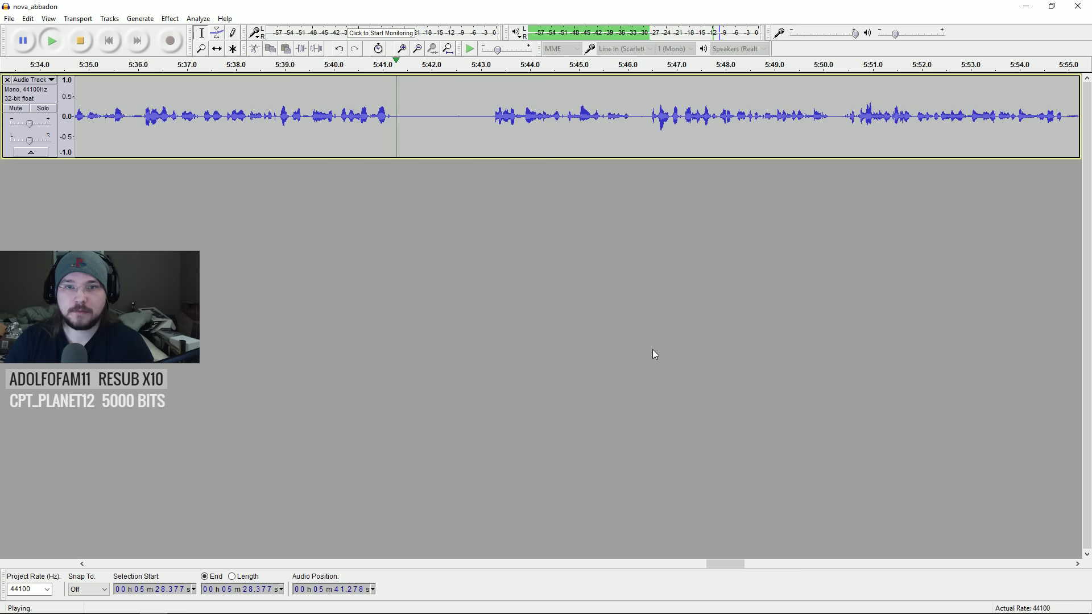
pyautogui.click(494, 113)
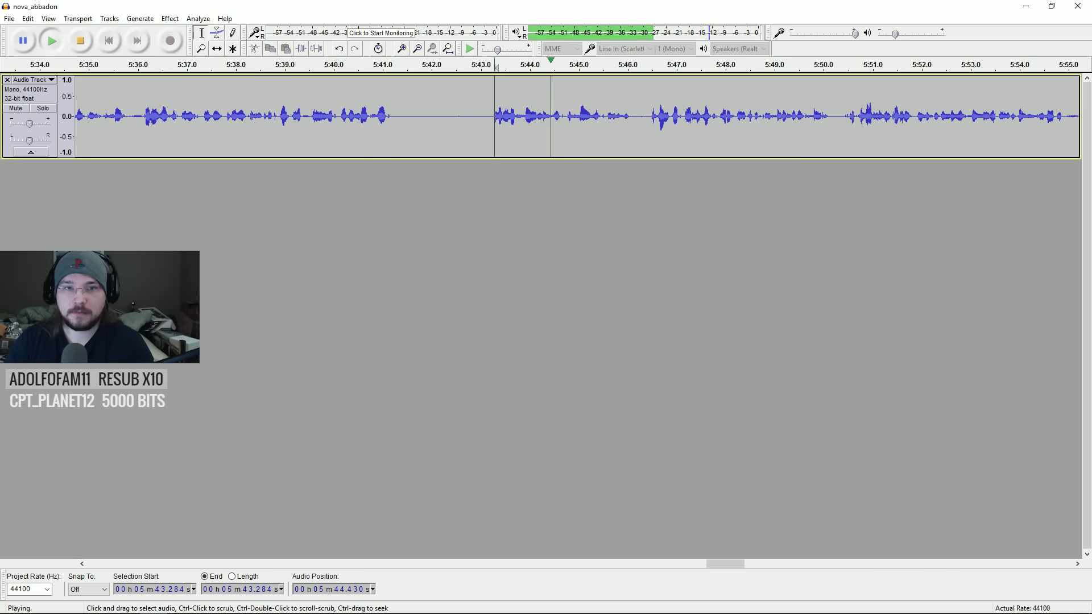
pyautogui.click(278, 128)
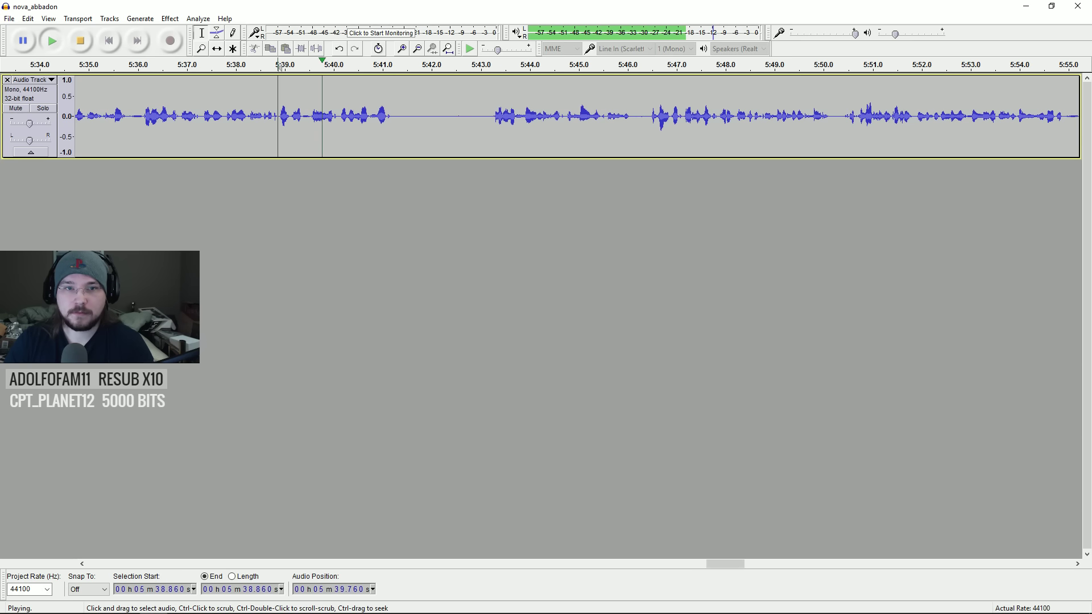
pyautogui.press('space')
pyautogui.moveTo(310, 113); pyautogui.dragTo(493, 114)
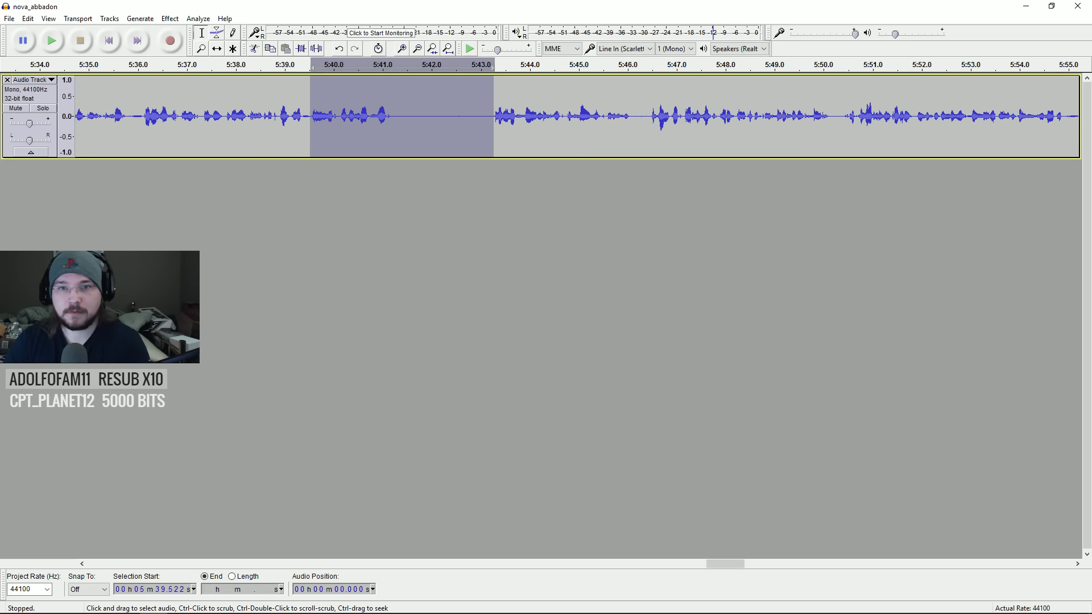
pyautogui.press('Delete')
pyautogui.click(289, 126)
pyautogui.press('space')
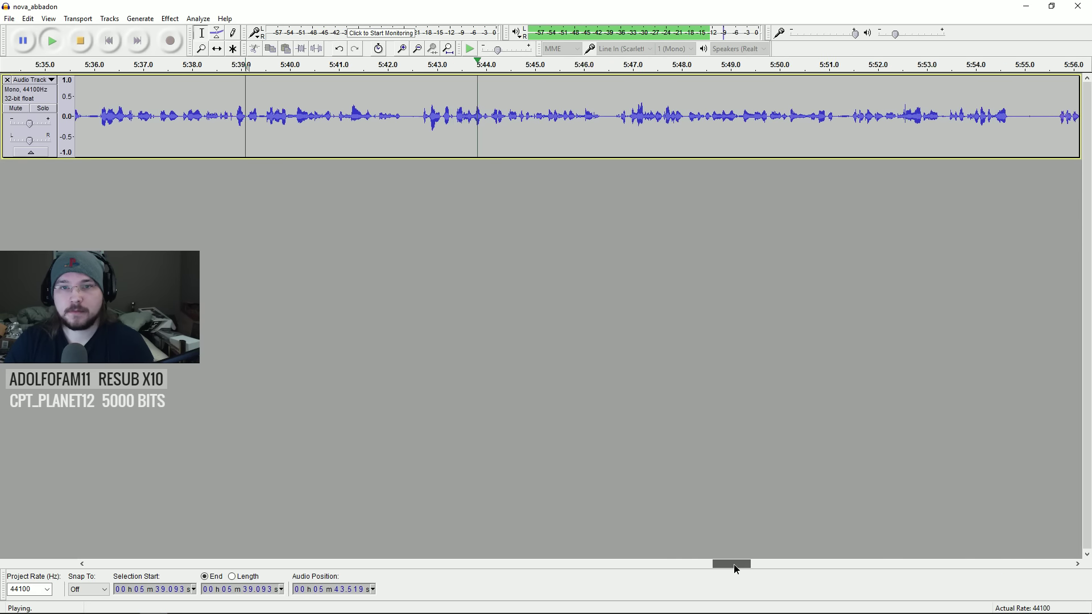
pyautogui.moveTo(733, 564); pyautogui.dragTo(742, 564)
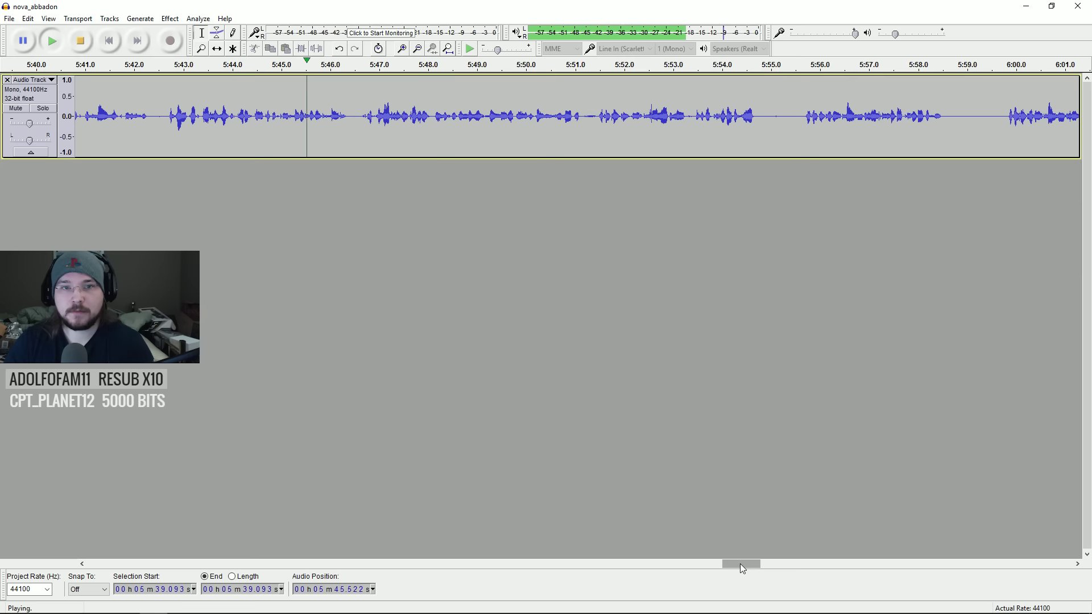
pyautogui.moveTo(735, 564); pyautogui.dragTo(742, 564)
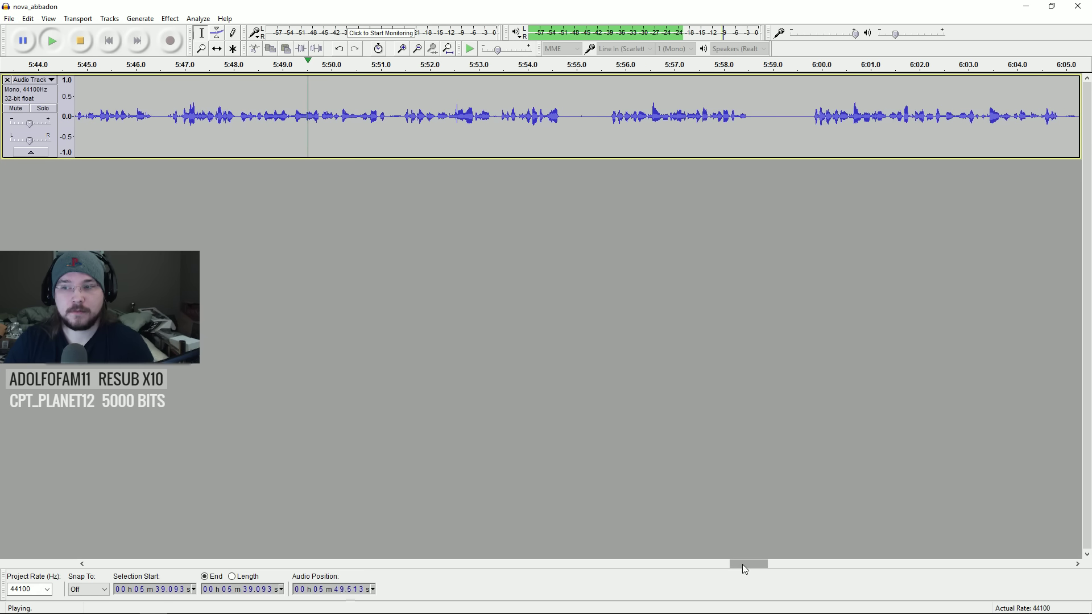
pyautogui.moveTo(742, 564); pyautogui.dragTo(743, 564)
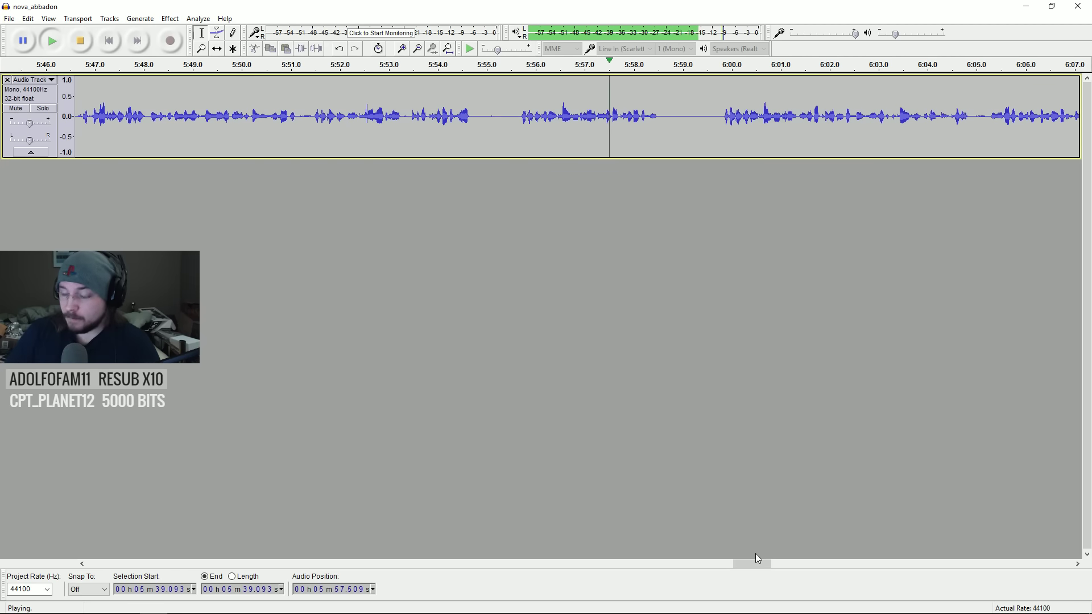
pyautogui.press('space')
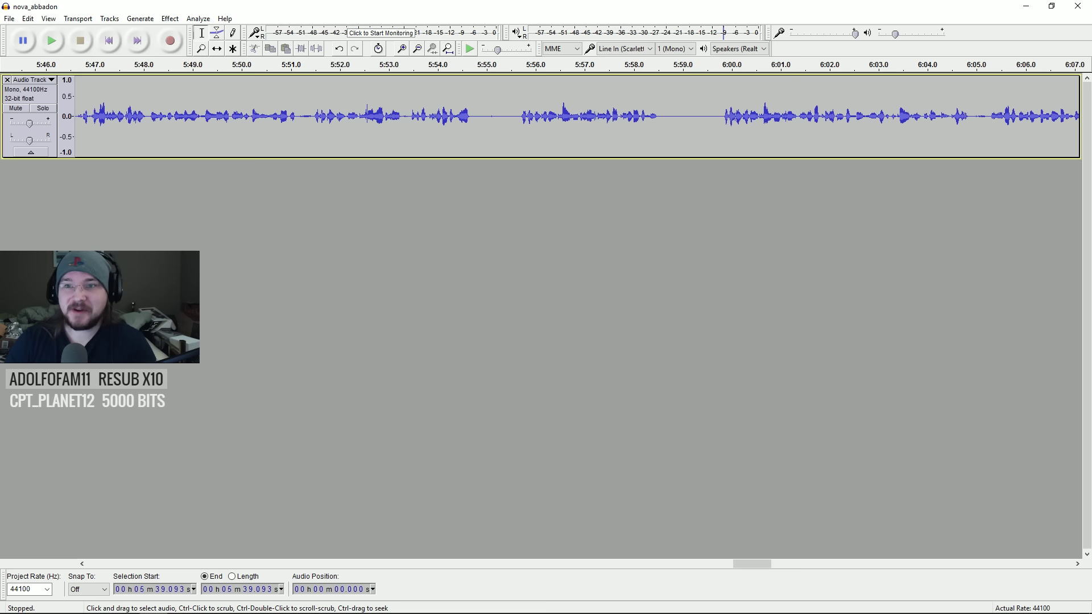
pyautogui.click(715, 116)
pyautogui.press('space')
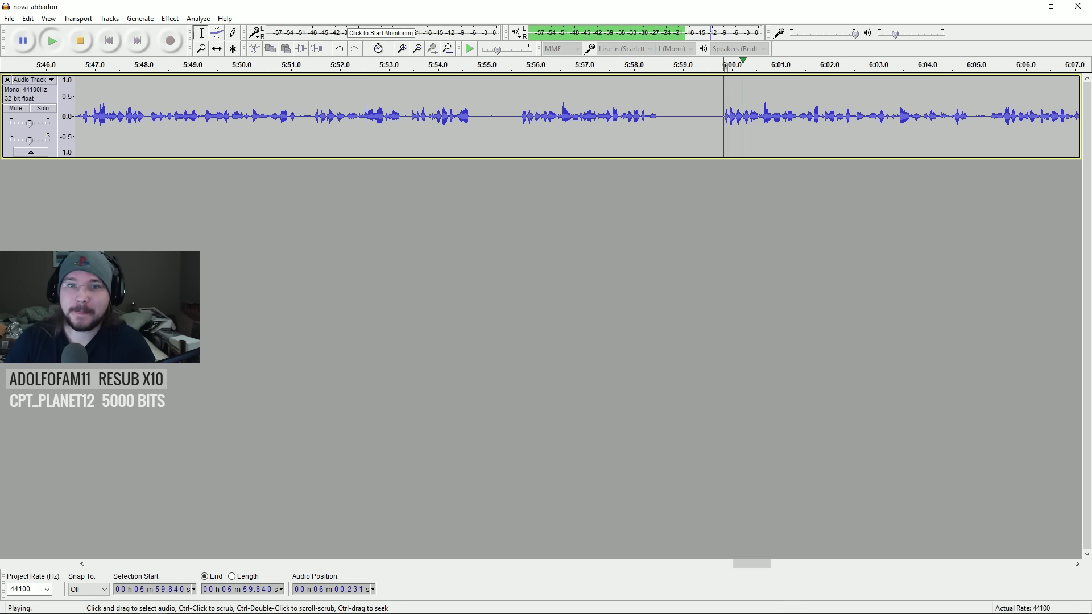
pyautogui.press('space')
pyautogui.click(312, 116)
pyautogui.press('space')
pyautogui.press('space')
pyautogui.moveTo(313, 116); pyautogui.dragTo(721, 126)
pyautogui.press('Delete')
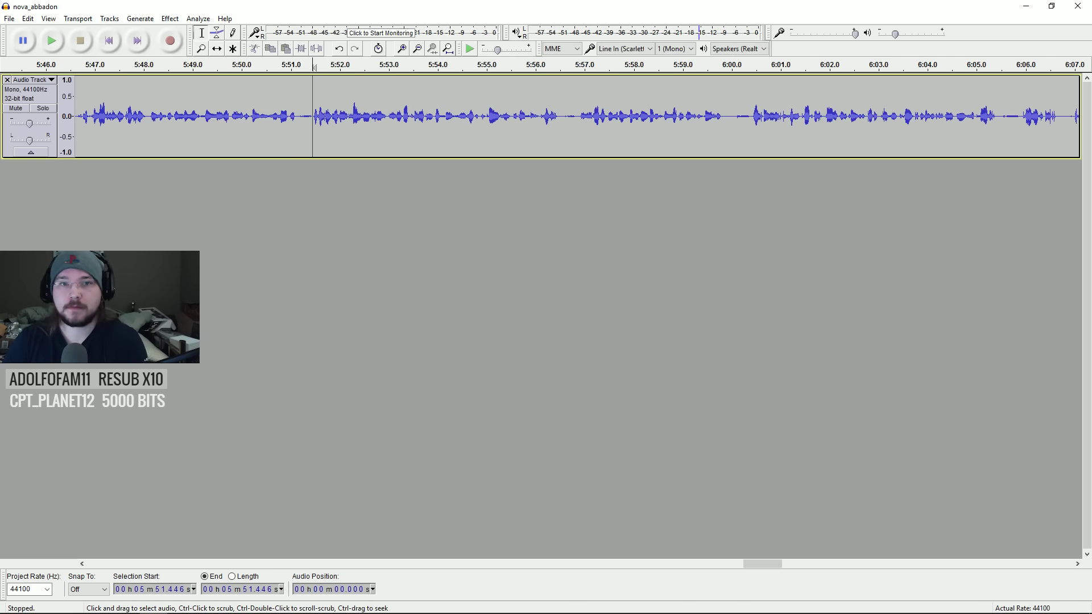
pyautogui.click(277, 116)
pyautogui.press('space')
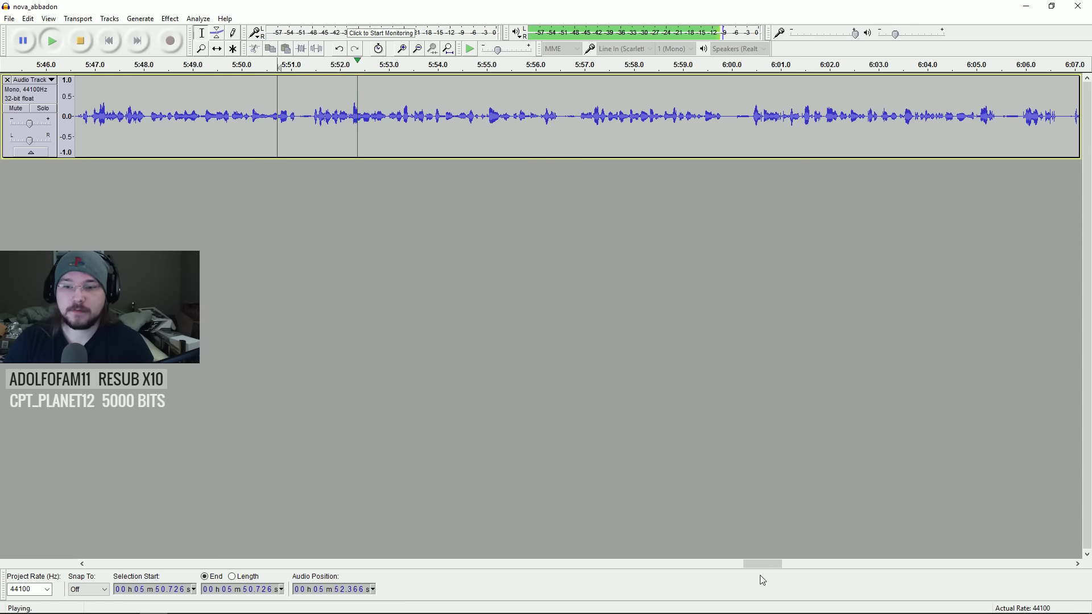
pyautogui.moveTo(752, 565); pyautogui.dragTo(756, 564)
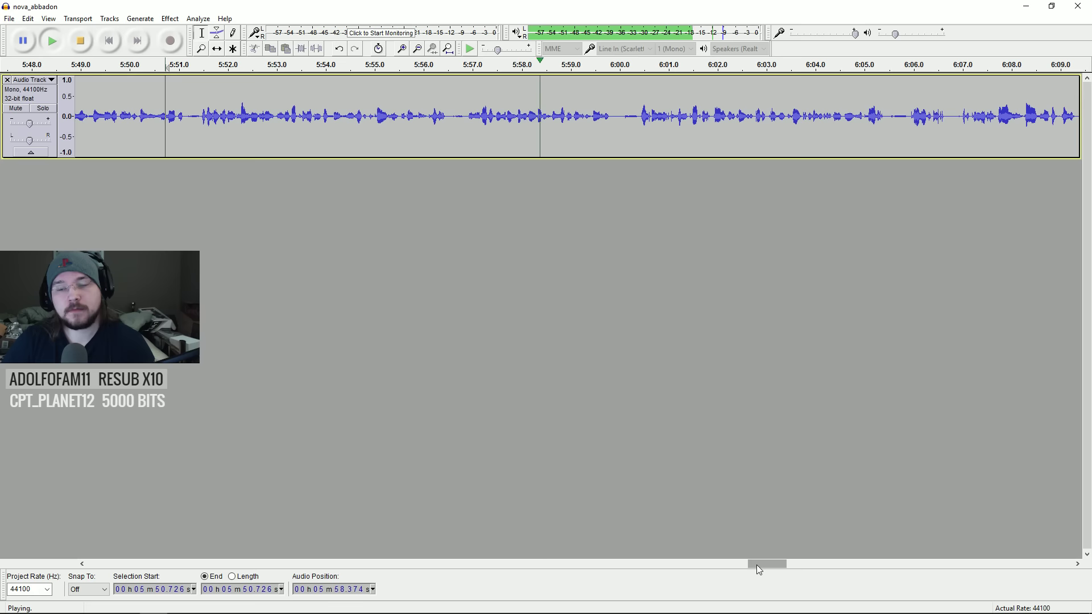
pyautogui.moveTo(757, 565); pyautogui.dragTo(774, 565)
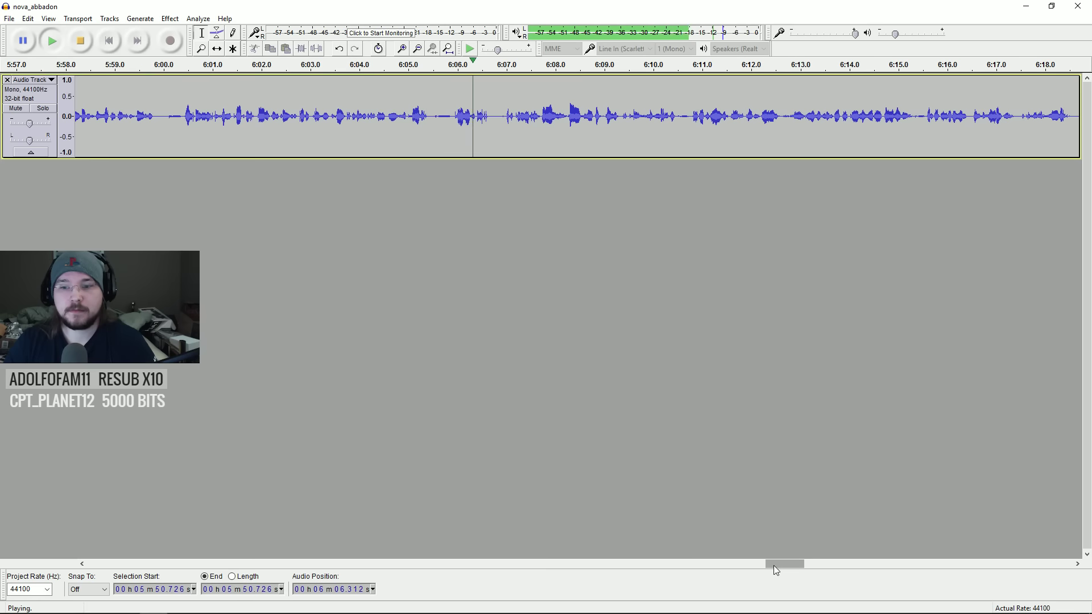
pyautogui.moveTo(773, 565); pyautogui.dragTo(776, 564)
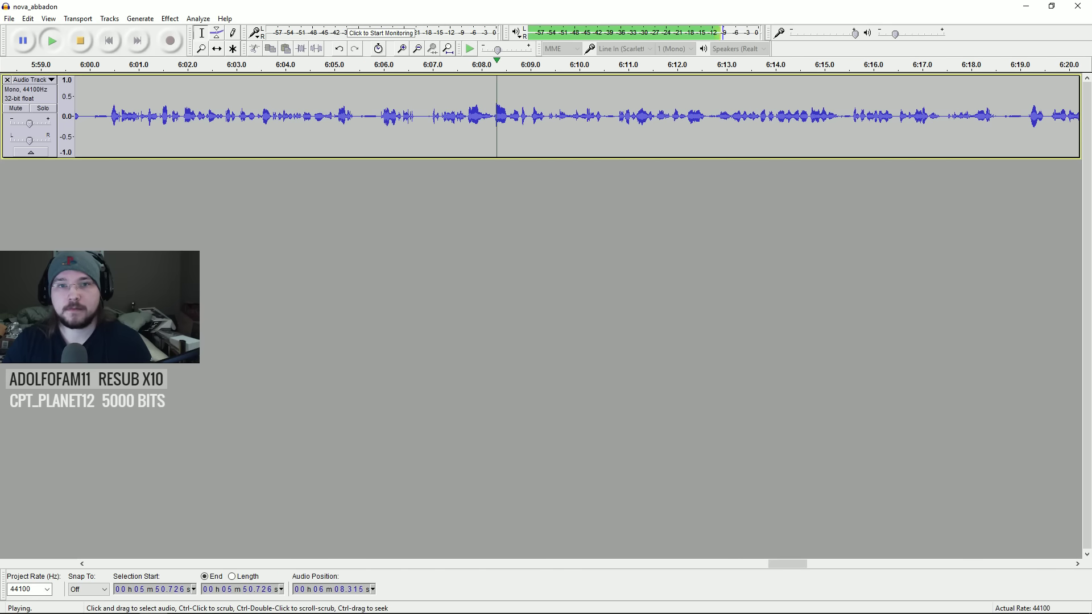
pyautogui.moveTo(377, 114); pyautogui.dragTo(429, 114)
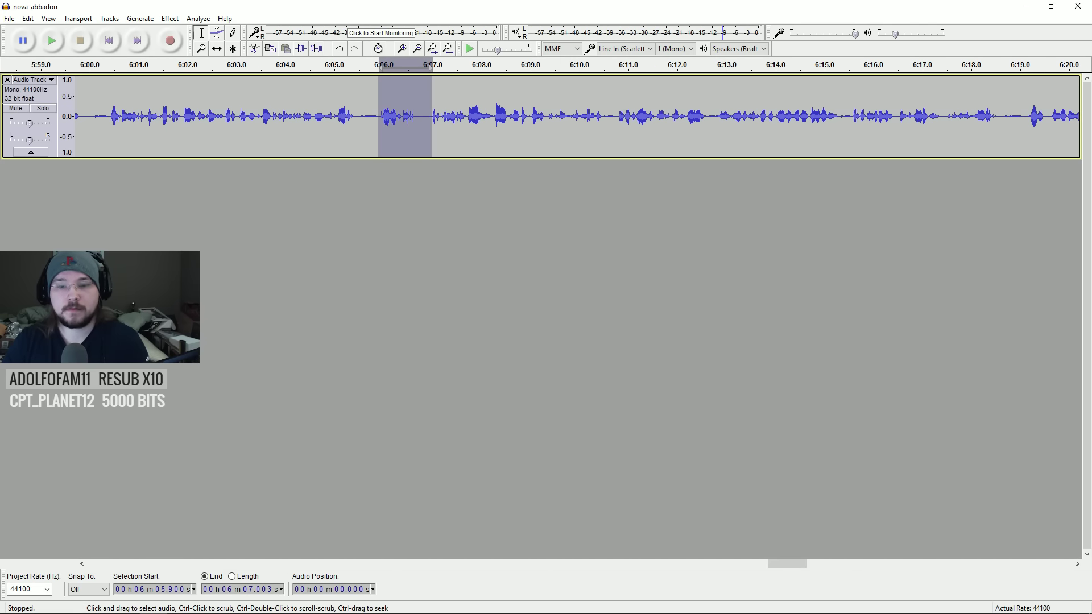
pyautogui.press('Delete')
pyautogui.click(331, 114)
pyautogui.press('space')
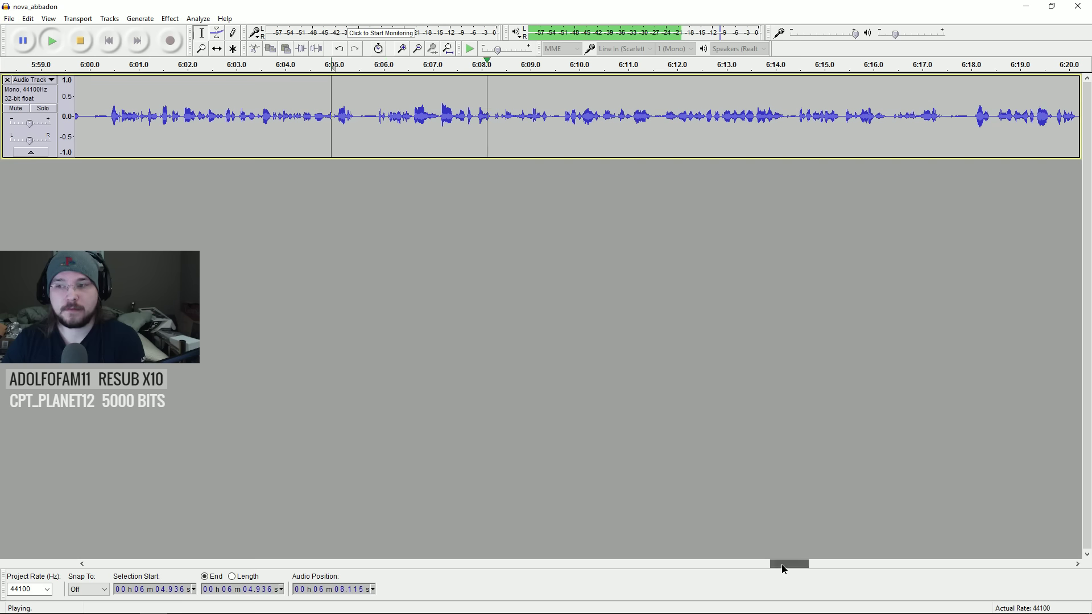
pyautogui.moveTo(781, 564); pyautogui.dragTo(786, 564)
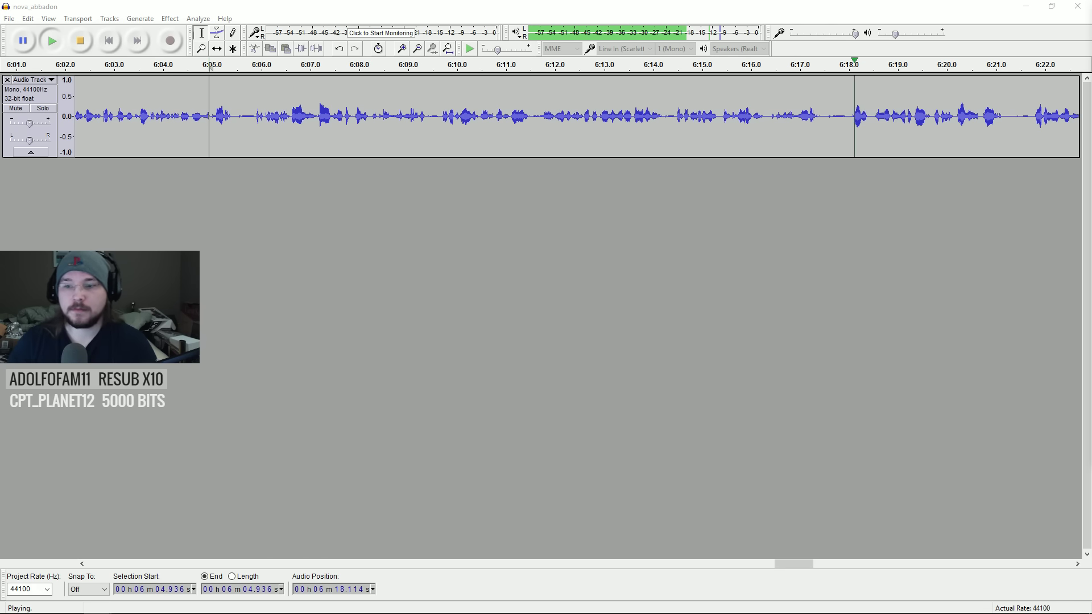
pyautogui.moveTo(792, 564); pyautogui.dragTo(822, 554)
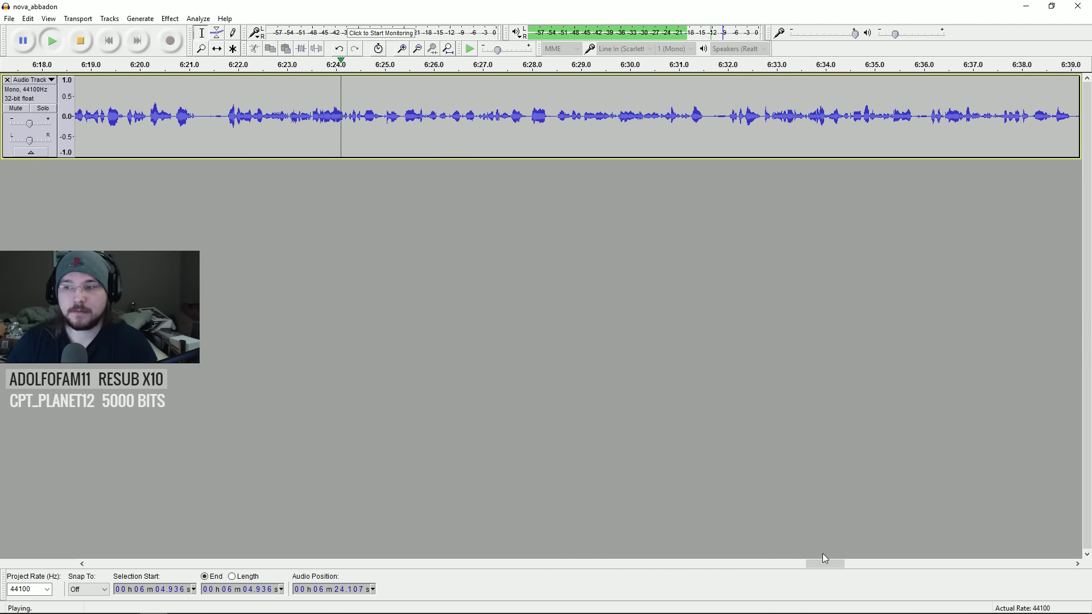
pyautogui.moveTo(819, 565); pyautogui.dragTo(821, 565)
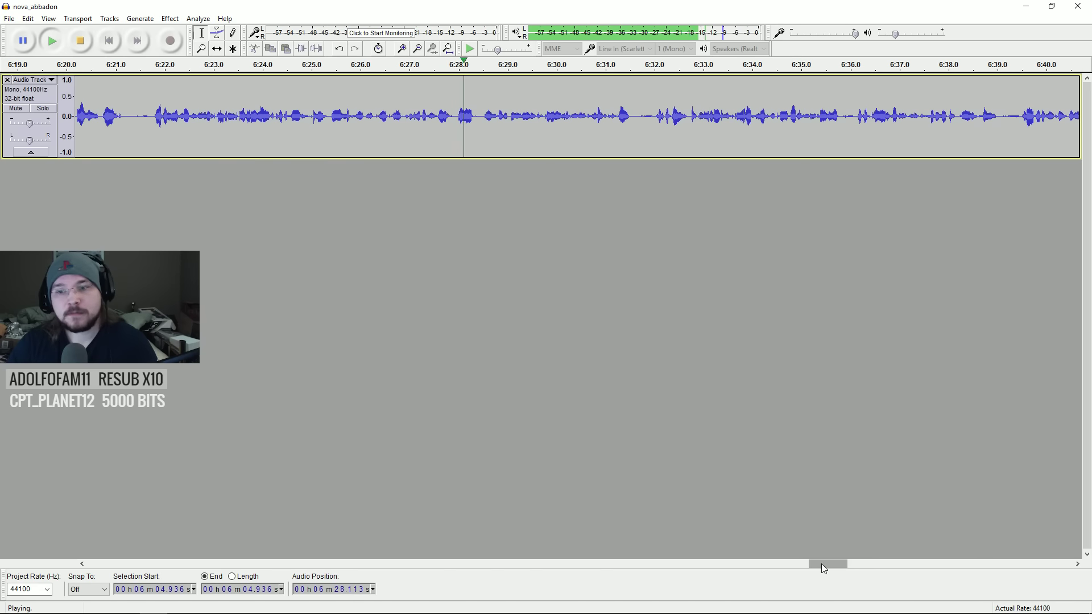
pyautogui.moveTo(821, 564); pyautogui.dragTo(831, 564)
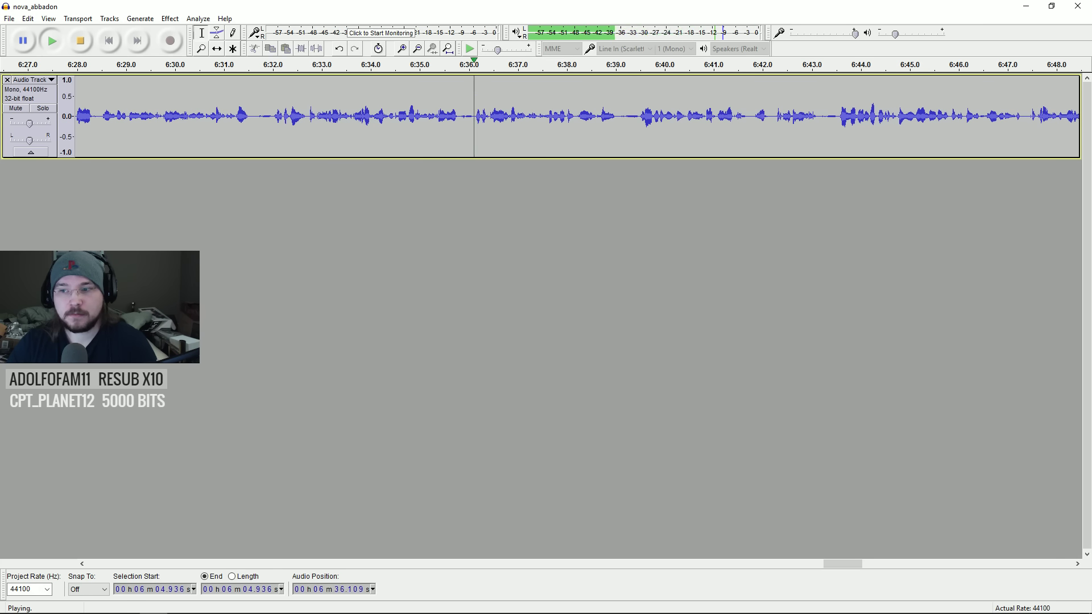
pyautogui.moveTo(831, 565); pyautogui.dragTo(850, 557)
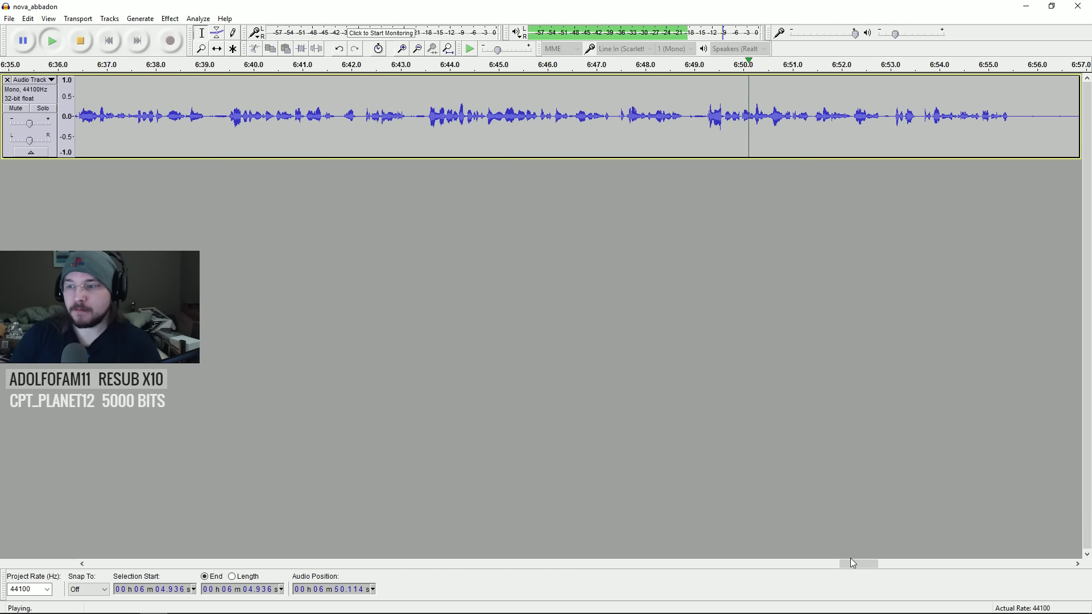
pyautogui.moveTo(850, 563); pyautogui.dragTo(861, 561)
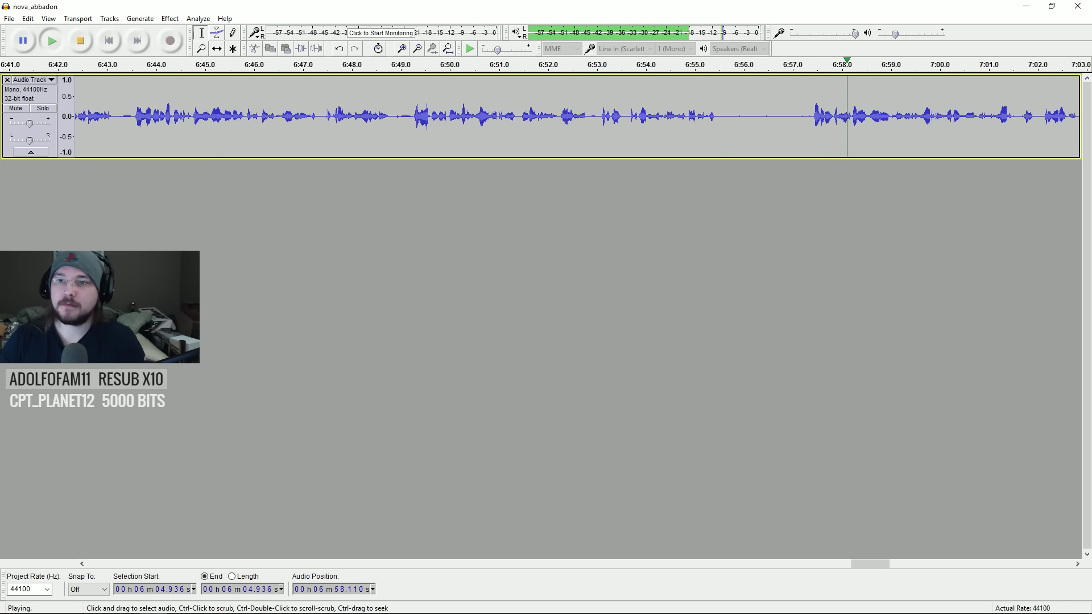
pyautogui.press('space')
# - Silence and delete the pause from 6:55.7 to 6:57.2, then replay across the cut
pyautogui.moveTo(720, 114); pyautogui.dragTo(810, 113)
pyautogui.hotkey('ctrl', 'l')
pyautogui.press('Return')
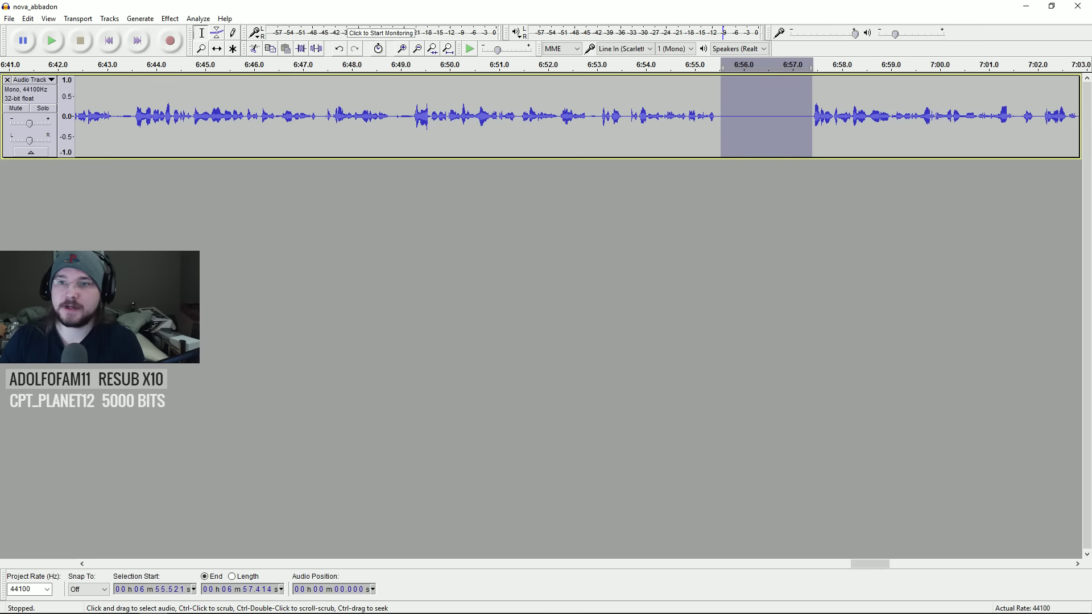
pyautogui.click(714, 114)
pyautogui.moveTo(728, 113); pyautogui.dragTo(801, 114)
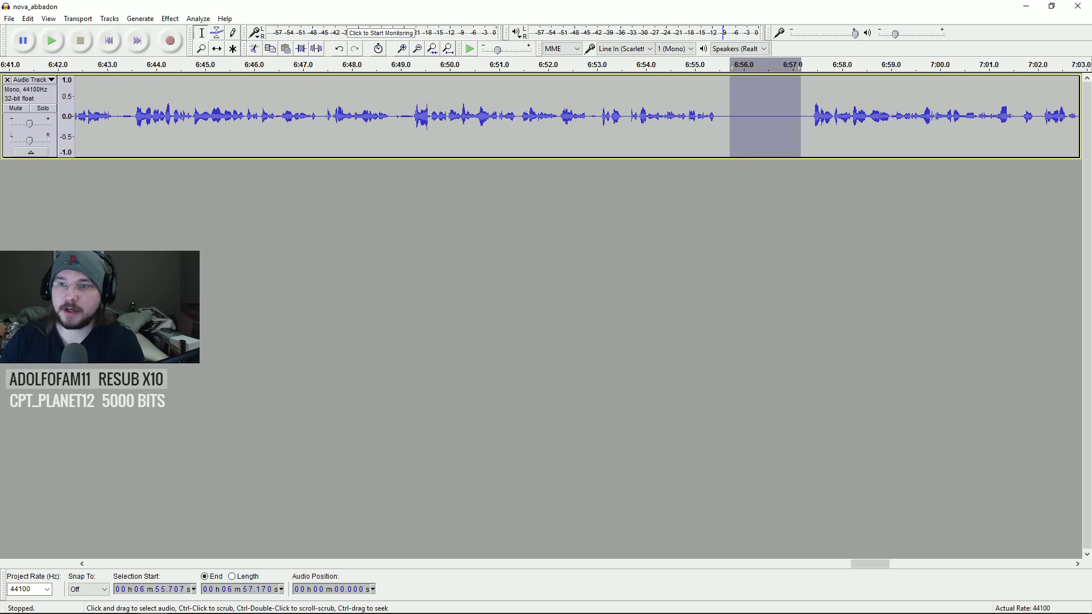
pyautogui.press('Delete')
pyautogui.click(680, 134)
pyautogui.press('space')
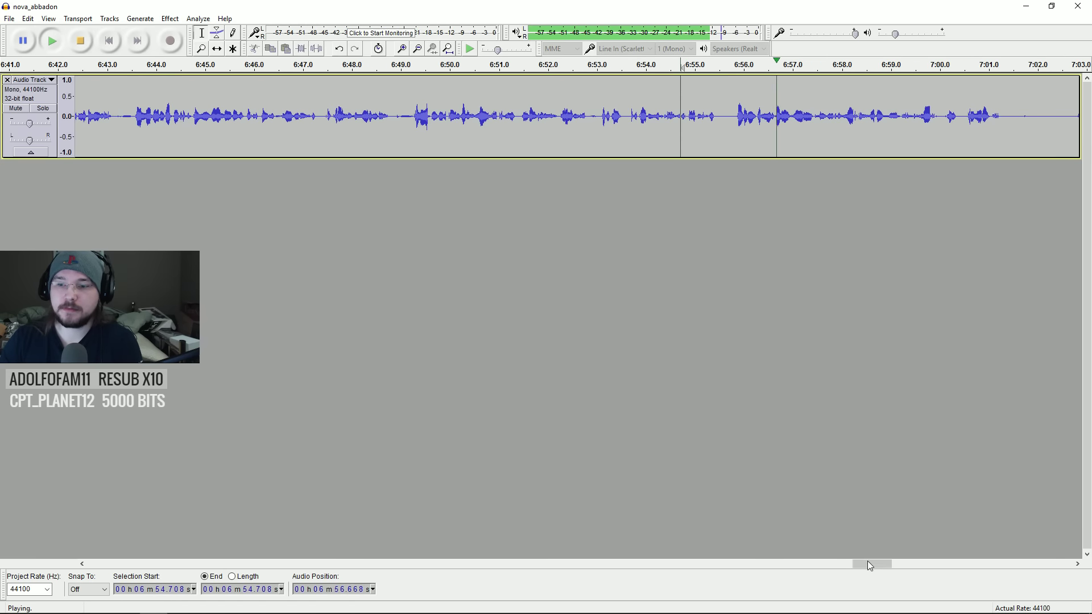
pyautogui.moveTo(868, 560); pyautogui.dragTo(886, 561)
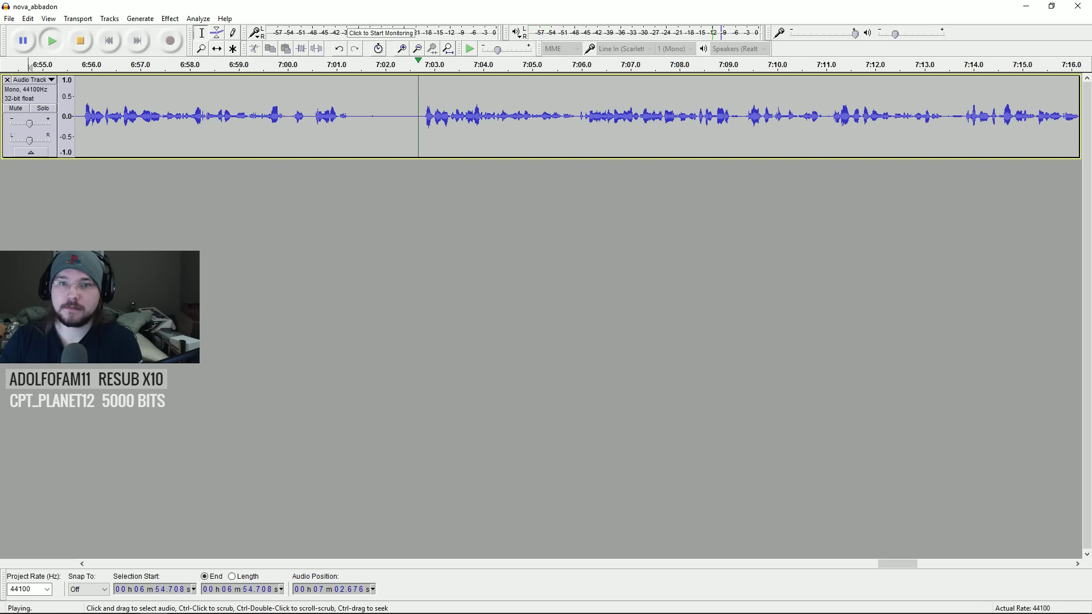
pyautogui.click(354, 131)
# - Silence and delete the 7:01.5–7:02.5 gap, then review playback up to 7:24.7
pyautogui.moveTo(354, 131); pyautogui.dragTo(423, 131)
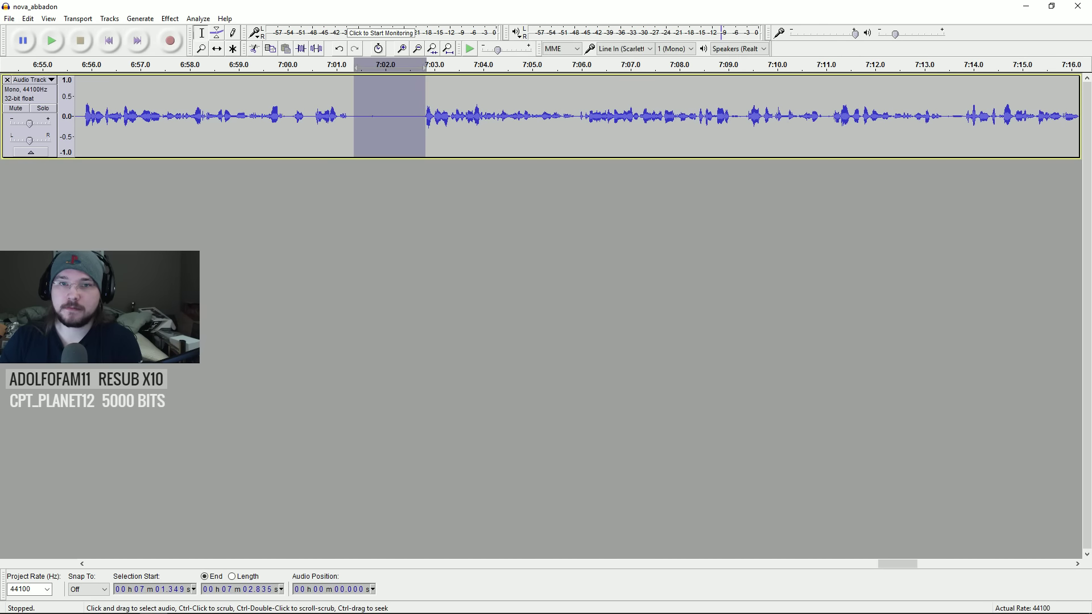
pyautogui.hotkey('ctrl', 'l')
pyautogui.click(581, 339)
pyautogui.moveTo(360, 125); pyautogui.dragTo(411, 125)
pyautogui.press('Delete')
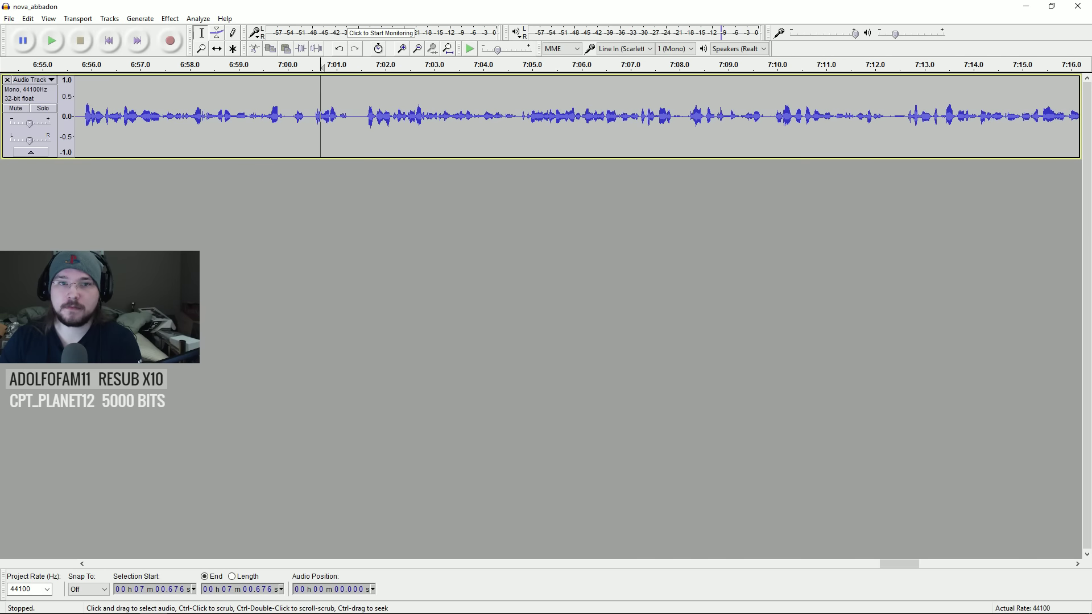
pyautogui.press('space')
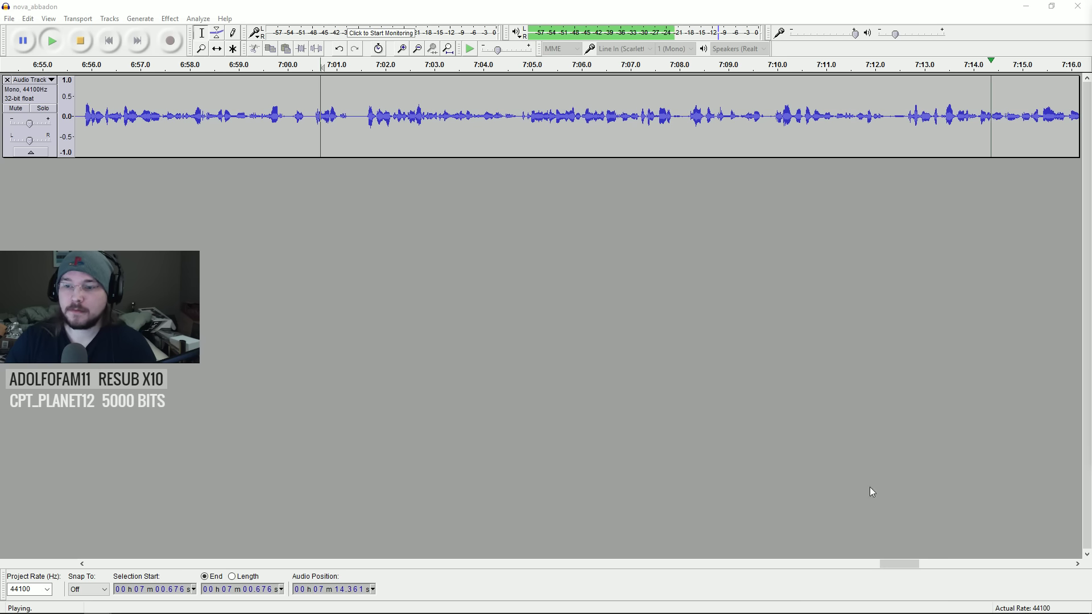
pyautogui.moveTo(893, 565); pyautogui.dragTo(926, 565)
pyautogui.click(552, 135)
# - Delete the flubbed line from 7:18.8 to 7:24.8 and play back from 7:17.8
pyautogui.press('space')
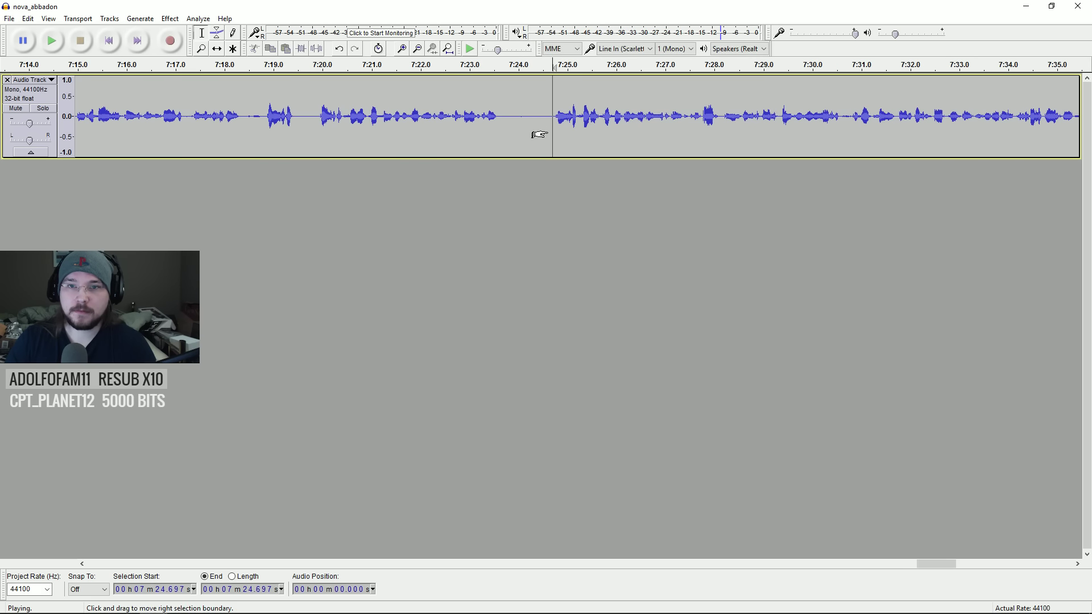
pyautogui.press('space')
pyautogui.click(257, 127)
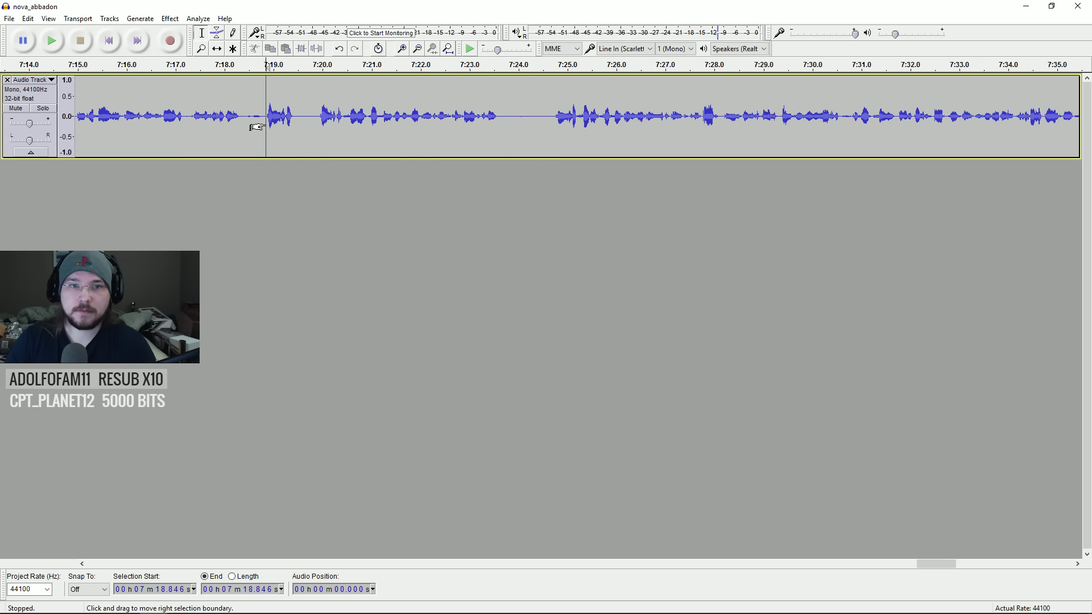
pyautogui.moveTo(257, 127); pyautogui.dragTo(546, 131)
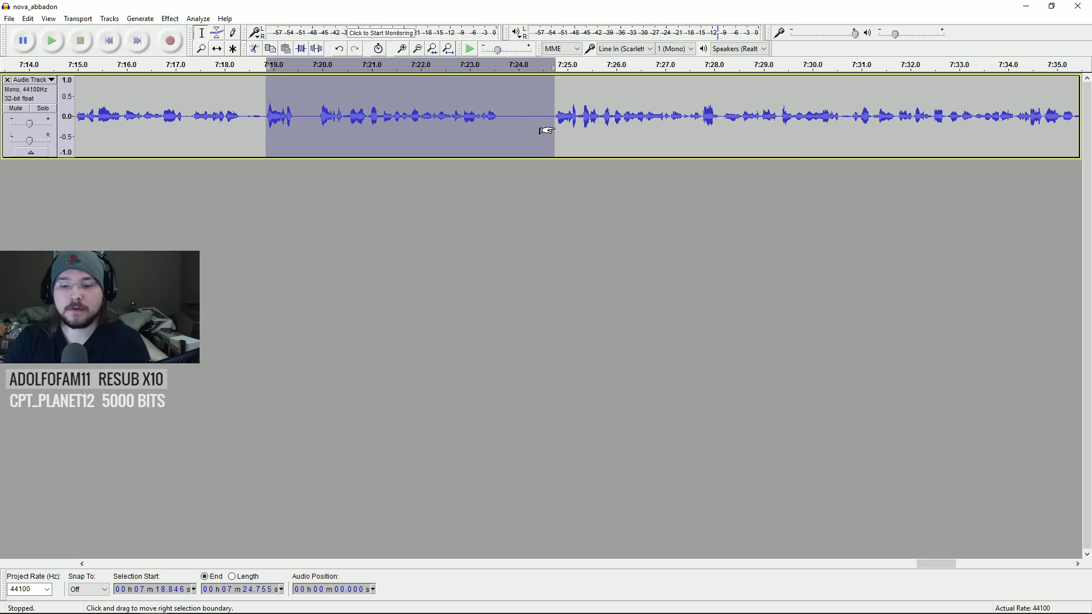
pyautogui.press('Delete')
pyautogui.click(212, 127)
pyautogui.press('space')
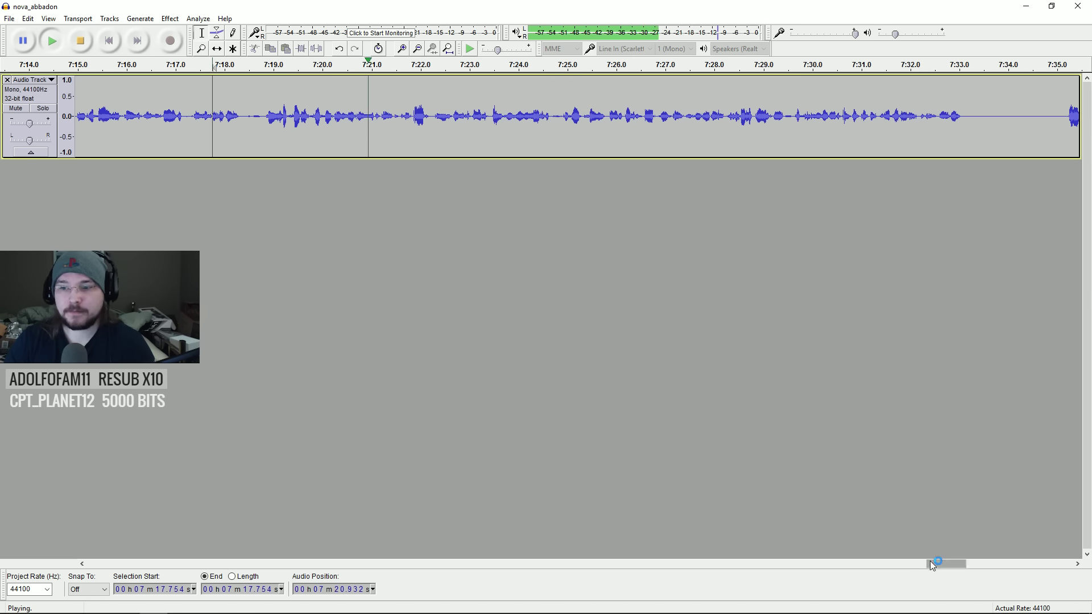
pyautogui.moveTo(933, 562); pyautogui.dragTo(941, 564)
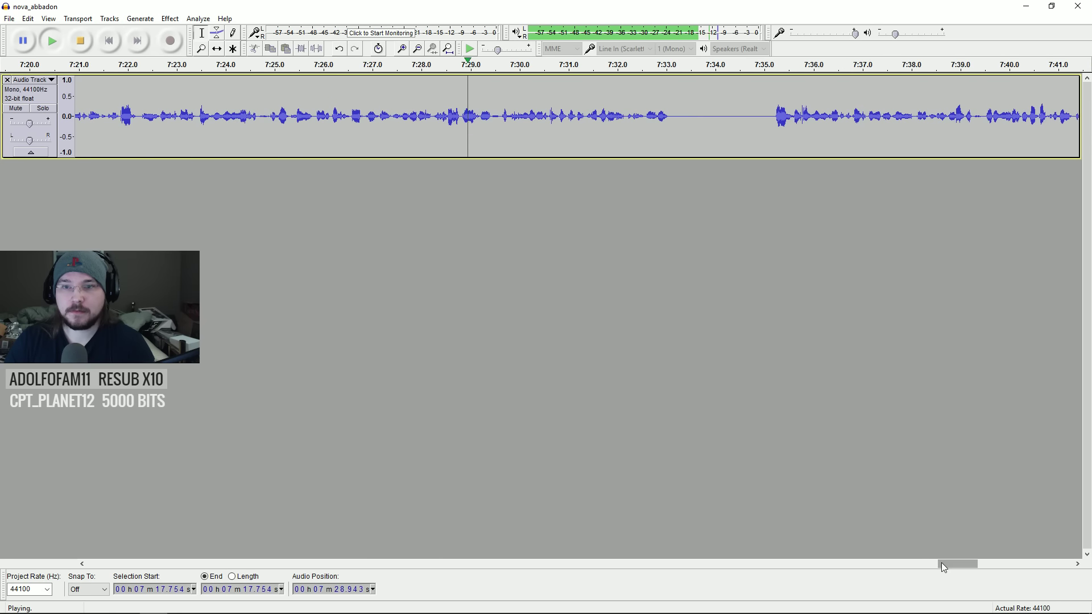
pyautogui.moveTo(941, 562); pyautogui.dragTo(961, 563)
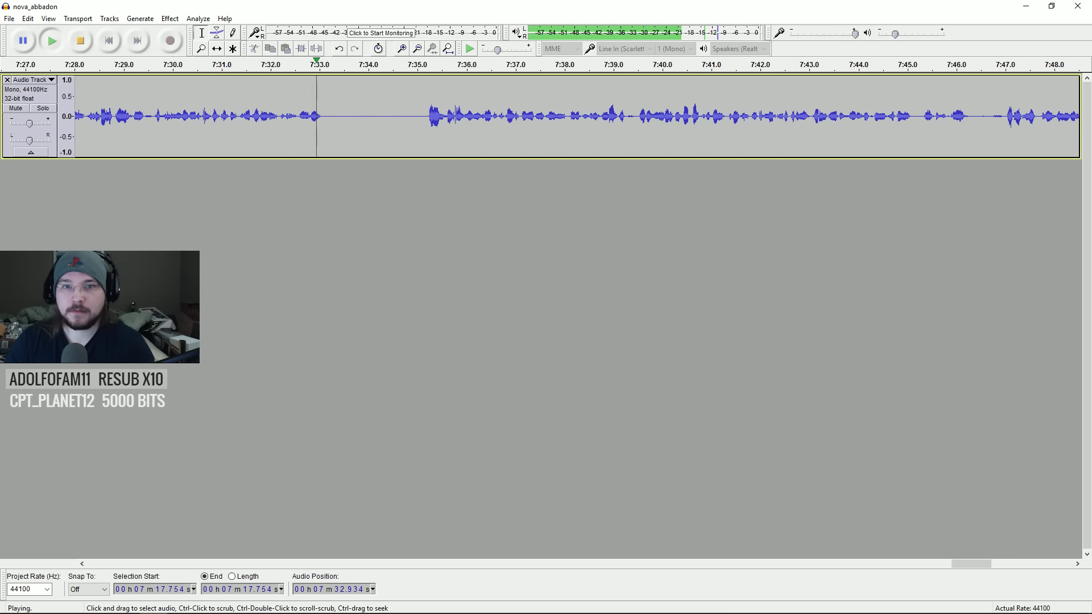
# - Remove the pause around 7:33–7:35 and review playback, stopping at 7:52.8
pyautogui.click(431, 117)
pyautogui.press('space')
pyautogui.moveTo(332, 116); pyautogui.dragTo(423, 116)
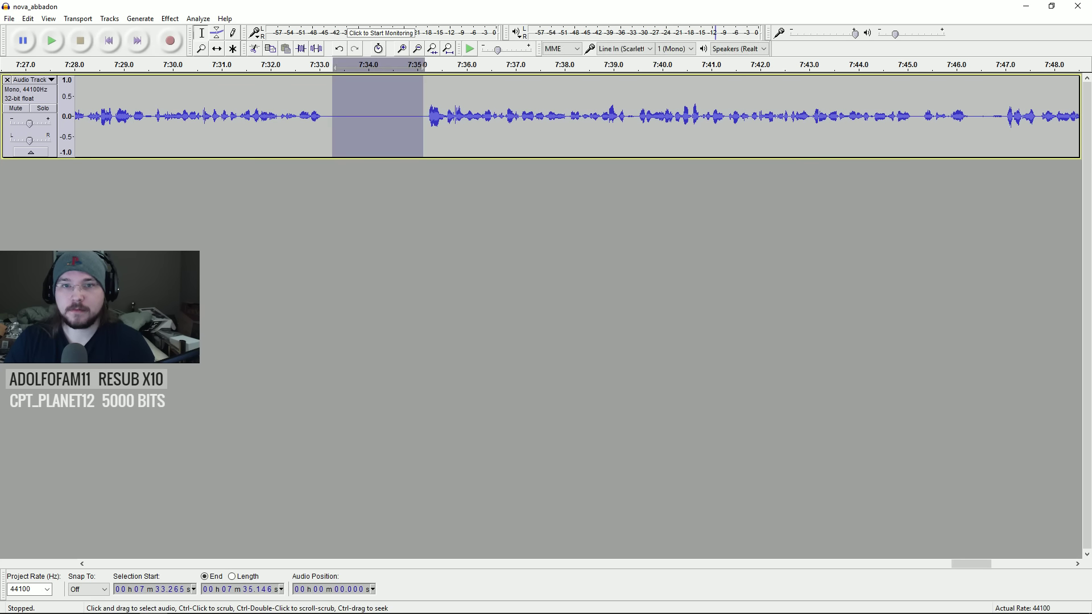
pyautogui.press('Delete')
pyautogui.click(286, 132)
pyautogui.press('space')
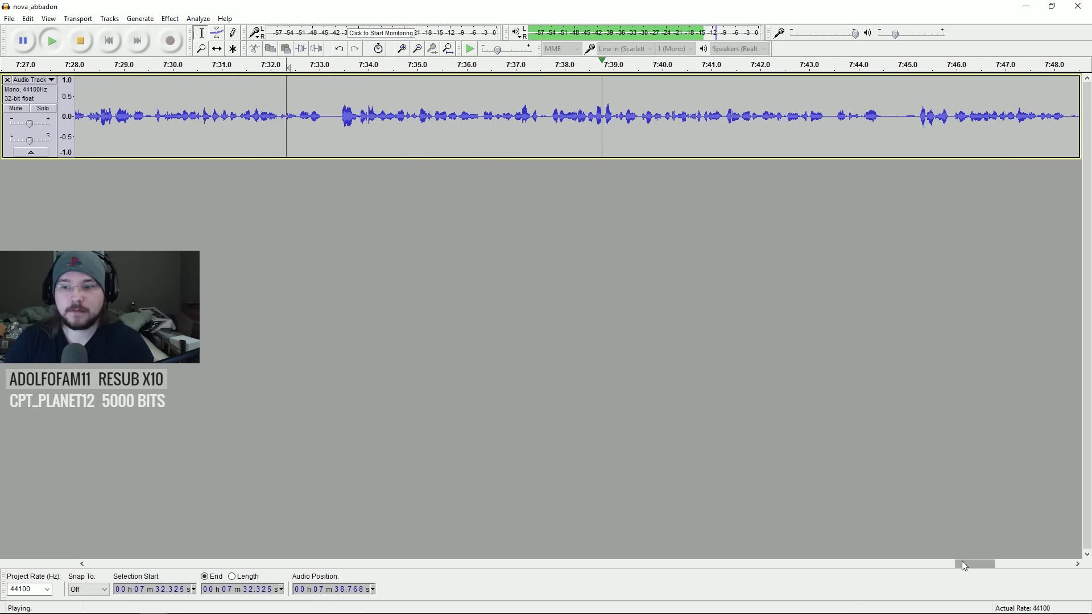
pyautogui.moveTo(961, 562); pyautogui.dragTo(970, 562)
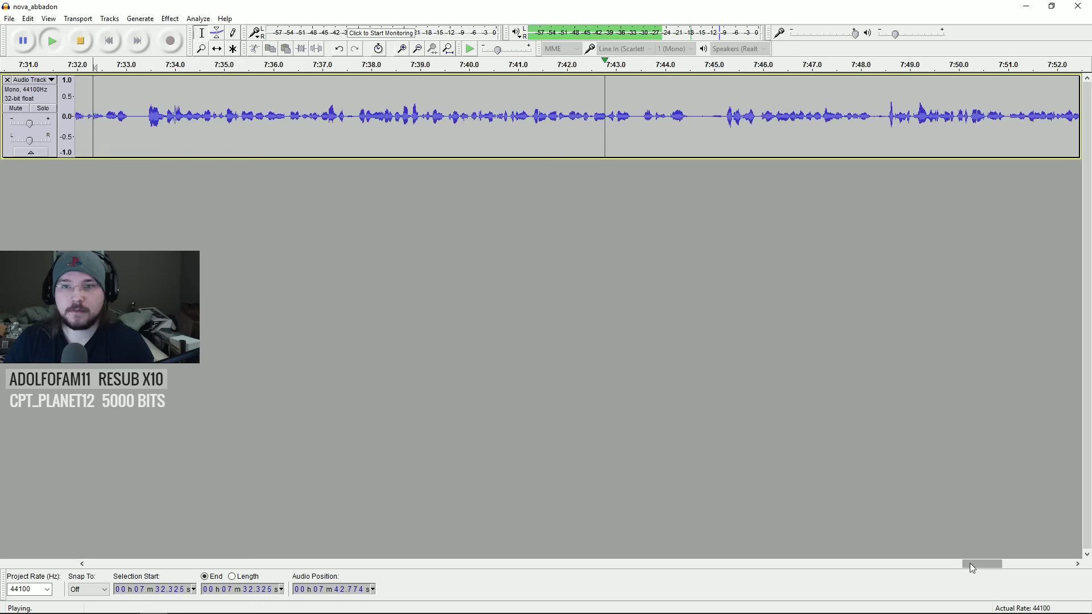
pyautogui.moveTo(970, 562); pyautogui.dragTo(994, 565)
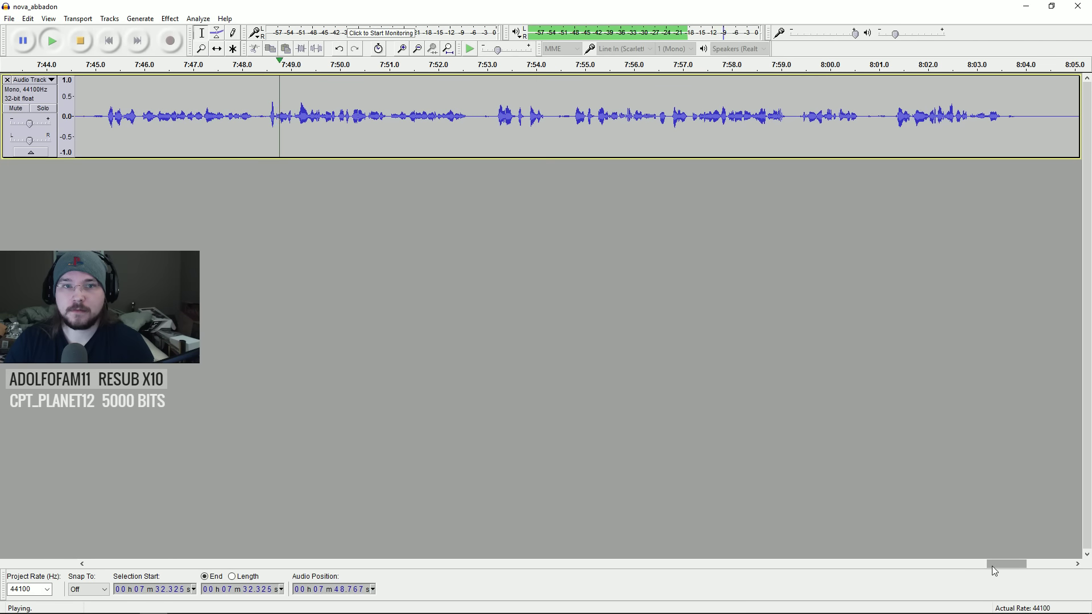
pyautogui.moveTo(1001, 566); pyautogui.dragTo(1006, 563)
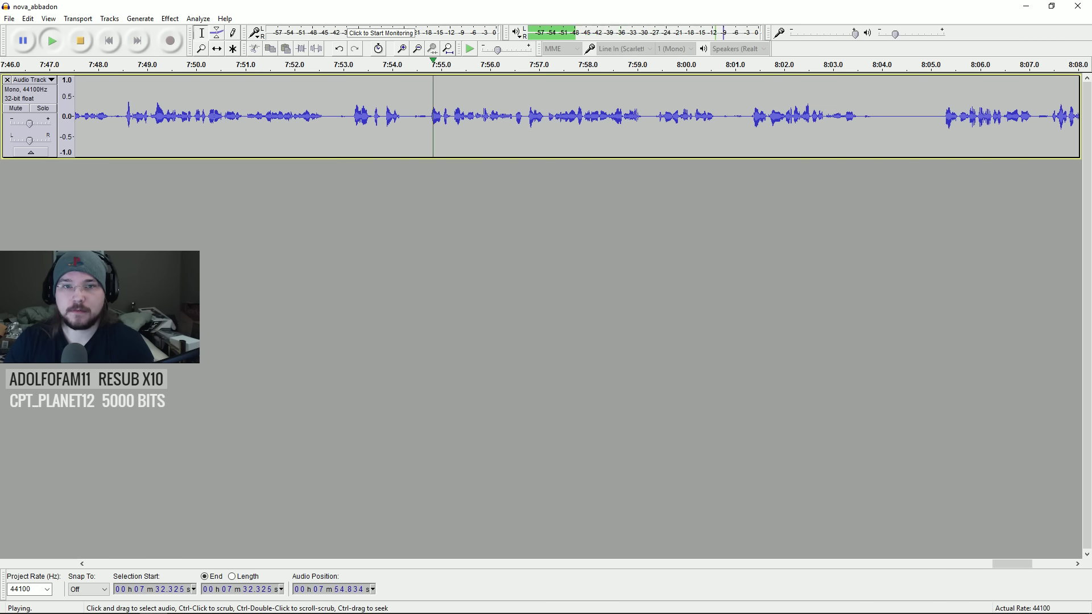
pyautogui.click(332, 132)
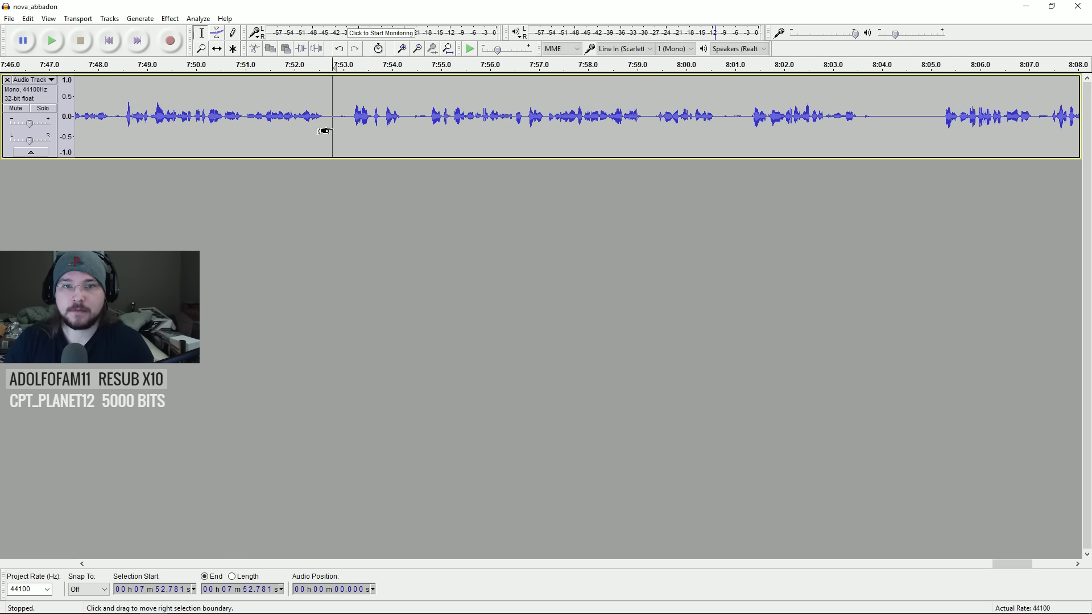
# - Cut 7:52.8–7:54.7 and replay from 7:52.0 to check the edit
pyautogui.moveTo(331, 131); pyautogui.dragTo(425, 134)
pyautogui.press('Delete')
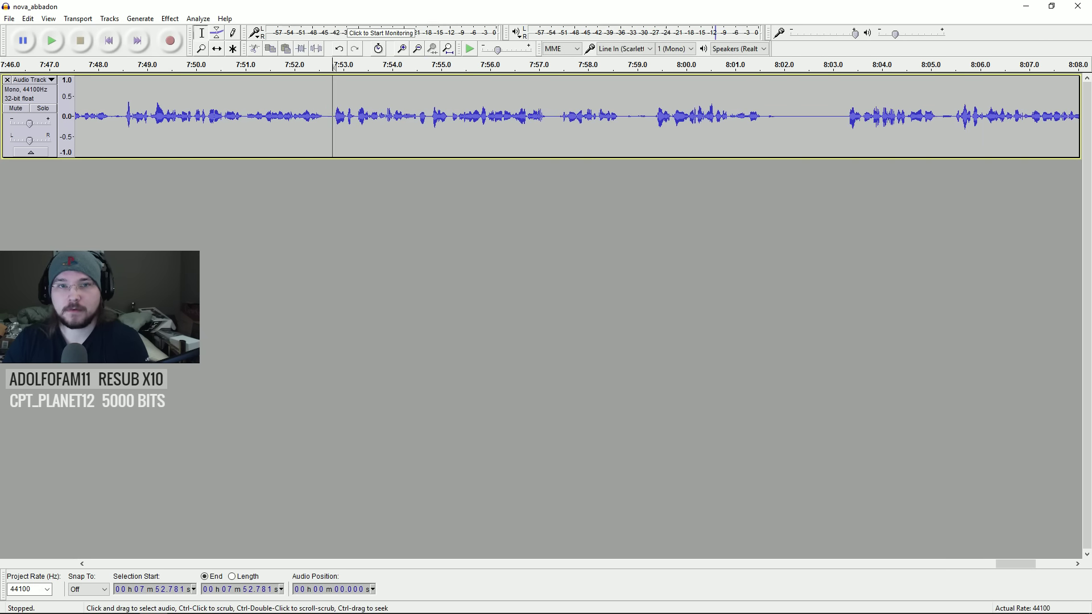
pyautogui.click(294, 121)
pyautogui.press('space')
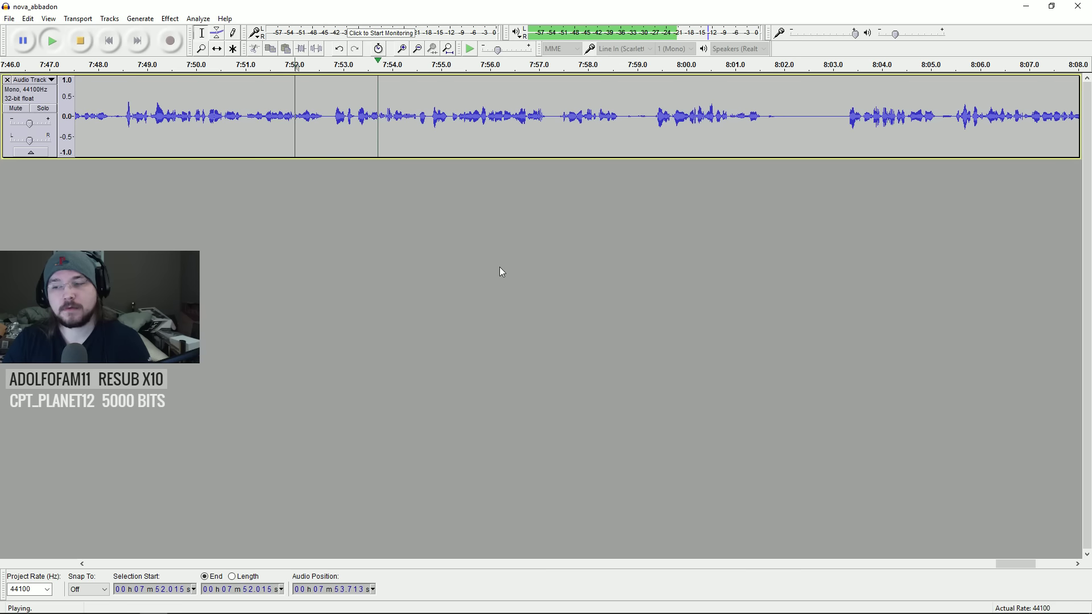
pyautogui.moveTo(1006, 564); pyautogui.dragTo(1016, 564)
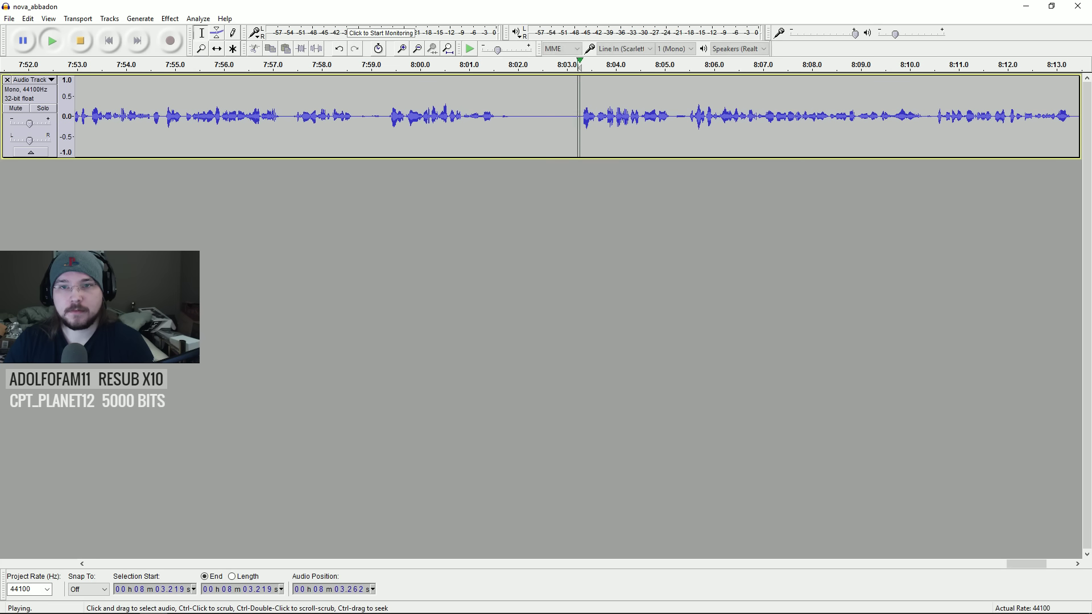
pyautogui.press('space')
# - Delete the flubbed take from 7:59.3 to 8:03.3, reviewing until speech ends at 8:15.0
pyautogui.moveTo(386, 114); pyautogui.dragTo(586, 113)
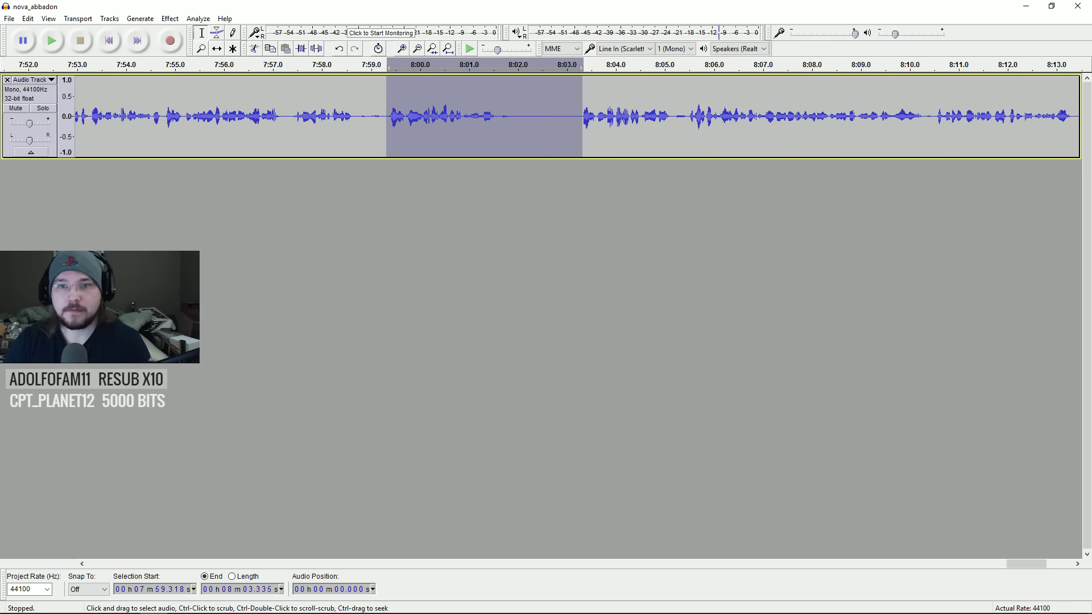
pyautogui.press('Delete')
pyautogui.click(328, 114)
pyautogui.press('space')
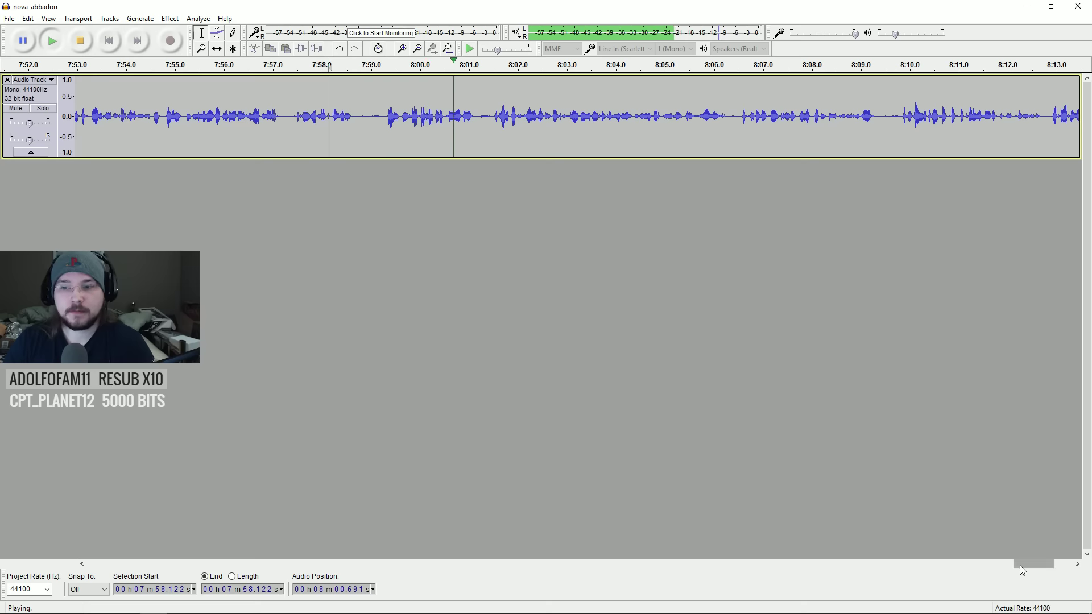
pyautogui.moveTo(1018, 565); pyautogui.dragTo(1036, 564)
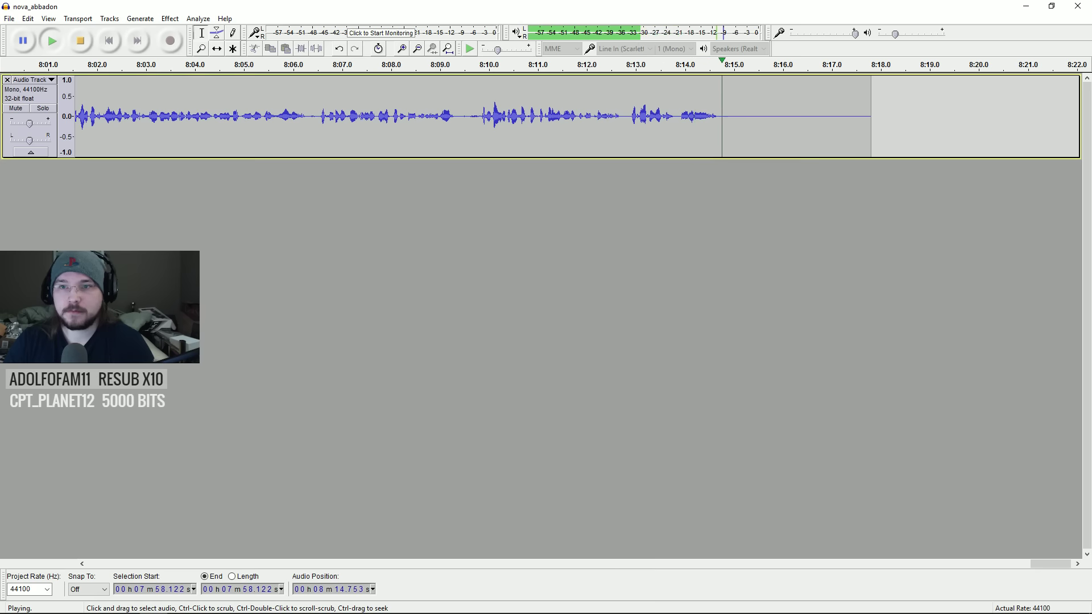
pyautogui.press('space')
pyautogui.moveTo(734, 114); pyautogui.dragTo(869, 114)
# - Trim the silent tail after 8:15.0 and bring up the File menu
pyautogui.press('Delete')
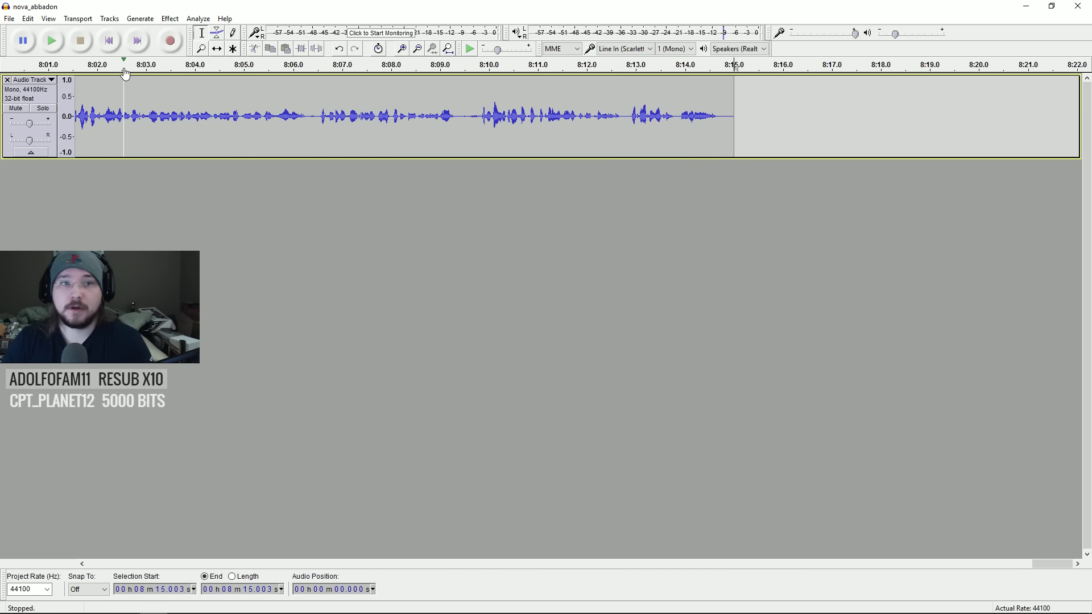
pyautogui.click(9, 20)
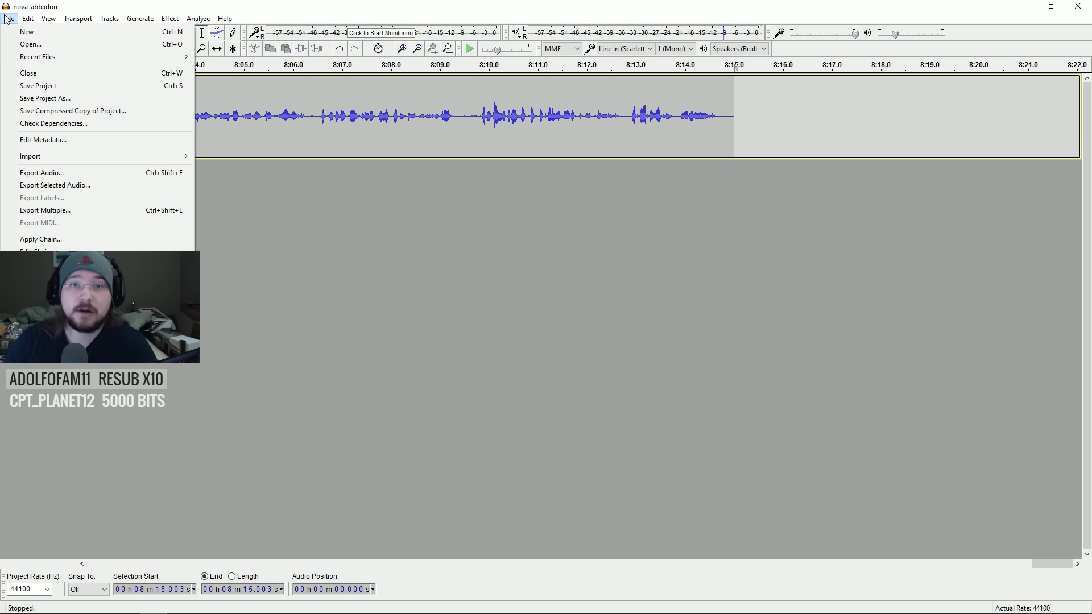